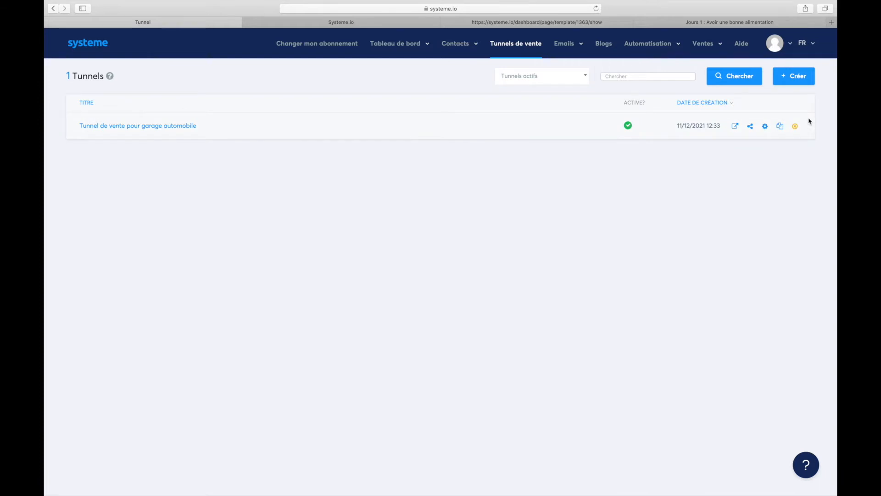
- Open the funnel "Tunnel de vente pour garage automobile" and delete both thank-you pages and the capture page from it
{"action": "left_click", "coordinate": [124, 126]}
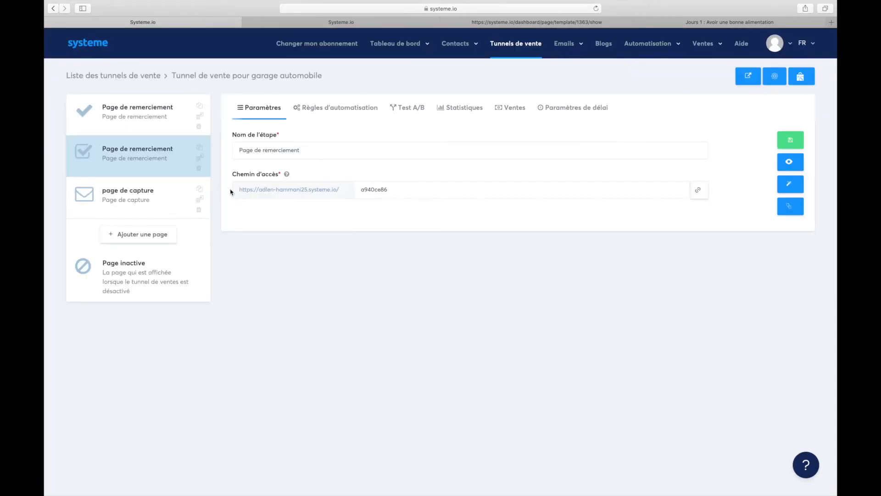
{"action": "left_click", "coordinate": [199, 128]}
{"action": "left_click", "coordinate": [419, 291]}
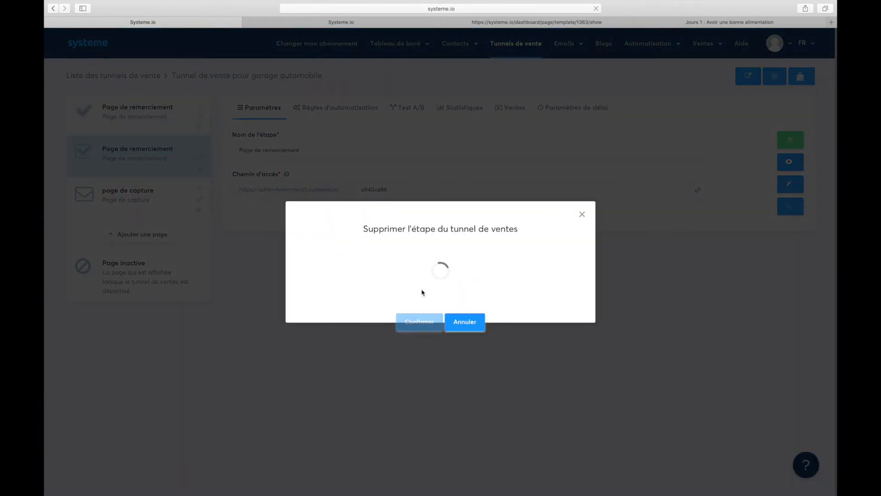
{"action": "left_click", "coordinate": [198, 127]}
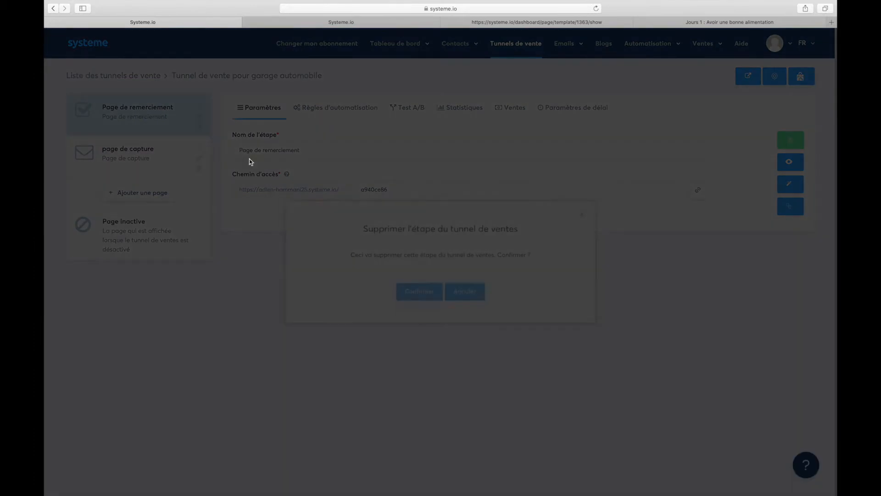
{"action": "left_click", "coordinate": [422, 296]}
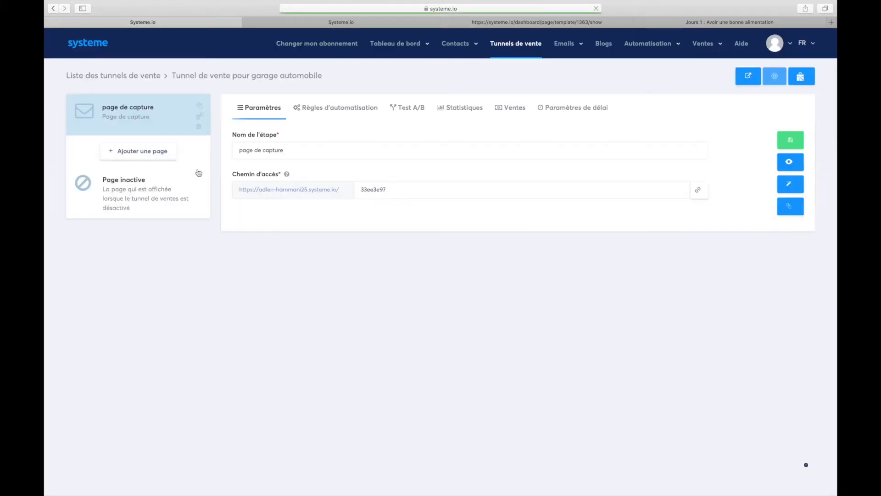
{"action": "left_click", "coordinate": [199, 127]}
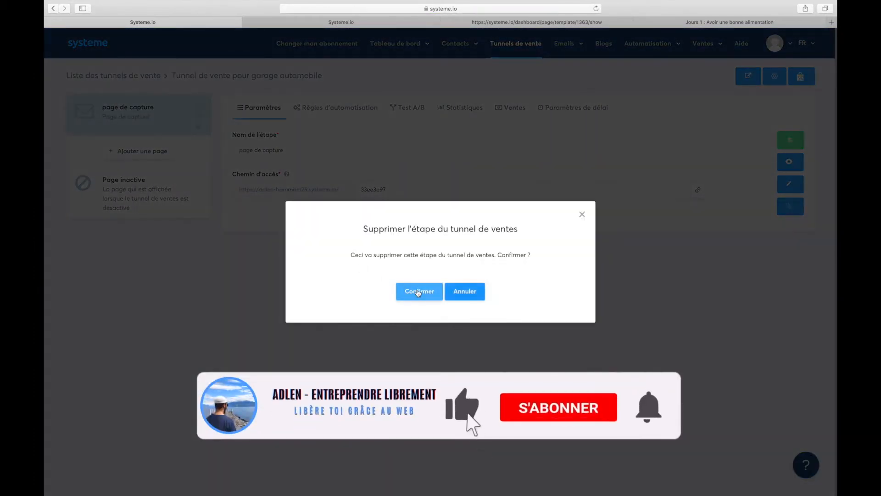
{"action": "left_click", "coordinate": [418, 292]}
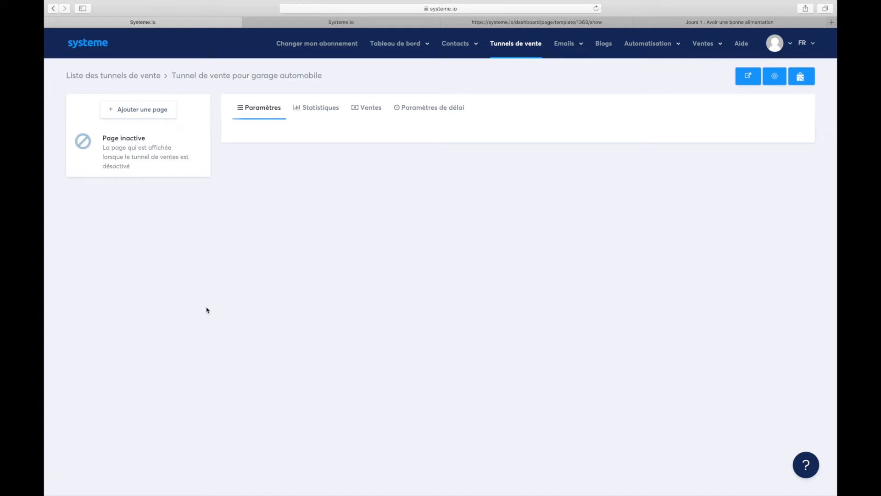
- Add a new funnel page named "Page de vente - smart watch" with the type "Page de vente" and save it
{"action": "left_click", "coordinate": [157, 119]}
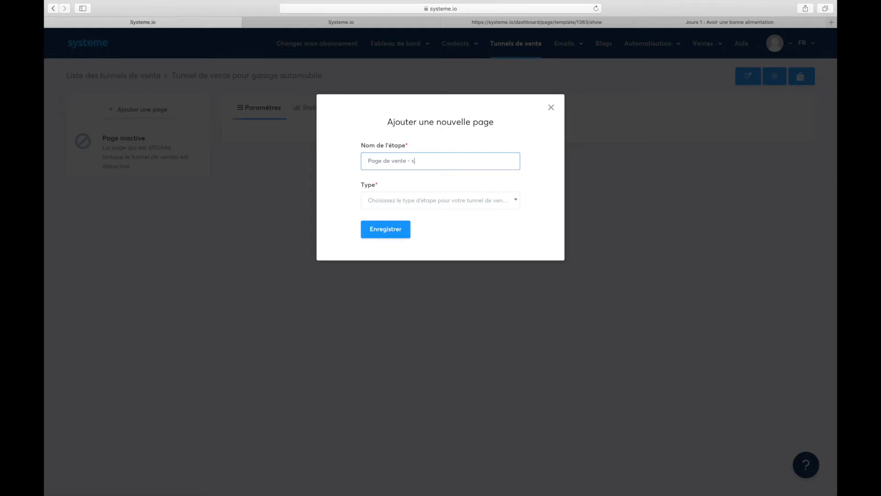
{"action": "key", "text": "BackSpace"}
{"action": "left_click", "coordinate": [406, 204]}
{"action": "scroll", "coordinate": [398, 278], "scroll_direction": "down", "scroll_amount": 2}
{"action": "scroll", "coordinate": [397, 280], "scroll_direction": "down", "scroll_amount": 1}
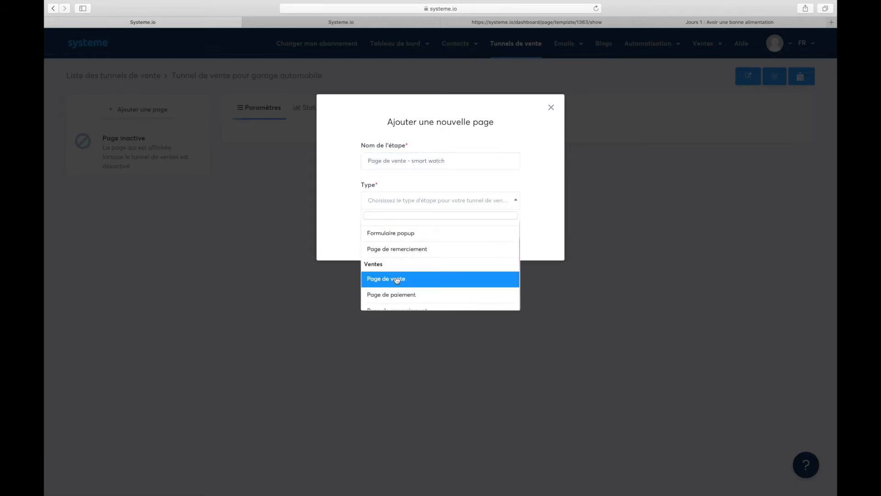
{"action": "left_click", "coordinate": [398, 278]}
{"action": "left_click", "coordinate": [391, 233]}
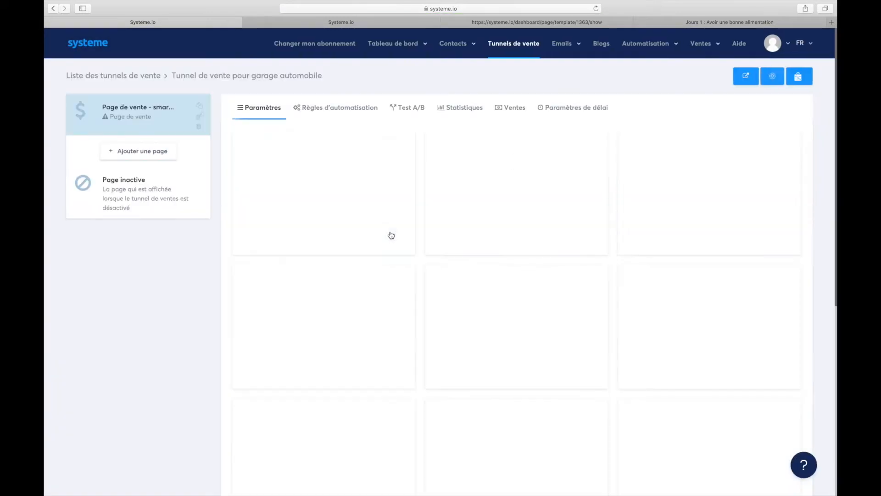
- Browse the sales page templates and select the blue "Que pouvons-nous faire pour vous ?" template
{"action": "mouse_move", "coordinate": [278, 230]}
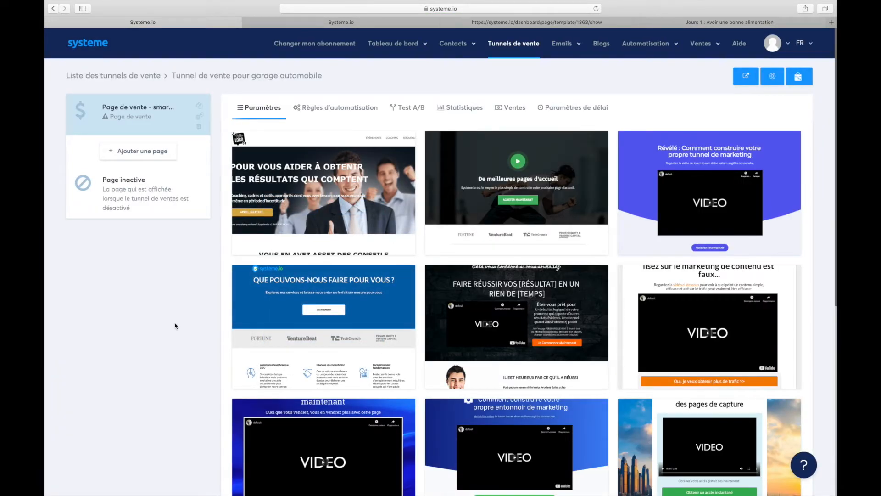
{"action": "scroll", "coordinate": [352, 308], "scroll_direction": "down", "scroll_amount": 5}
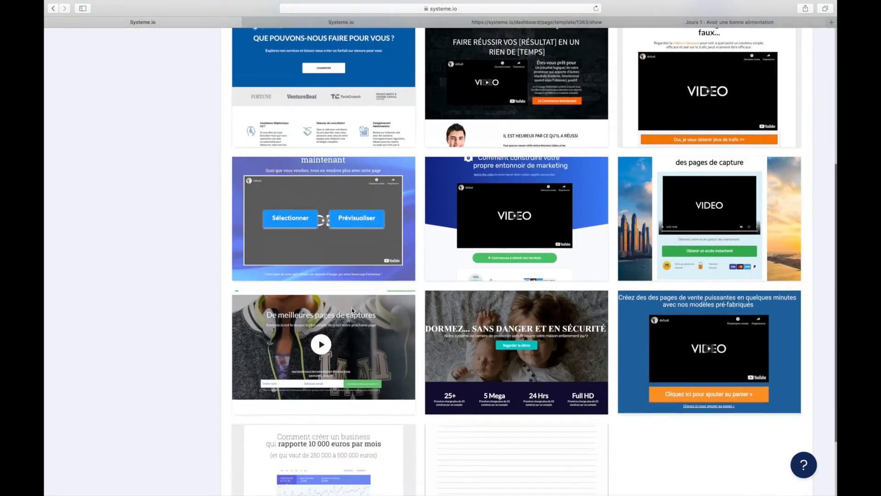
{"action": "scroll", "coordinate": [352, 308], "scroll_direction": "down", "scroll_amount": 2}
{"action": "scroll", "coordinate": [358, 207], "scroll_direction": "up", "scroll_amount": 7}
{"action": "mouse_move", "coordinate": [555, 239]}
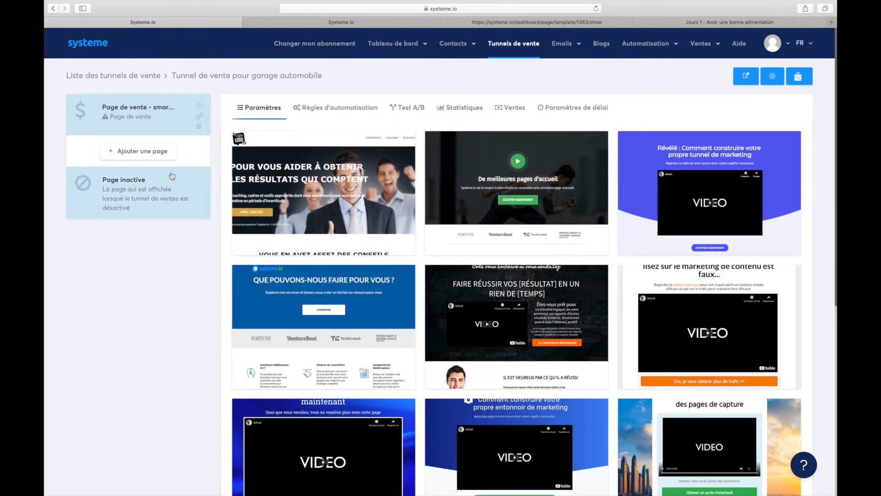
{"action": "mouse_move", "coordinate": [380, 291]}
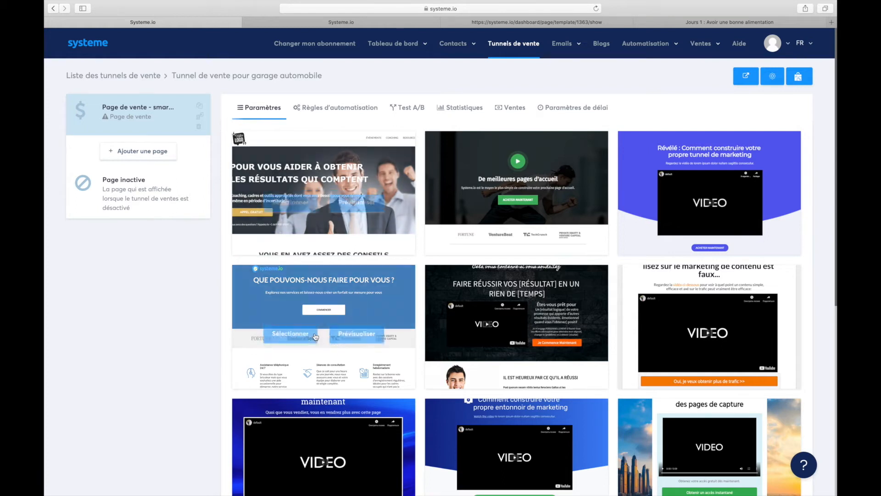
{"action": "left_click", "coordinate": [306, 326]}
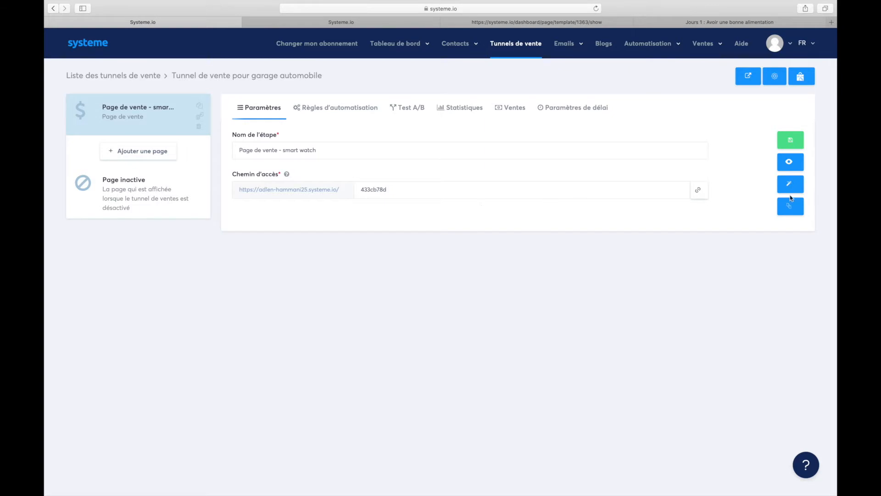
- Open the smart watch sales page in the editor and look through the template from header to footer
{"action": "left_click", "coordinate": [790, 184]}
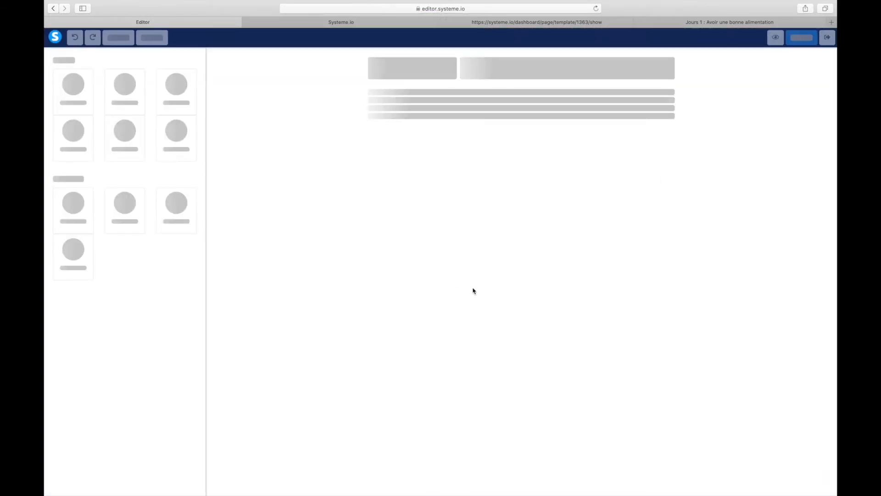
{"action": "scroll", "coordinate": [545, 200], "scroll_direction": "down", "scroll_amount": 10}
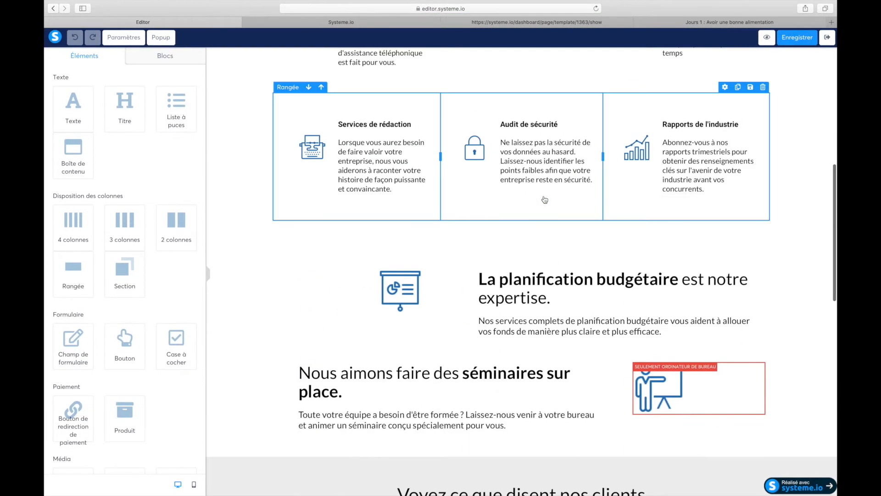
{"action": "scroll", "coordinate": [545, 200], "scroll_direction": "down", "scroll_amount": 15}
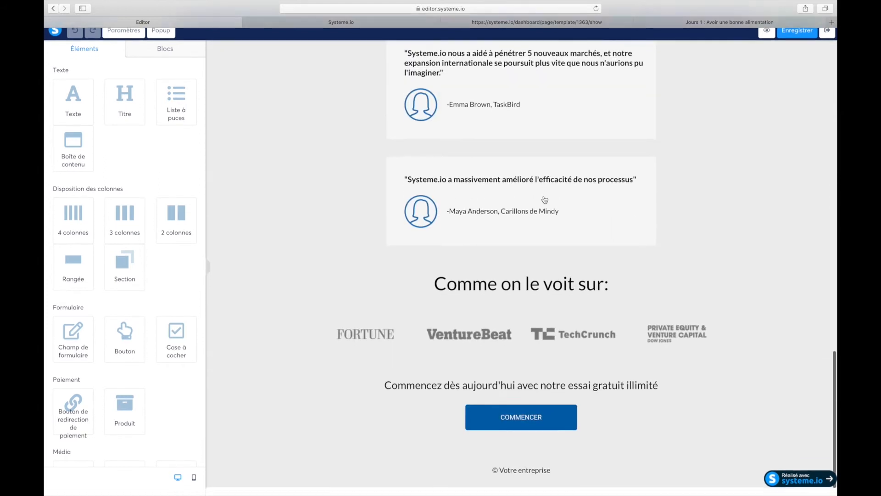
{"action": "scroll", "coordinate": [545, 200], "scroll_direction": "up", "scroll_amount": 20}
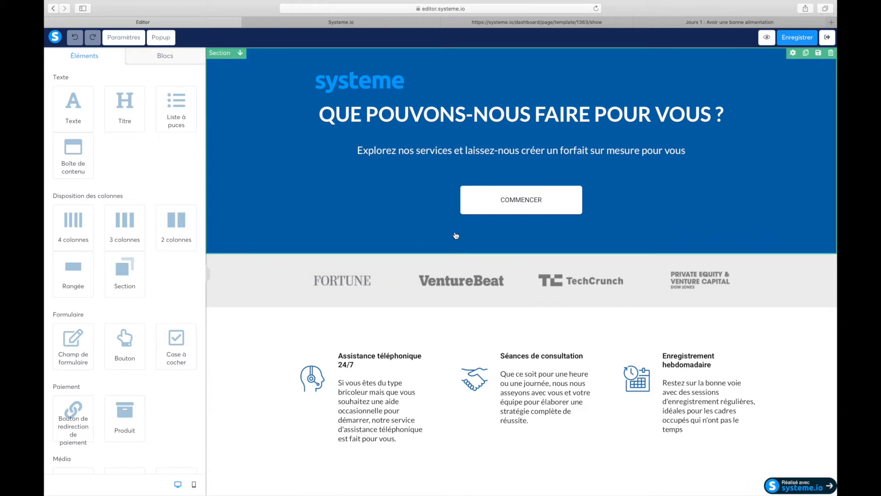
{"action": "scroll", "coordinate": [466, 244], "scroll_direction": "down", "scroll_amount": 20}
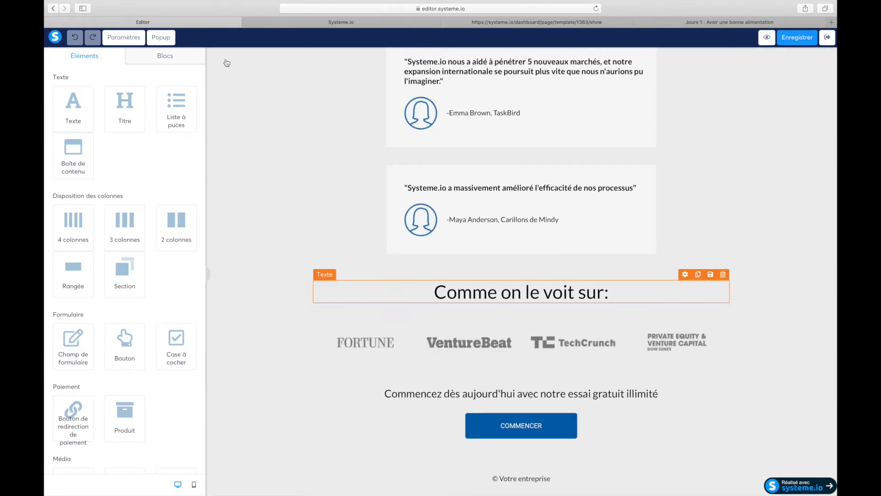
- Review the page settings, from default fonts and background to SEO, tracking codes and the affiliation badge, and close them
{"action": "left_click", "coordinate": [131, 38]}
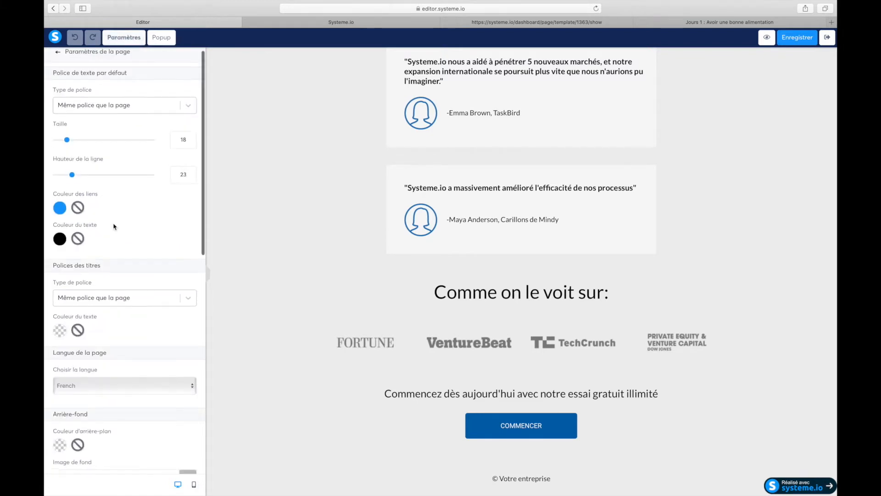
{"action": "scroll", "coordinate": [112, 227], "scroll_direction": "down", "scroll_amount": 10}
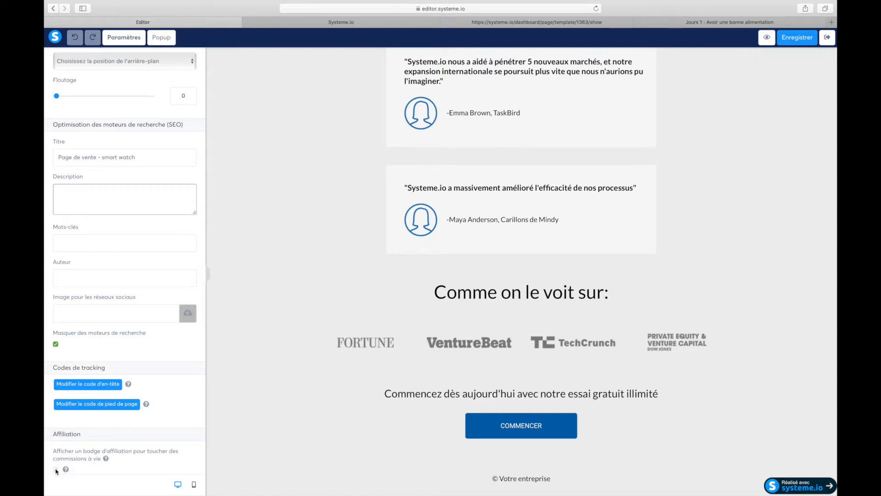
{"action": "mouse_move", "coordinate": [66, 472]}
{"action": "left_click", "coordinate": [295, 250]}
- Delete all the template's sections, from the blue header and logo strip to the services and testimonials, leaving the page blank
{"action": "scroll", "coordinate": [299, 249], "scroll_direction": "up", "scroll_amount": 3}
{"action": "scroll", "coordinate": [299, 249], "scroll_direction": "up", "scroll_amount": 10}
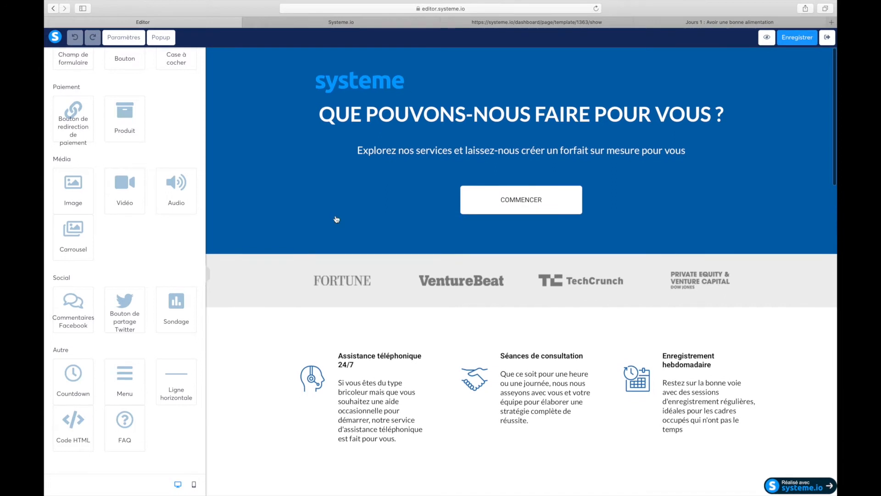
{"action": "left_click", "coordinate": [831, 54]}
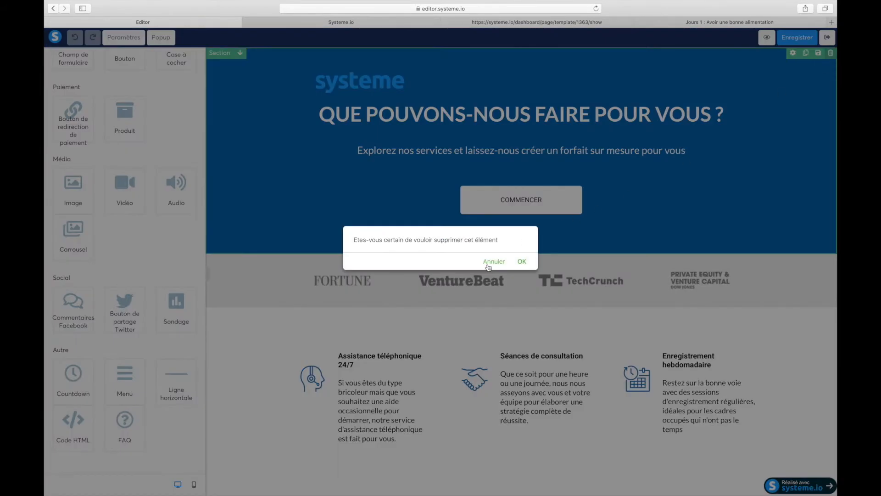
{"action": "left_click", "coordinate": [522, 262]}
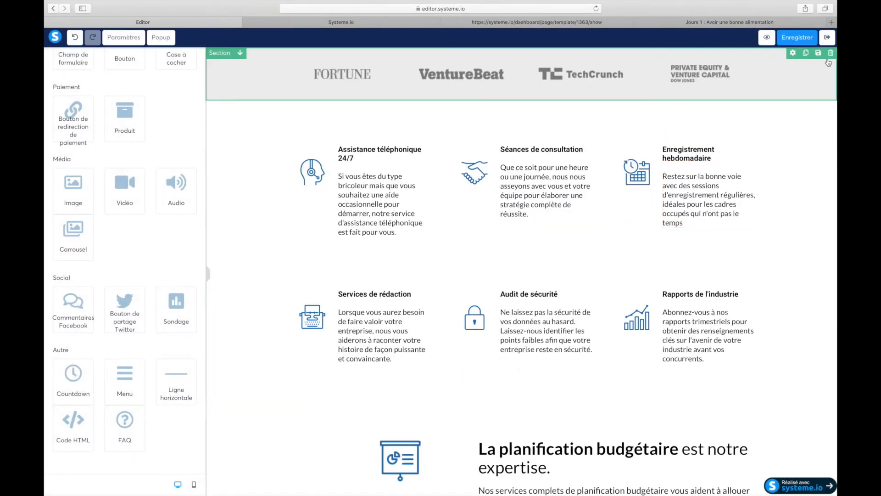
{"action": "left_click", "coordinate": [831, 53]}
{"action": "left_click", "coordinate": [520, 261]}
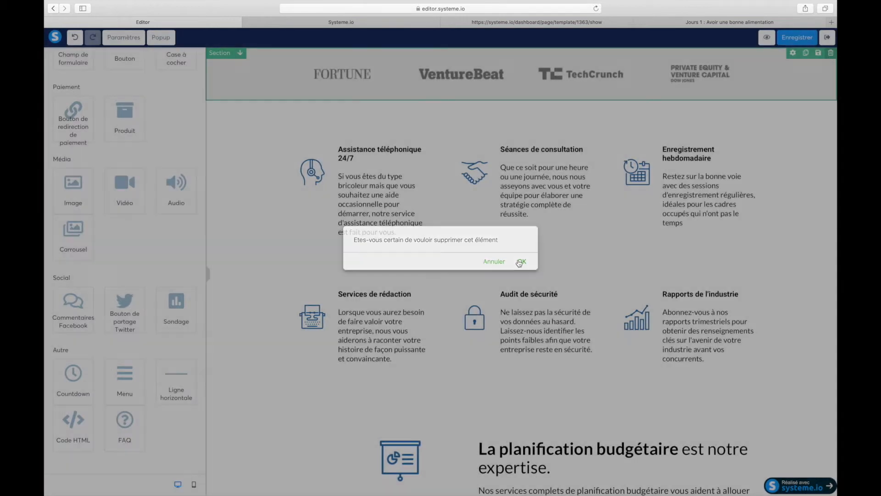
{"action": "left_click", "coordinate": [831, 54]}
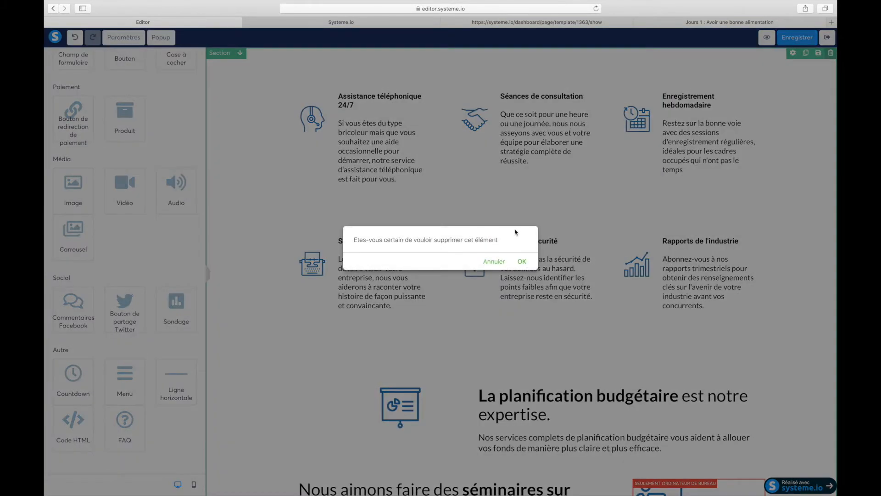
{"action": "left_click", "coordinate": [522, 262]}
{"action": "left_click", "coordinate": [830, 55]}
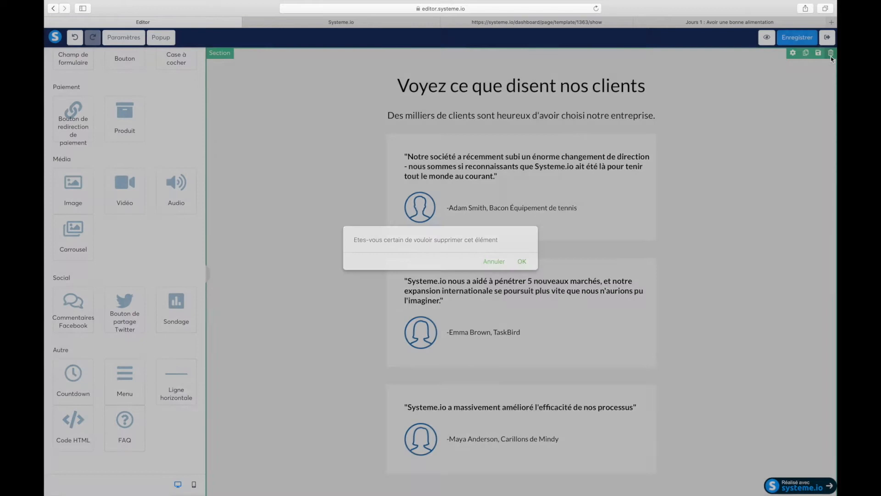
{"action": "left_click", "coordinate": [522, 261]}
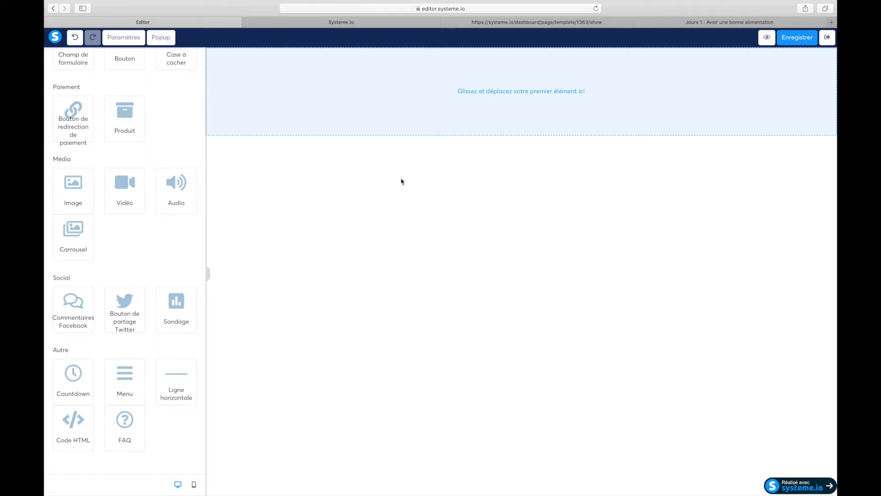
- Add a section to the blank page and place a 4-column layout inside it
{"action": "scroll", "coordinate": [123, 169], "scroll_direction": "up", "scroll_amount": 6}
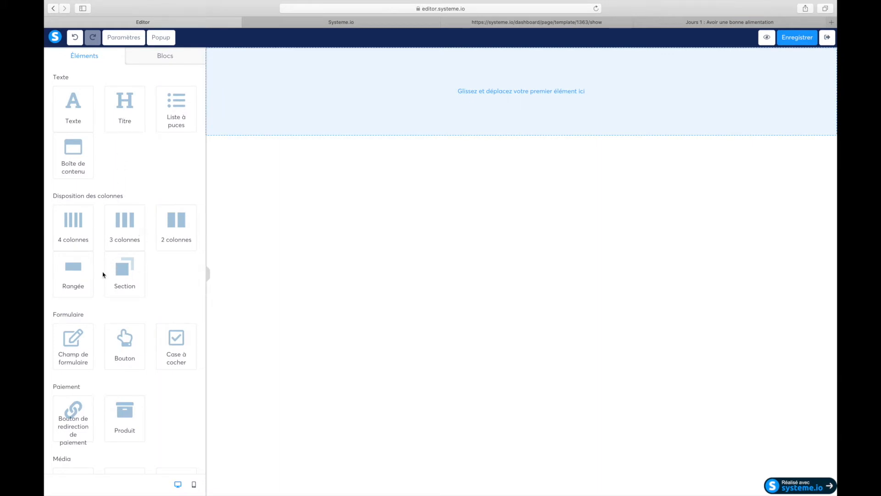
{"action": "left_click_drag", "start_coordinate": [122, 279], "coordinate": [437, 88]}
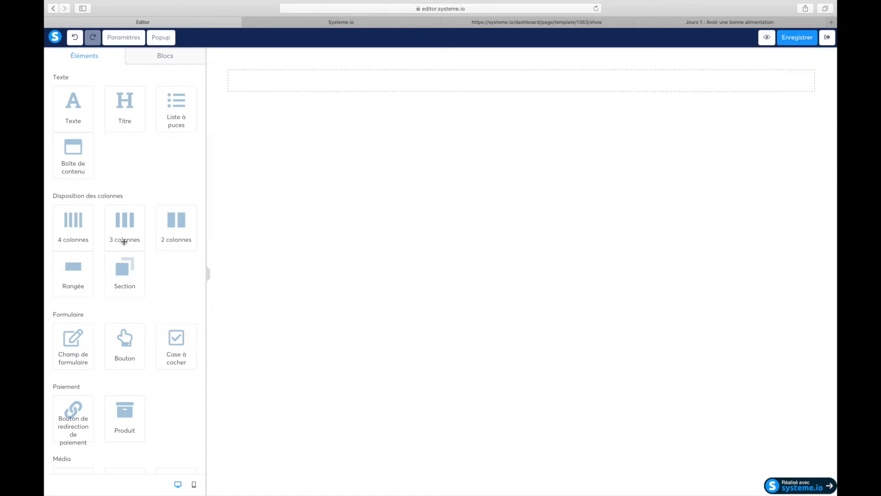
{"action": "left_click_drag", "start_coordinate": [74, 230], "coordinate": [372, 89]}
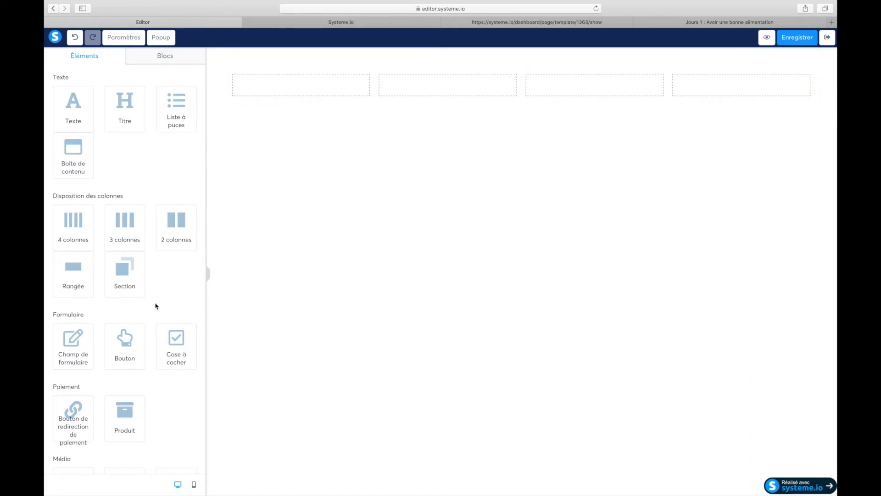
- Place an Image element in the first of the four columns and open its image upload dialog
{"action": "scroll", "coordinate": [94, 347], "scroll_direction": "down", "scroll_amount": 7}
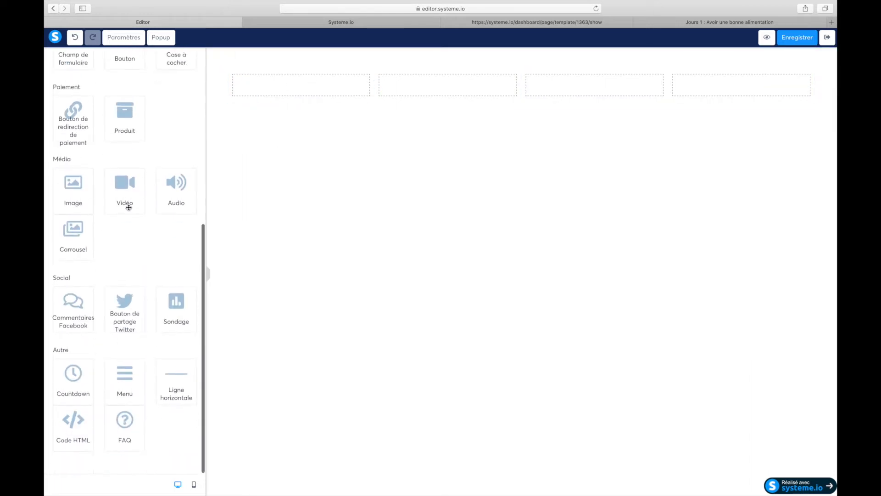
{"action": "left_click_drag", "start_coordinate": [78, 181], "coordinate": [129, 169]}
{"action": "left_click_drag", "start_coordinate": [130, 169], "coordinate": [289, 83]}
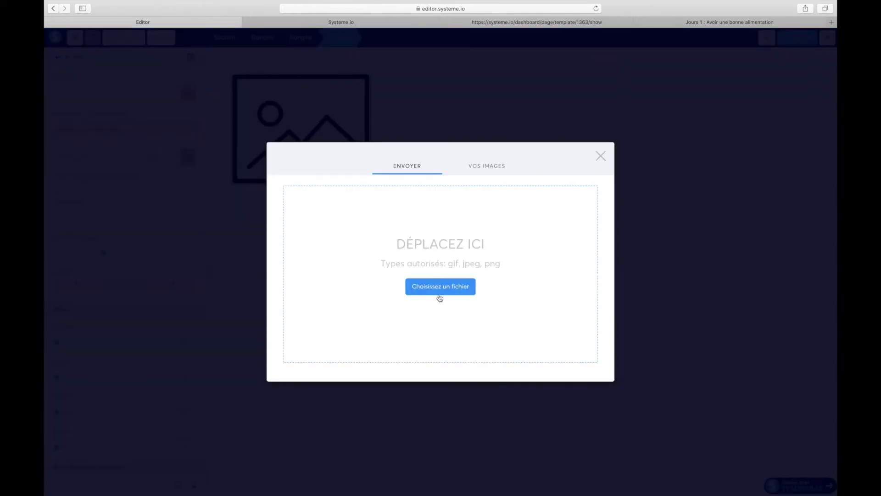
- Upload 44_Vision.jpg from the desktop folder "dossier sans titre 2" and insert it as the first column's image
{"action": "left_click", "coordinate": [69, 18]}
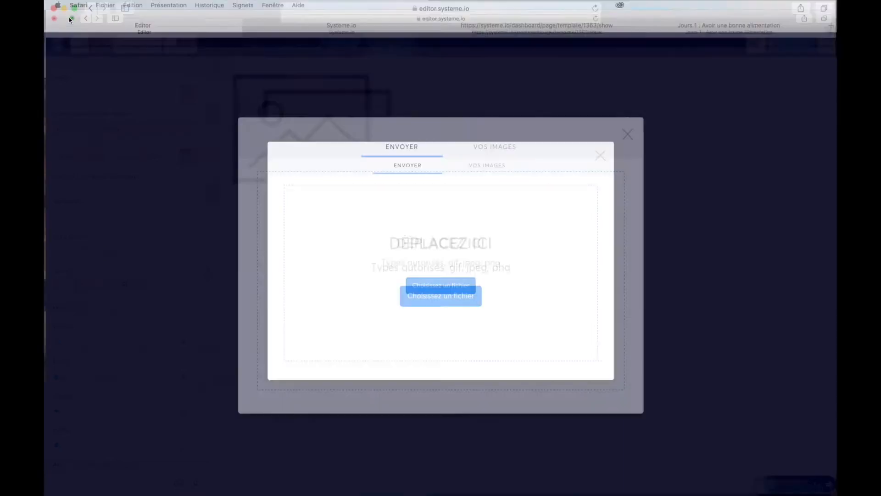
{"action": "double_click", "coordinate": [808, 95]}
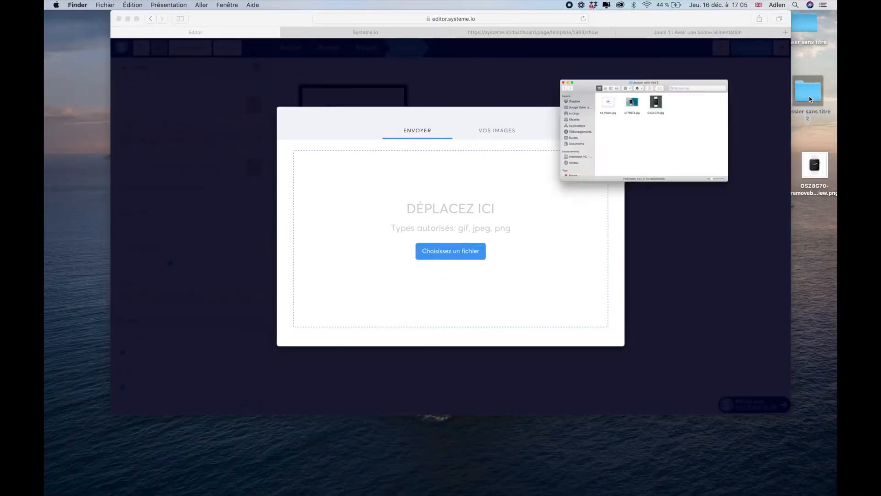
{"action": "left_click_drag", "start_coordinate": [338, 96], "coordinate": [545, 128]}
{"action": "left_click_drag", "start_coordinate": [575, 157], "coordinate": [372, 191]}
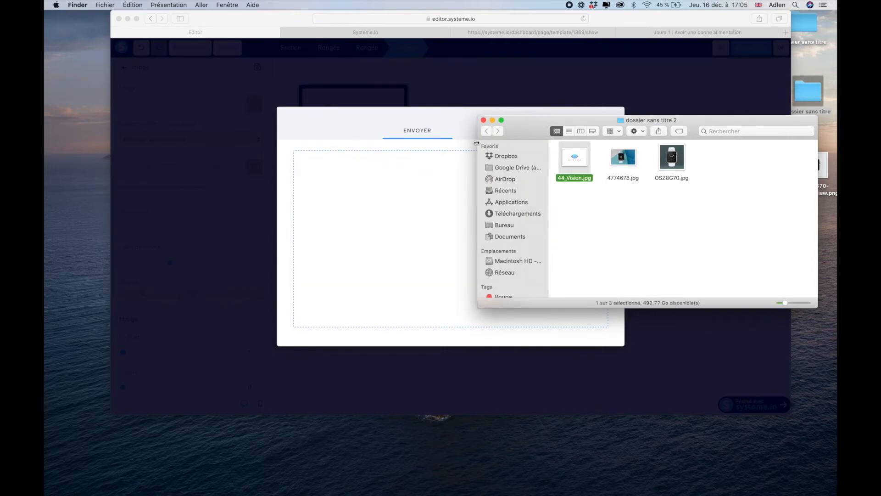
{"action": "left_click", "coordinate": [484, 121]}
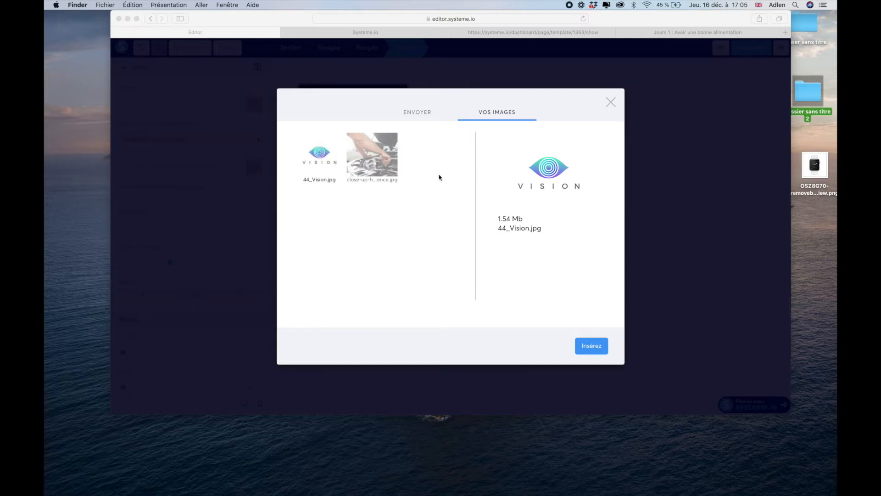
{"action": "left_click", "coordinate": [594, 350]}
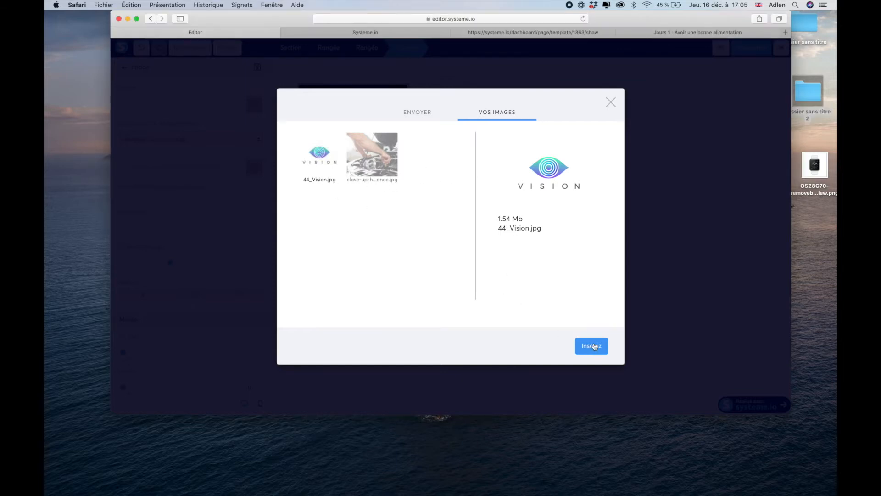
{"action": "left_click", "coordinate": [594, 345]}
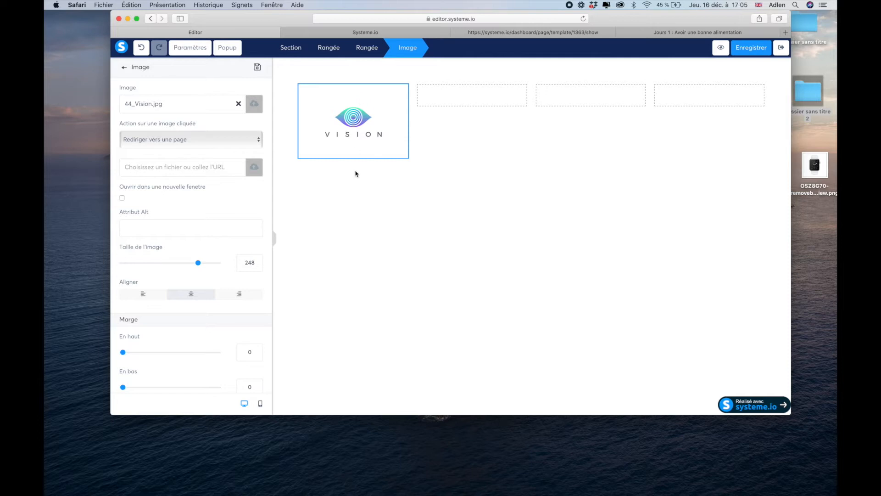
- Place a Text element in each of the three empty columns beside the logo
{"action": "left_click", "coordinate": [465, 122]}
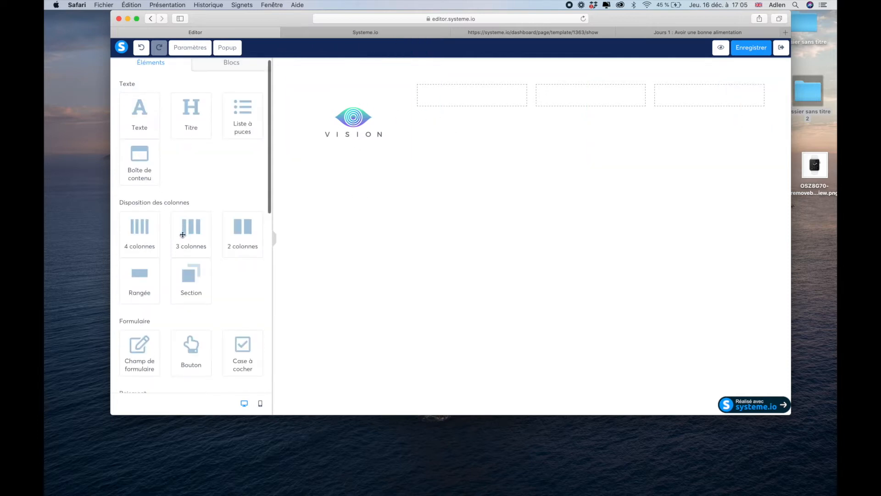
{"action": "scroll", "coordinate": [183, 235], "scroll_direction": "down", "scroll_amount": 3}
{"action": "scroll", "coordinate": [183, 235], "scroll_direction": "down", "scroll_amount": 5}
{"action": "scroll", "coordinate": [183, 236], "scroll_direction": "up", "scroll_amount": 8}
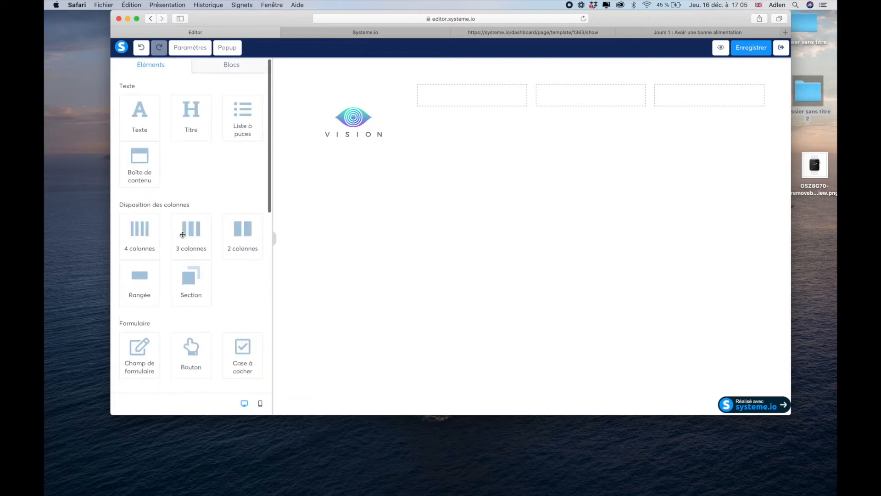
{"action": "left_click_drag", "start_coordinate": [157, 112], "coordinate": [456, 104]}
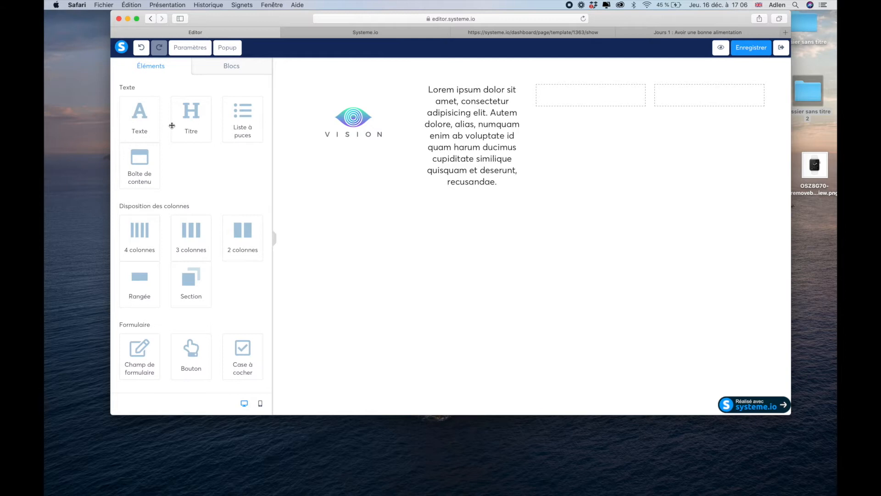
{"action": "left_click_drag", "start_coordinate": [139, 120], "coordinate": [560, 104]}
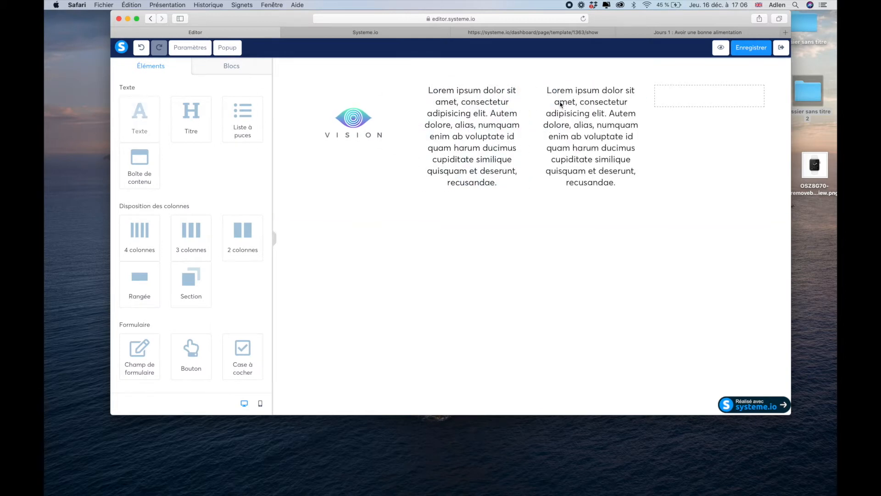
{"action": "left_click_drag", "start_coordinate": [148, 112], "coordinate": [694, 100]}
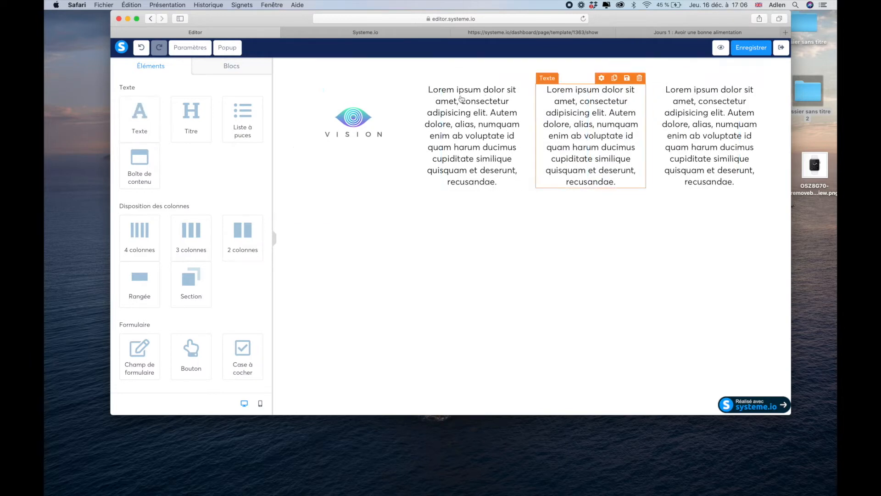
- Replace the placeholder texts in the second, third and fourth columns with "A propos", "FAQ" and "Contact"
{"action": "left_click", "coordinate": [472, 118]}
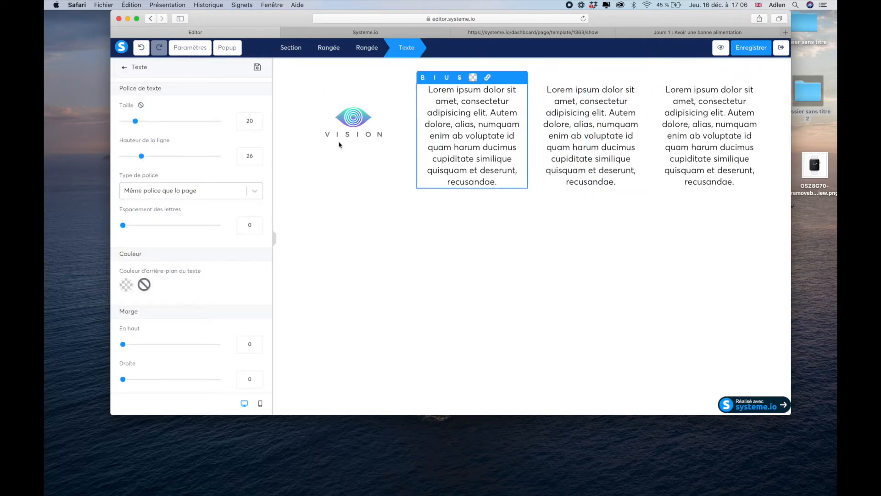
{"action": "left_click_drag", "start_coordinate": [498, 182], "coordinate": [399, 81]}
{"action": "type", "text": "A propos"}
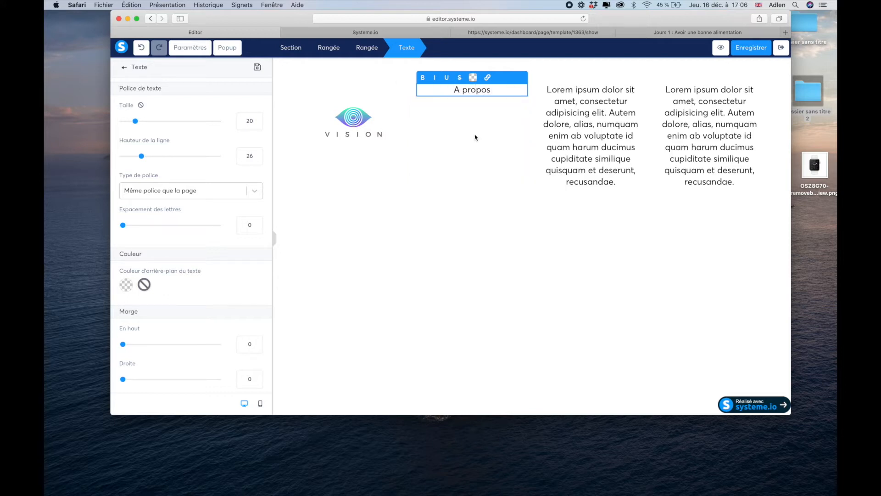
{"action": "left_click", "coordinate": [577, 171]}
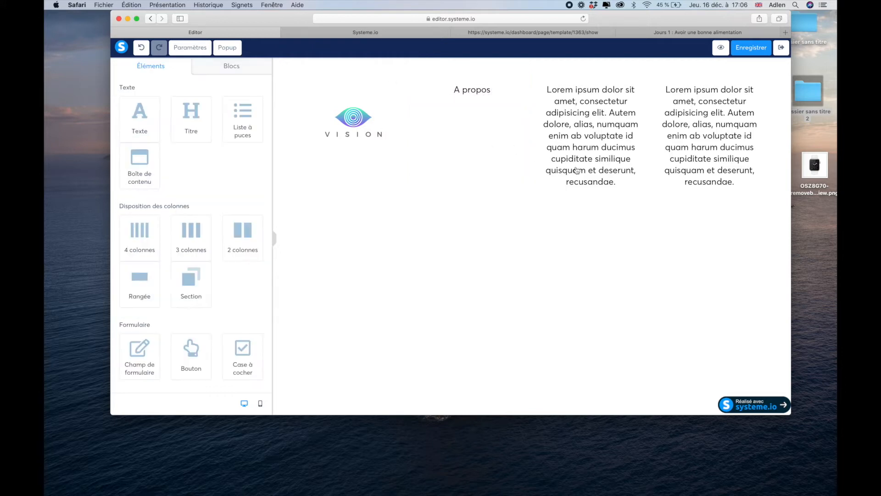
{"action": "left_click", "coordinate": [585, 105]}
{"action": "left_click_drag", "start_coordinate": [619, 179], "coordinate": [514, 77]}
{"action": "type", "text": "FAQ"}
{"action": "left_click", "coordinate": [707, 127]}
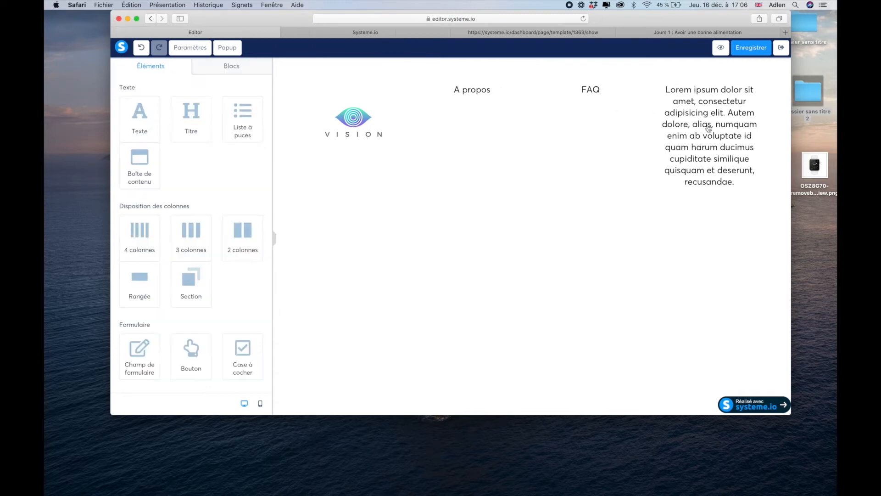
{"action": "left_click", "coordinate": [708, 129]}
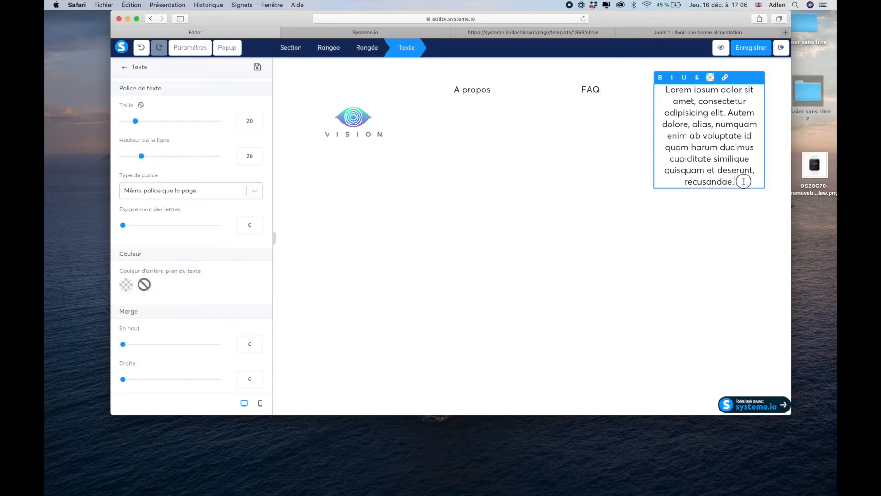
{"action": "left_click_drag", "start_coordinate": [741, 182], "coordinate": [628, 84]}
{"action": "type", "text": "Contact"}
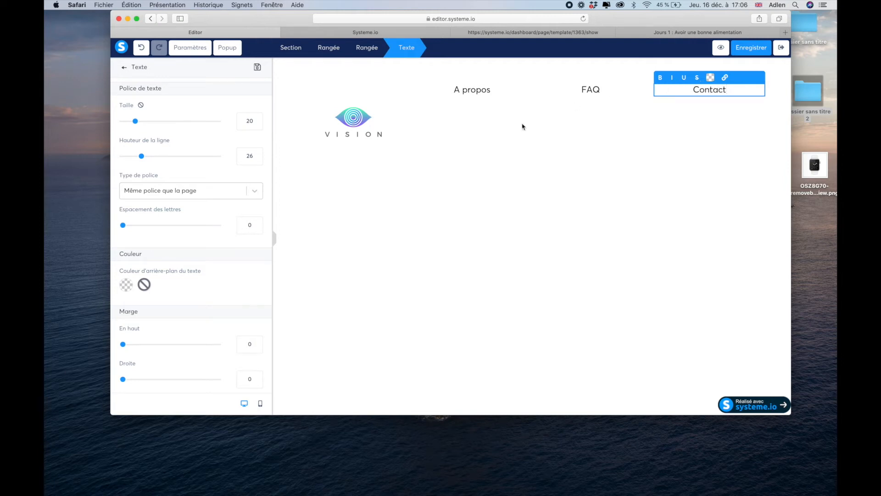
- Reduce the Vision logo's image size to 203
{"action": "left_click", "coordinate": [372, 128]}
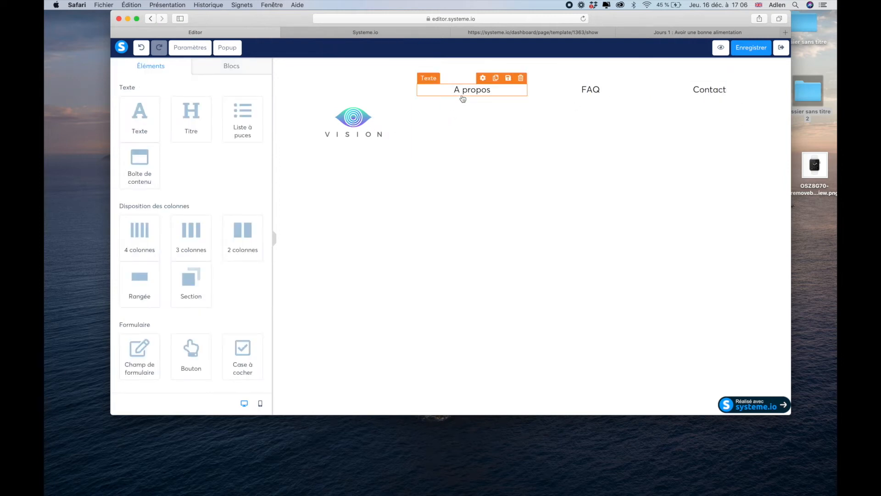
{"action": "left_click", "coordinate": [359, 127]}
{"action": "mouse_move", "coordinate": [216, 265]}
{"action": "left_mouse_down"}
{"action": "mouse_move", "coordinate": [175, 262]}
{"action": "mouse_move", "coordinate": [201, 266]}
{"action": "left_mouse_up"}
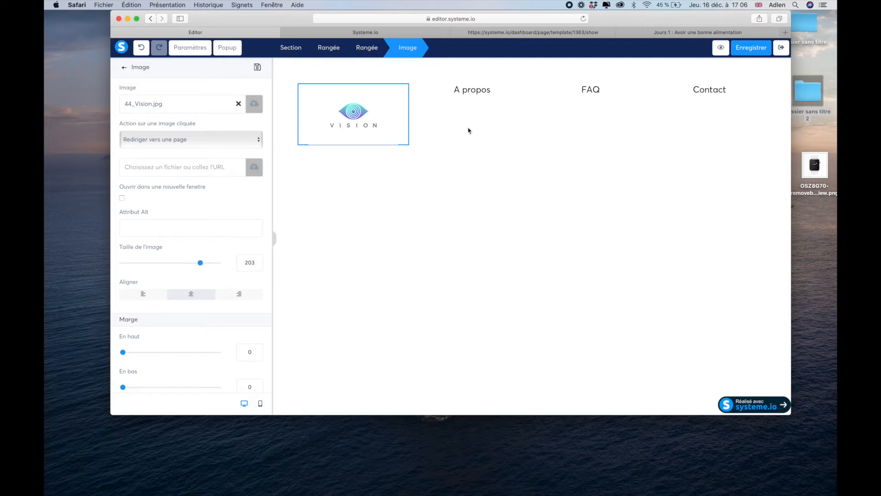
- Set the top margin of the "A propos", "FAQ" and "Contact" texts to 60 each, level with the logo
{"action": "left_click", "coordinate": [490, 96]}
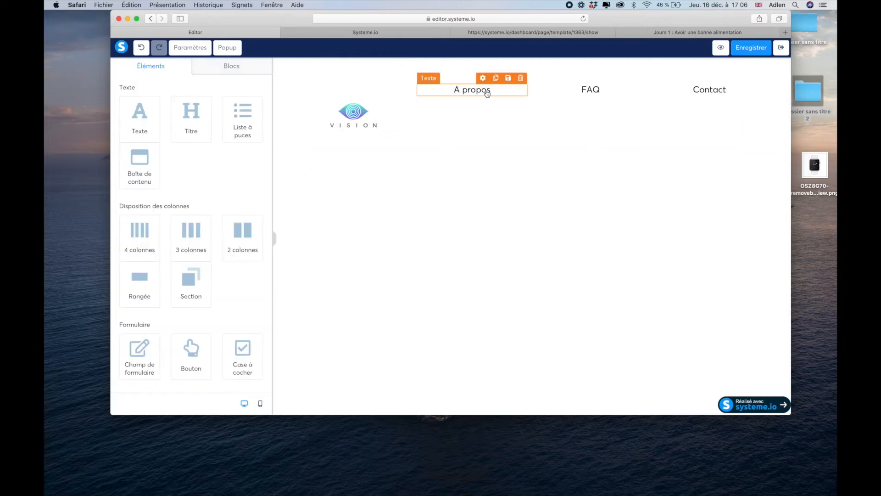
{"action": "left_click", "coordinate": [484, 87]}
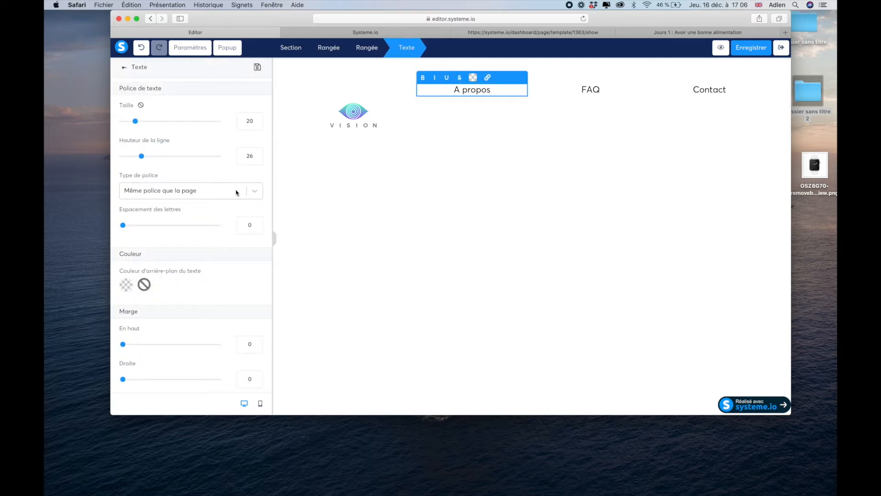
{"action": "scroll", "coordinate": [158, 272], "scroll_direction": "down", "scroll_amount": 3}
{"action": "left_click_drag", "start_coordinate": [122, 285], "coordinate": [153, 289]}
{"action": "left_click", "coordinate": [572, 97]}
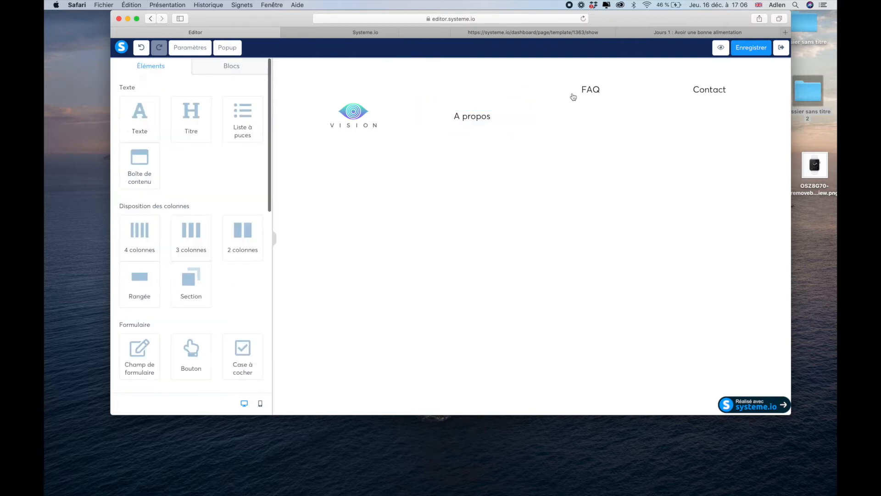
{"action": "left_click", "coordinate": [602, 80]}
{"action": "scroll", "coordinate": [209, 310], "scroll_direction": "down", "scroll_amount": 3}
{"action": "left_click_drag", "start_coordinate": [124, 302], "coordinate": [151, 302]}
{"action": "left_click", "coordinate": [712, 95]}
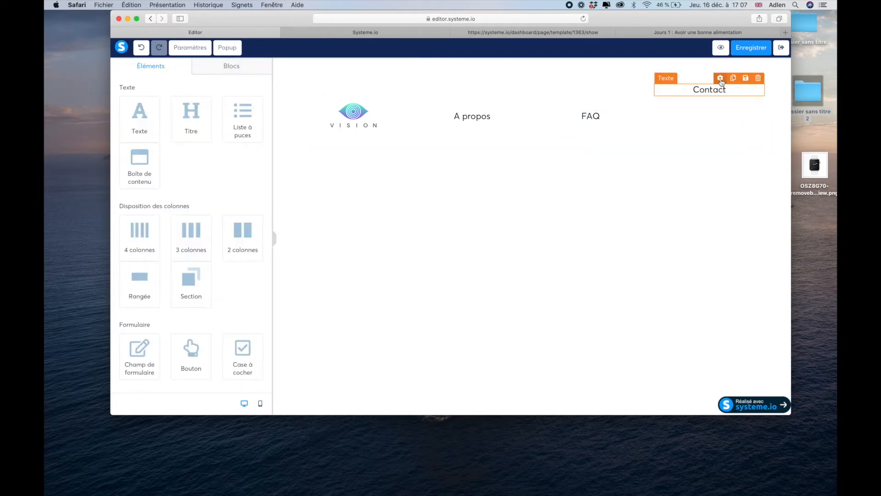
{"action": "left_click", "coordinate": [717, 93]}
{"action": "left_click_drag", "start_coordinate": [125, 321], "coordinate": [152, 322]}
{"action": "left_click", "coordinate": [432, 202]}
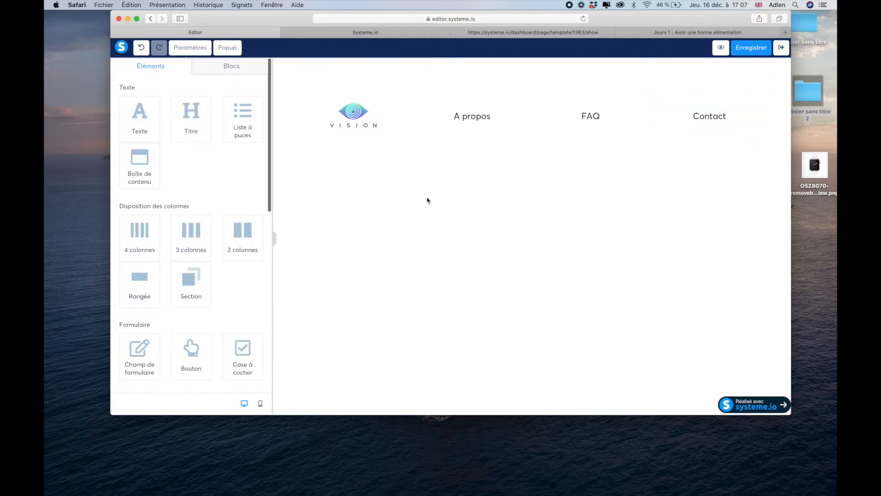
- Change the font of the "A propos" text to the Google font Fredoka One
{"action": "double_click", "coordinate": [475, 122]}
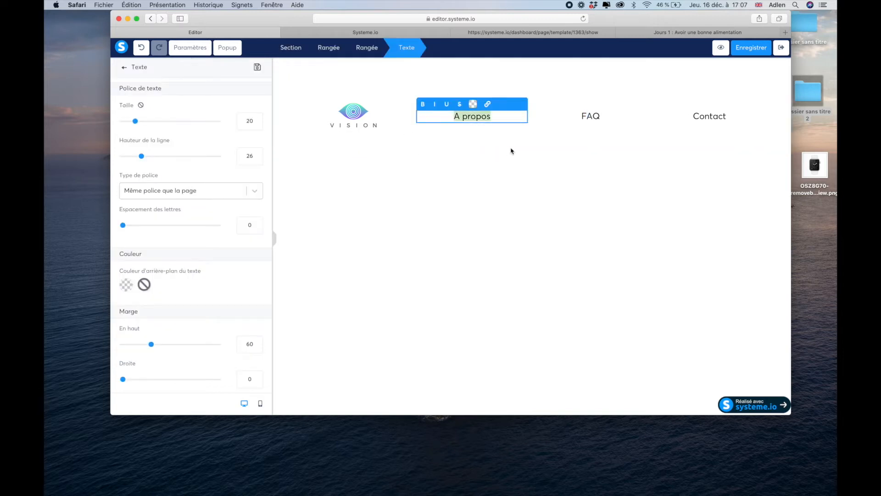
{"action": "left_click", "coordinate": [254, 194]}
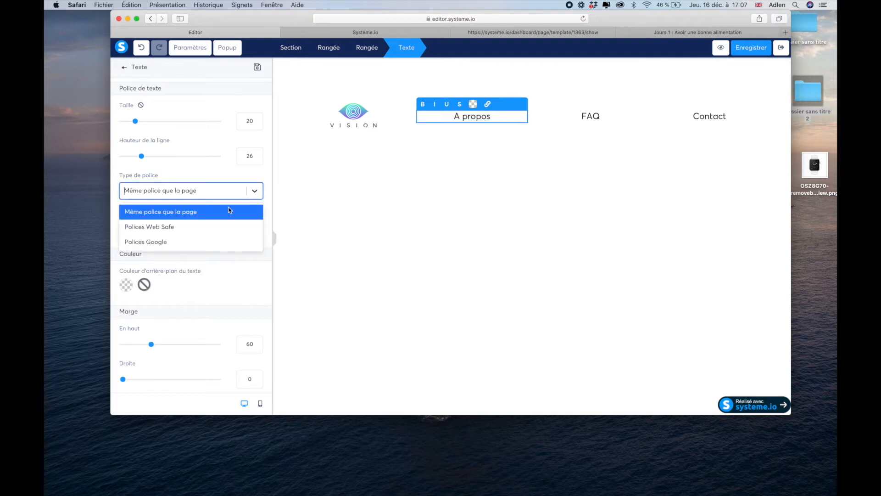
{"action": "left_click", "coordinate": [175, 242]}
{"action": "left_click", "coordinate": [254, 217]}
{"action": "scroll", "coordinate": [197, 289], "scroll_direction": "down", "scroll_amount": 8}
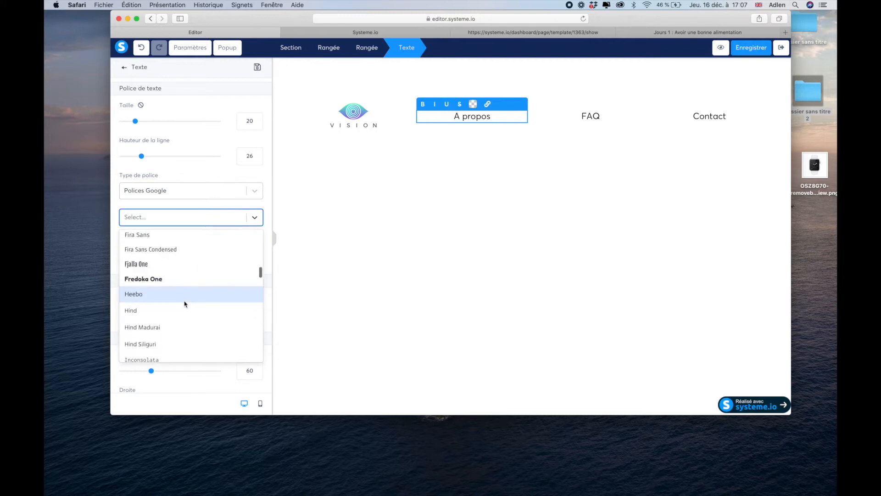
{"action": "left_click", "coordinate": [161, 280]}
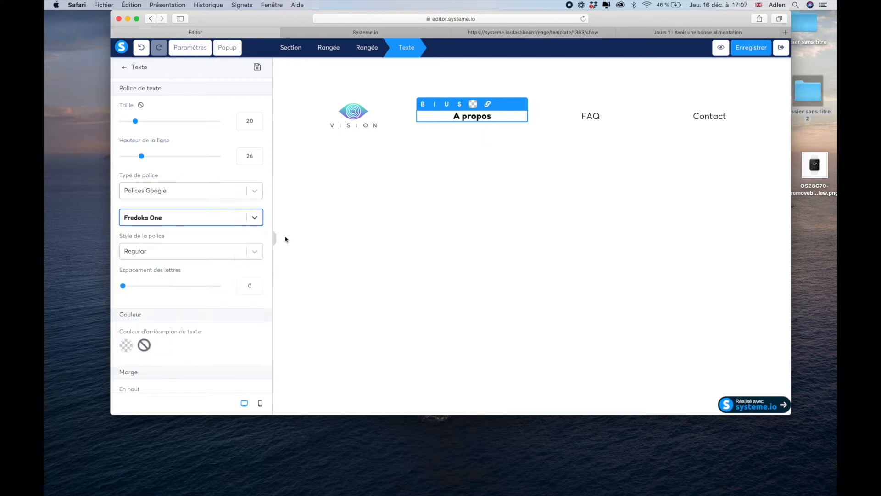
- Change the font of the "FAQ" text to the Google font Fredoka One
{"action": "left_click", "coordinate": [591, 119]}
{"action": "left_click", "coordinate": [592, 119]}
{"action": "double_click", "coordinate": [588, 119]}
{"action": "left_click", "coordinate": [251, 192]}
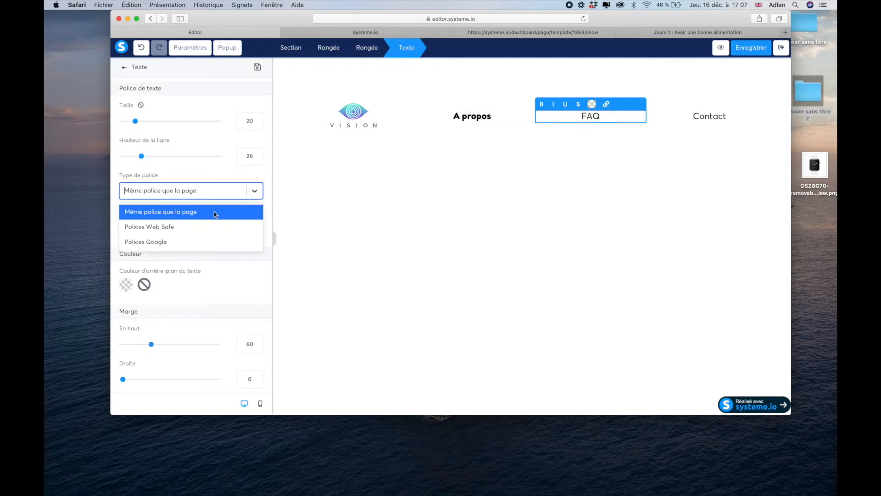
{"action": "left_click", "coordinate": [184, 242]}
{"action": "left_click", "coordinate": [170, 217]}
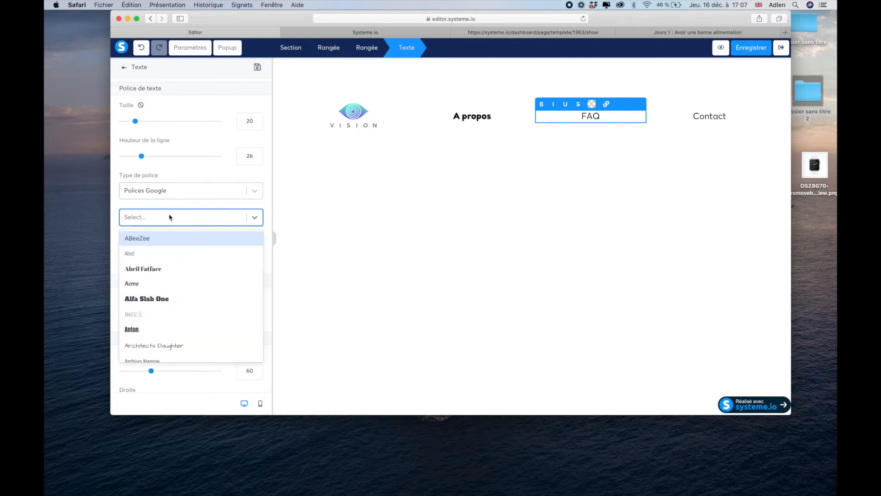
{"action": "type", "text": "fre"}
{"action": "left_click", "coordinate": [153, 241]}
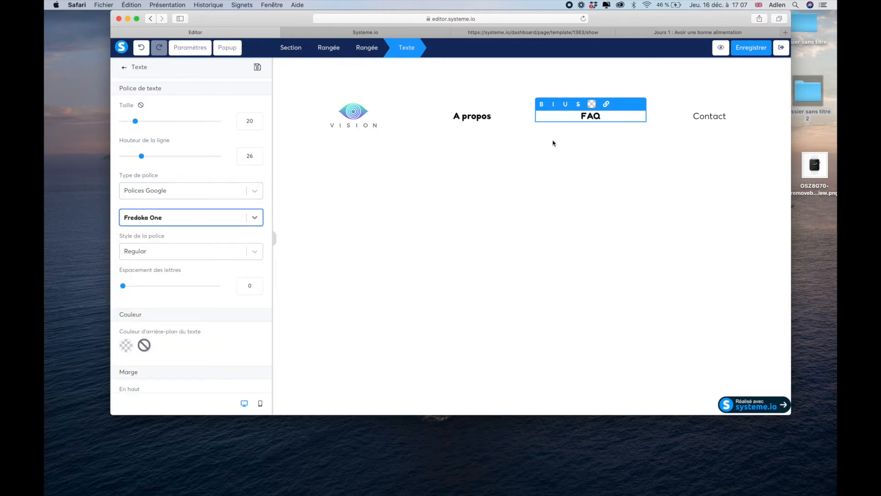
- Change the font of the "Contact" text to the Google font Fredoka One and save the page
{"action": "left_click", "coordinate": [706, 121]}
{"action": "double_click", "coordinate": [706, 119]}
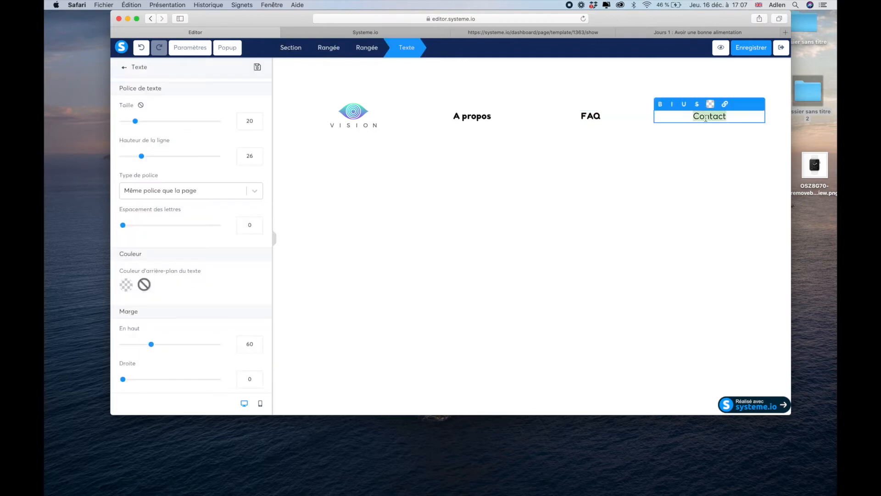
{"action": "left_click", "coordinate": [197, 191]}
{"action": "left_click", "coordinate": [157, 239]}
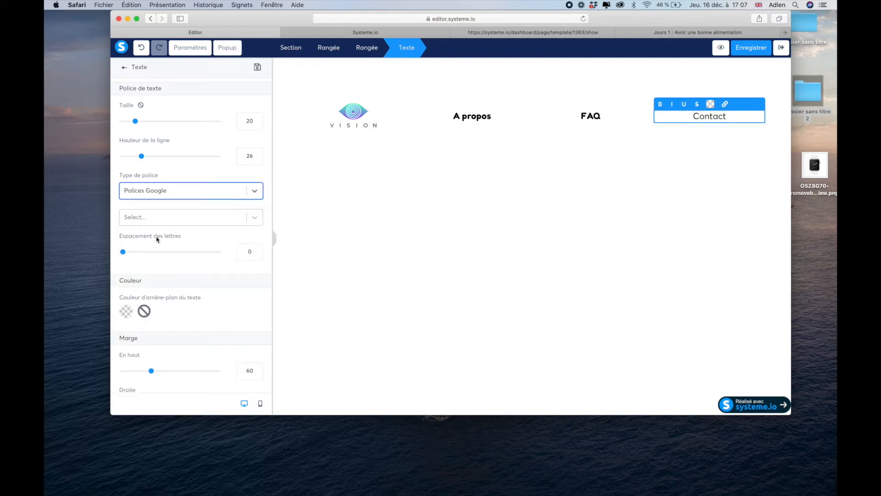
{"action": "left_click", "coordinate": [167, 223]}
{"action": "type", "text": "fre"}
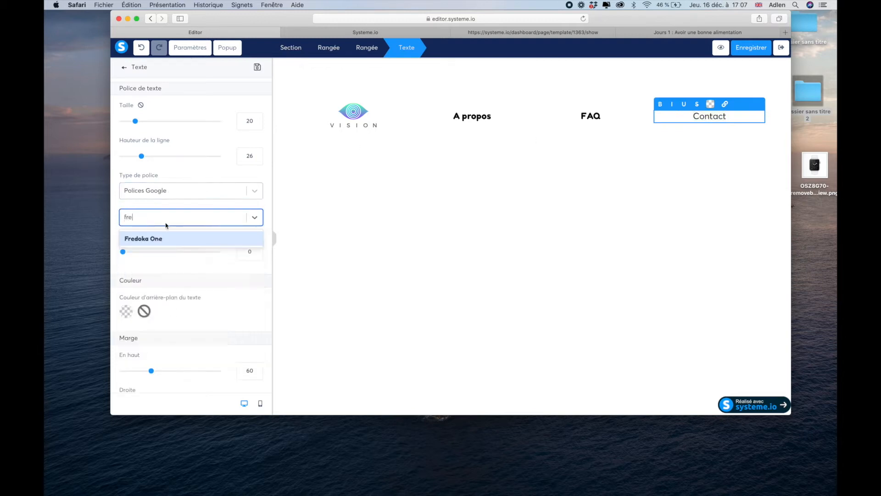
{"action": "left_click", "coordinate": [159, 239]}
{"action": "left_click", "coordinate": [748, 51]}
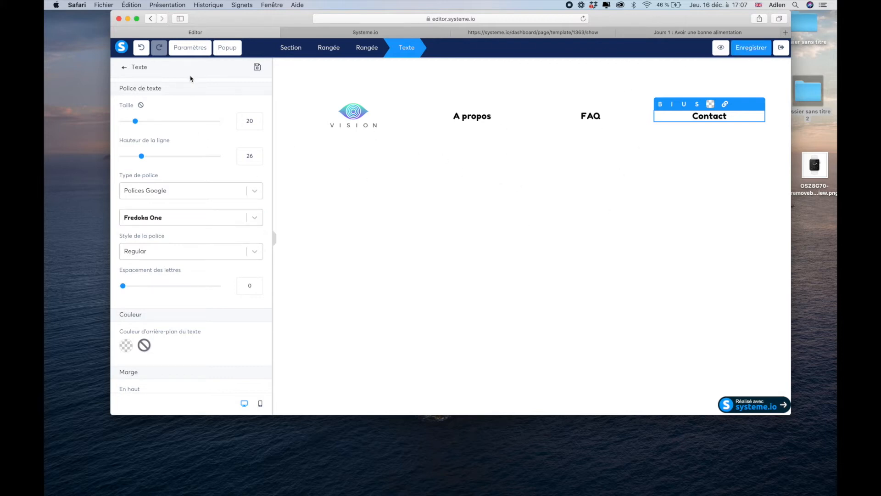
- In the page settings, set the heading font to the Google font Fredoka One and save the page
{"action": "left_click", "coordinate": [185, 50]}
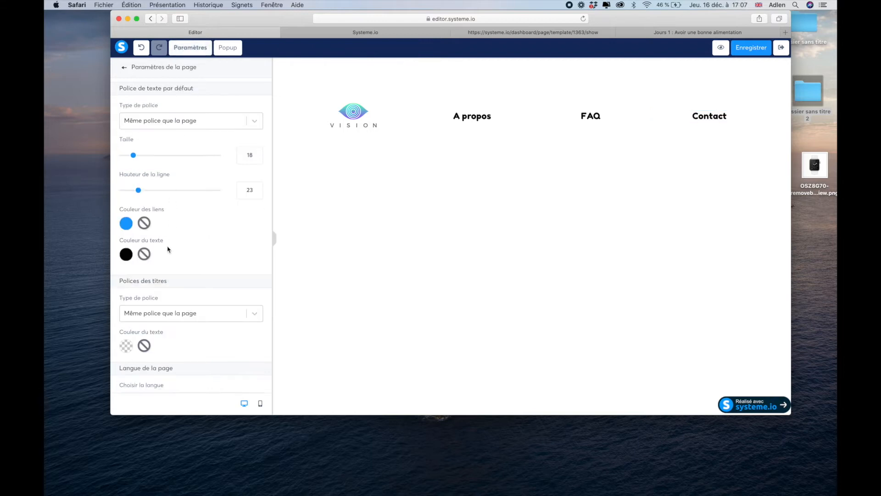
{"action": "scroll", "coordinate": [193, 249], "scroll_direction": "down", "scroll_amount": 3}
{"action": "left_click", "coordinate": [230, 256]}
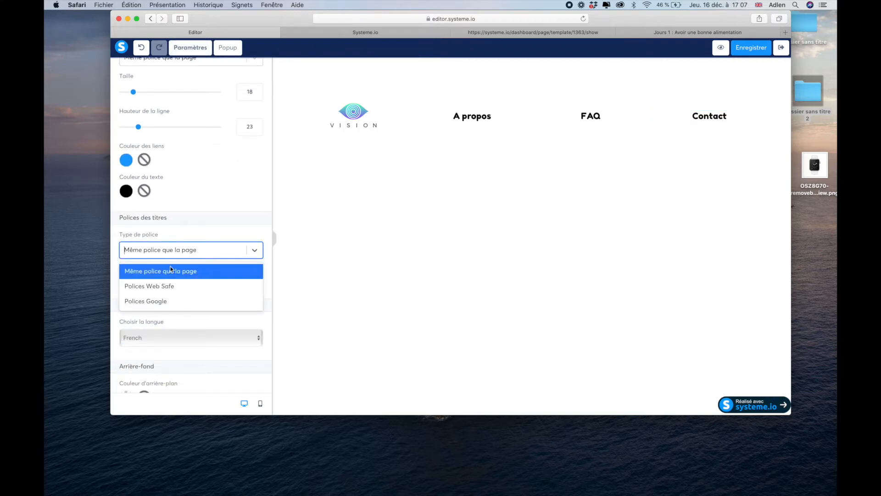
{"action": "left_click", "coordinate": [154, 301]}
{"action": "left_click", "coordinate": [159, 284]}
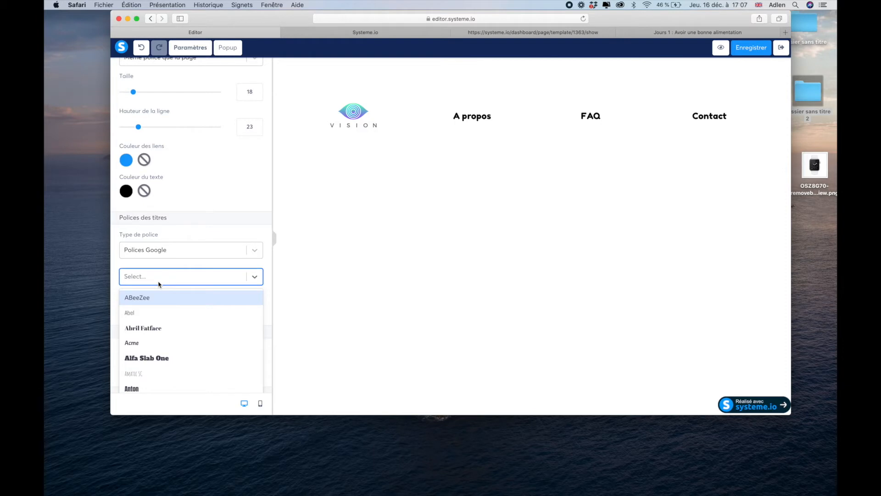
{"action": "type", "text": "Fred"}
{"action": "left_click", "coordinate": [155, 297]}
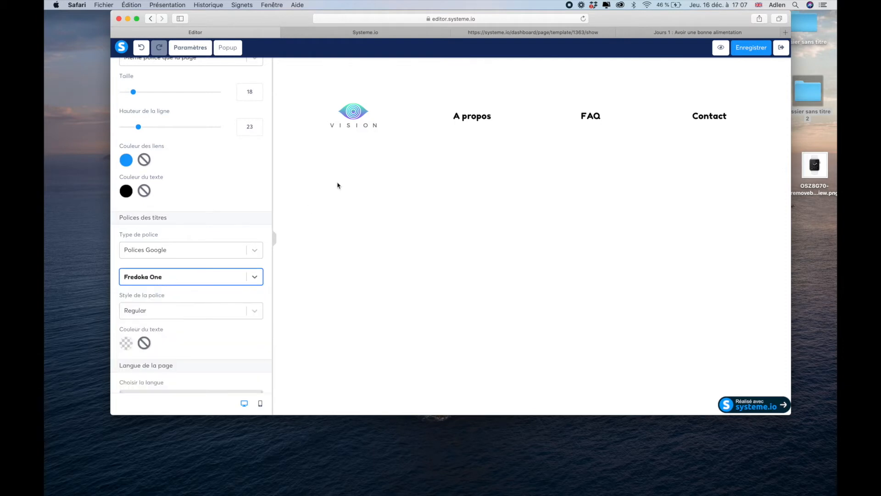
{"action": "left_click", "coordinate": [338, 186]}
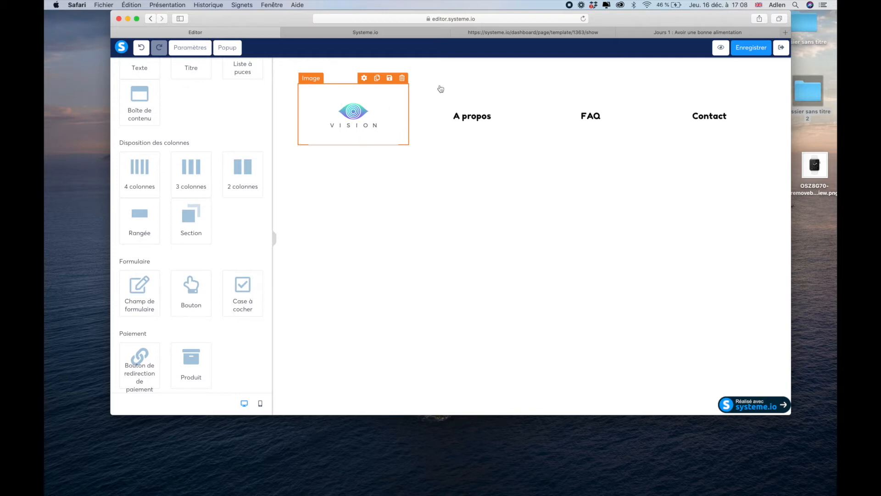
{"action": "left_click", "coordinate": [746, 50]}
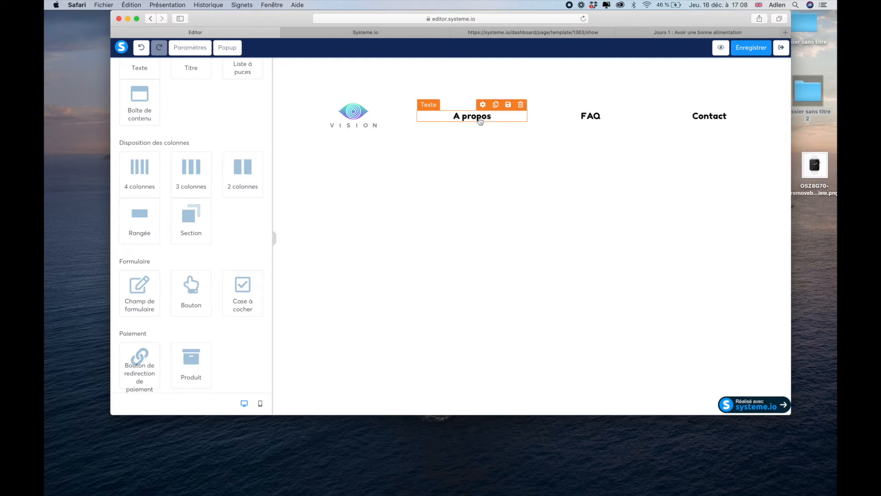
- Increase the font size of the "A propos", "FAQ" and "Contact" header texts to 26
{"action": "left_click", "coordinate": [480, 120]}
{"action": "left_click_drag", "start_coordinate": [136, 124], "coordinate": [143, 125]}
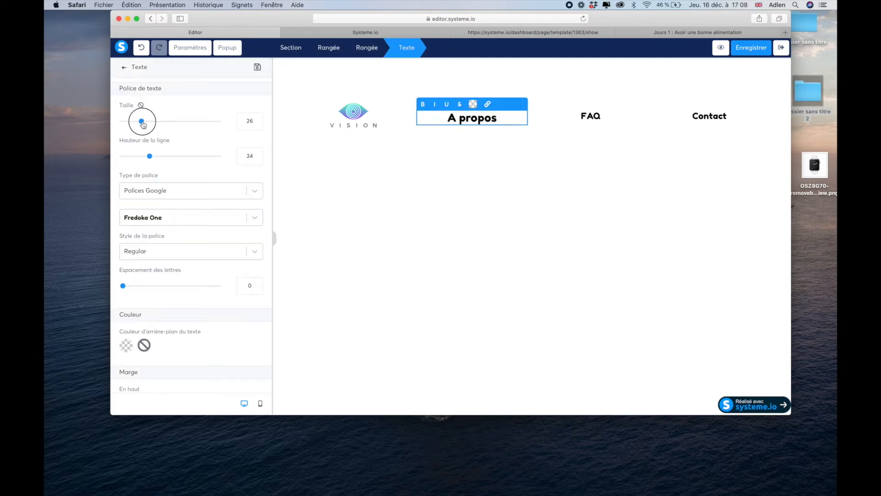
{"action": "left_click", "coordinate": [578, 118]}
{"action": "left_click", "coordinate": [586, 115]}
{"action": "left_click_drag", "start_coordinate": [136, 121], "coordinate": [141, 124]}
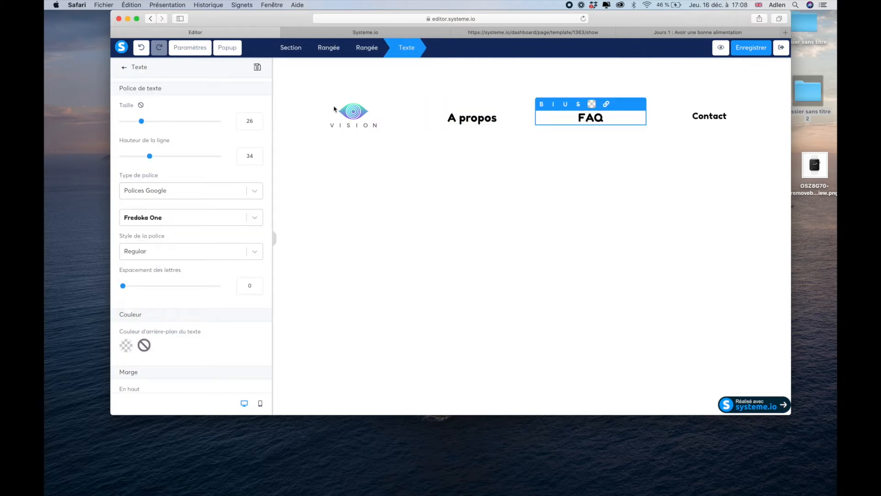
{"action": "left_click", "coordinate": [704, 123]}
{"action": "left_click", "coordinate": [706, 118]}
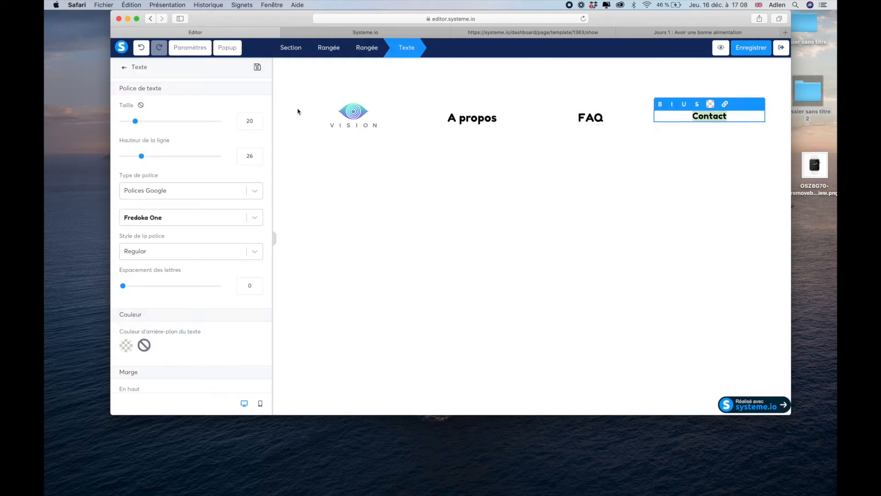
{"action": "left_click_drag", "start_coordinate": [136, 122], "coordinate": [141, 122]}
{"action": "left_click", "coordinate": [533, 98]}
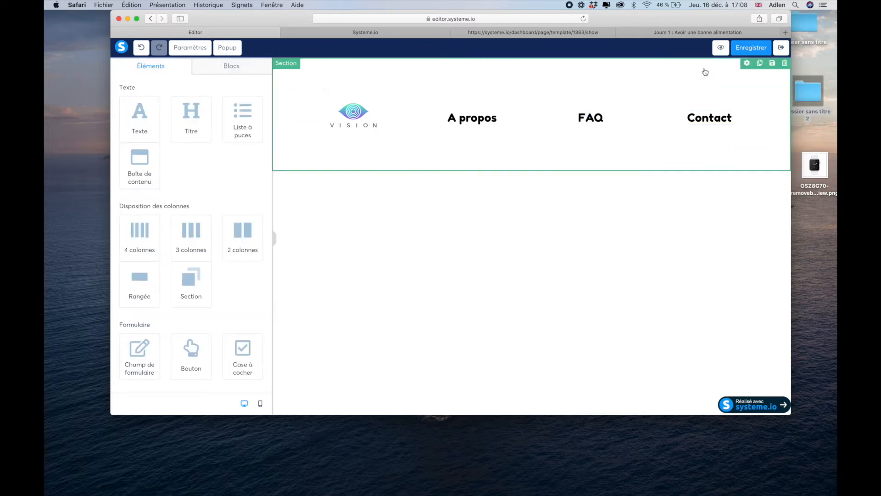
- Set the header section's top and bottom padding to 0 and save the page
{"action": "left_click", "coordinate": [747, 63]}
{"action": "scroll", "coordinate": [157, 246], "scroll_direction": "down", "scroll_amount": 1}
{"action": "scroll", "coordinate": [157, 246], "scroll_direction": "down", "scroll_amount": 10}
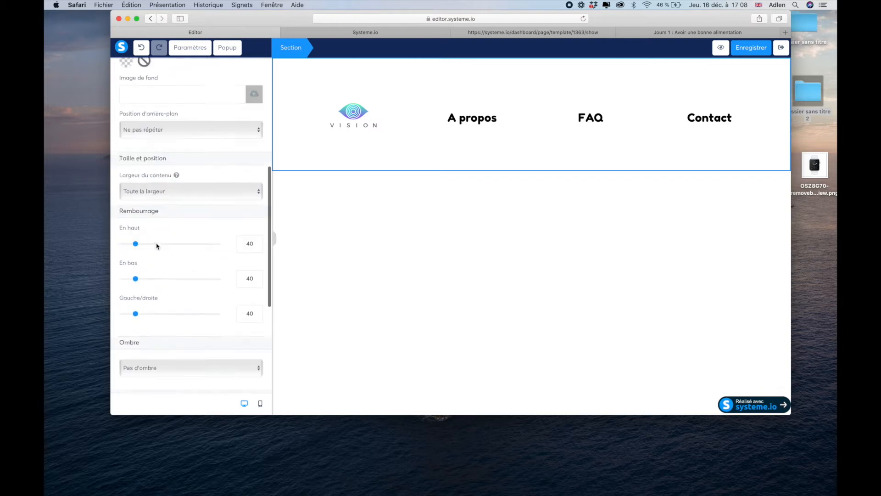
{"action": "left_click", "coordinate": [138, 209]}
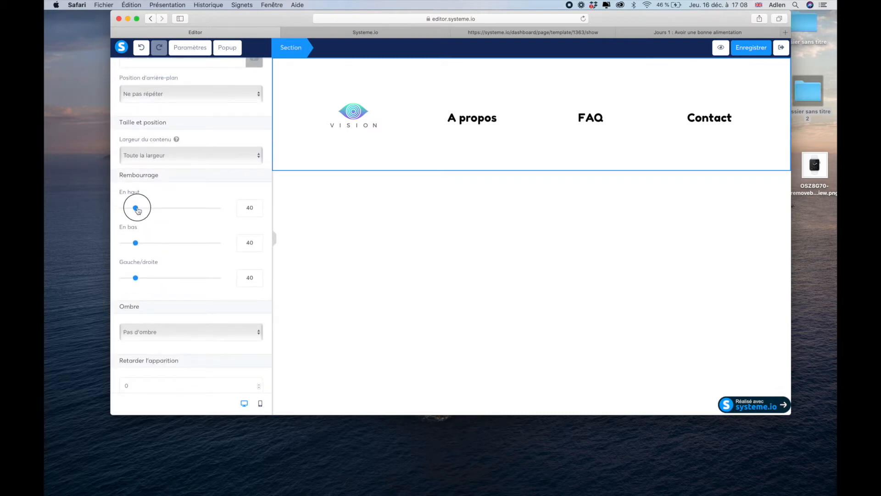
{"action": "left_click_drag", "start_coordinate": [137, 210], "coordinate": [110, 207]}
{"action": "left_click", "coordinate": [136, 244]}
{"action": "left_click_drag", "start_coordinate": [136, 244], "coordinate": [95, 242]}
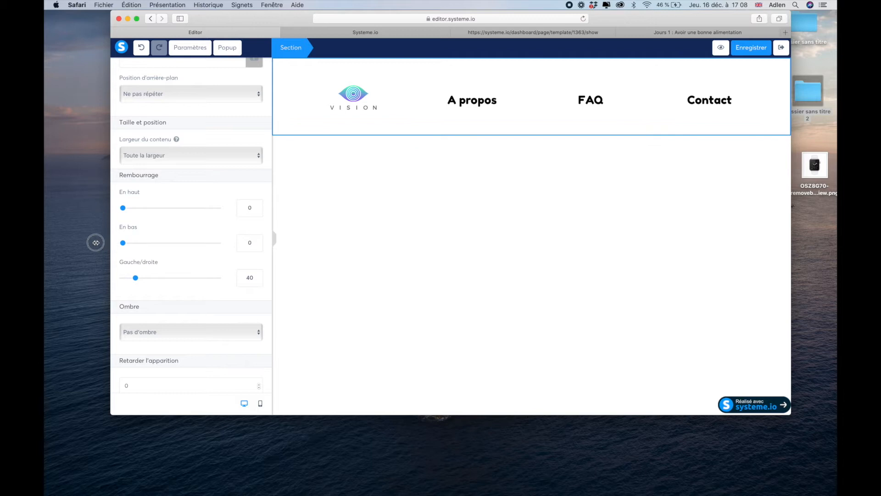
{"action": "left_click", "coordinate": [631, 168]}
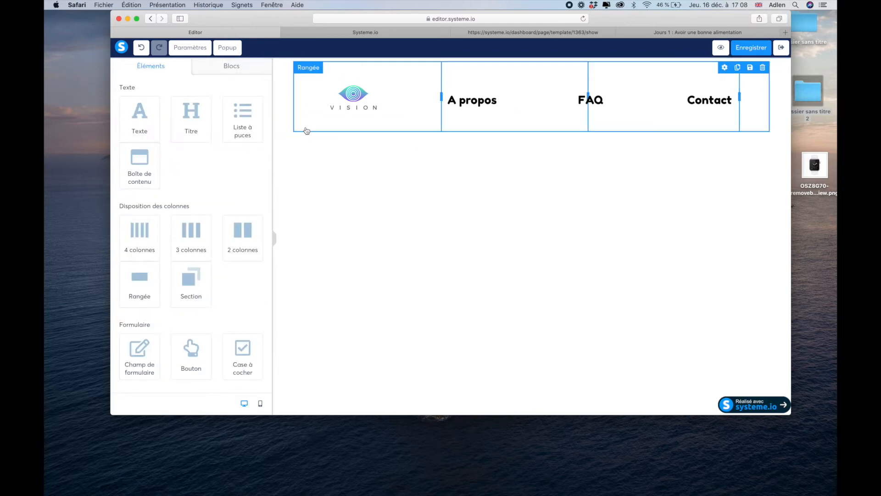
{"action": "left_click", "coordinate": [749, 47]}
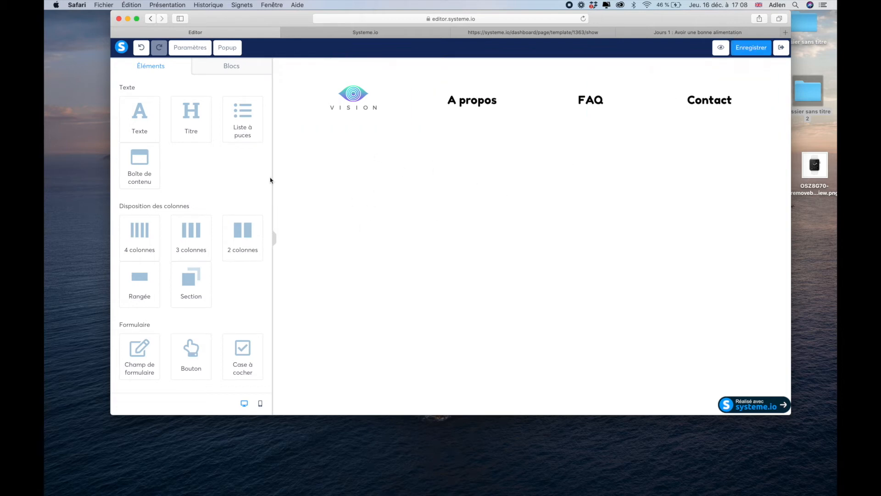
- Add a new empty section directly below the header section
{"action": "scroll", "coordinate": [216, 164], "scroll_direction": "down", "scroll_amount": 3}
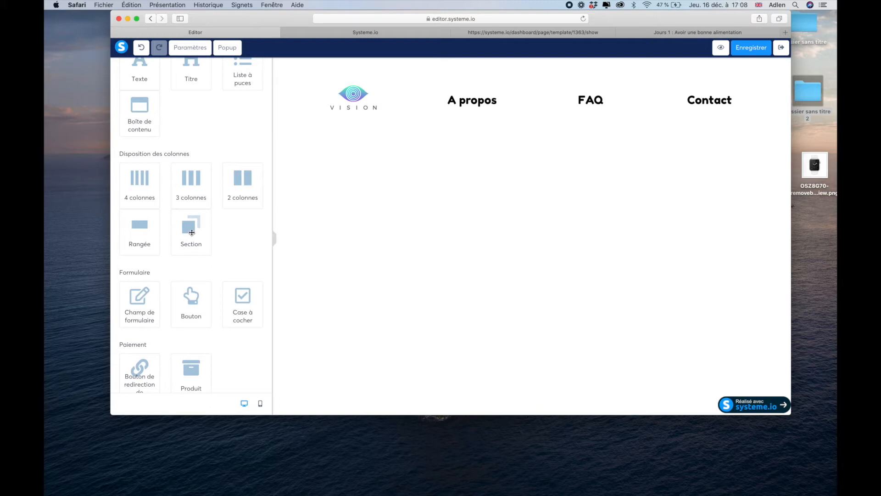
{"action": "left_click_drag", "start_coordinate": [185, 236], "coordinate": [360, 156]}
{"action": "left_click_drag", "start_coordinate": [195, 225], "coordinate": [408, 133]}
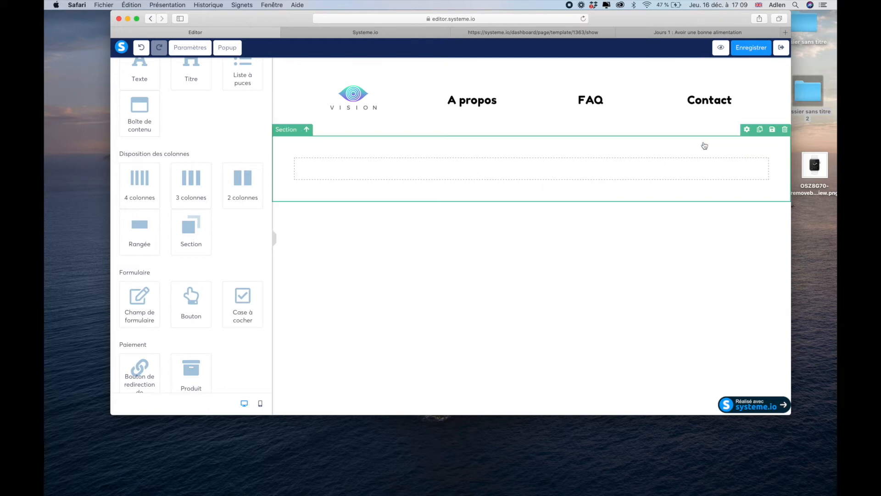
- Upload 4774678.jpg from the folder "dossier sans titre 2" and insert it as the new section's background image
{"action": "left_click", "coordinate": [747, 130]}
{"action": "scroll", "coordinate": [161, 254], "scroll_direction": "down", "scroll_amount": 3}
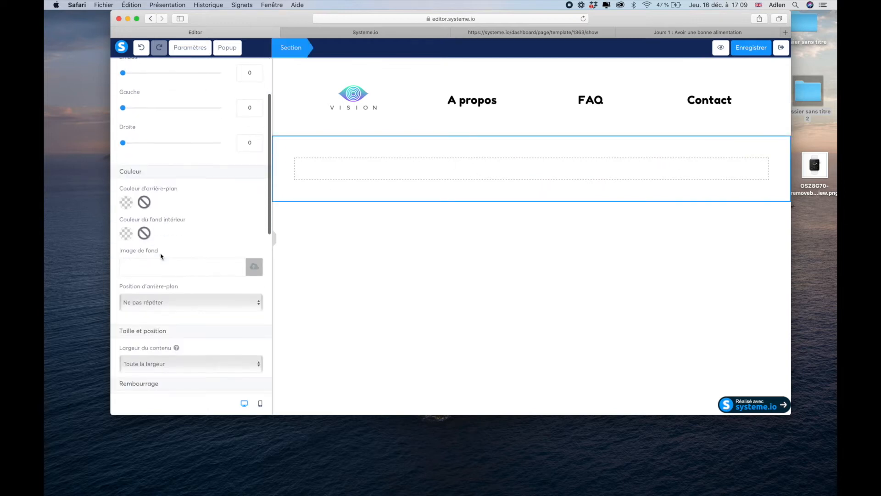
{"action": "left_click", "coordinate": [256, 271]}
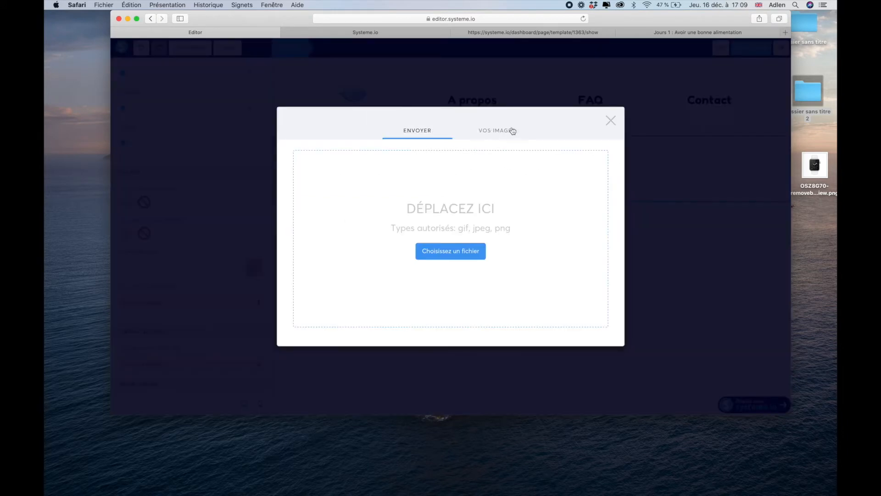
{"action": "double_click", "coordinate": [797, 83]}
{"action": "left_click_drag", "start_coordinate": [623, 159], "coordinate": [390, 208]}
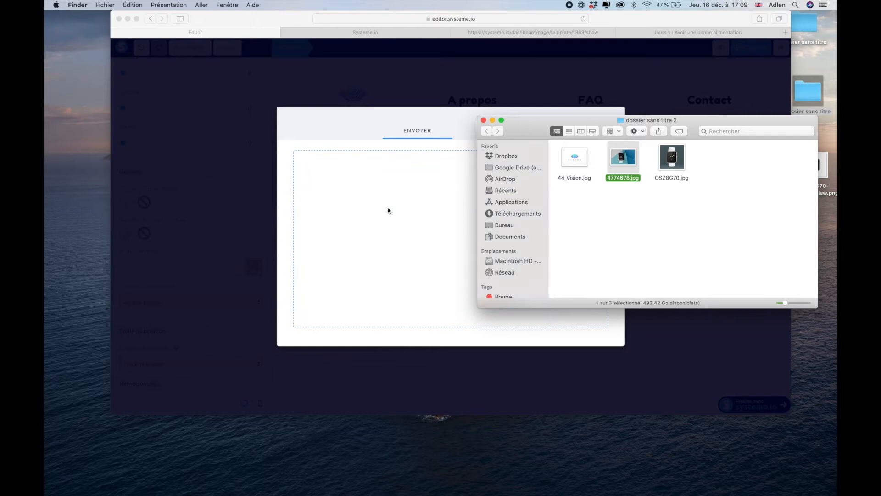
{"action": "left_click", "coordinate": [648, 22]}
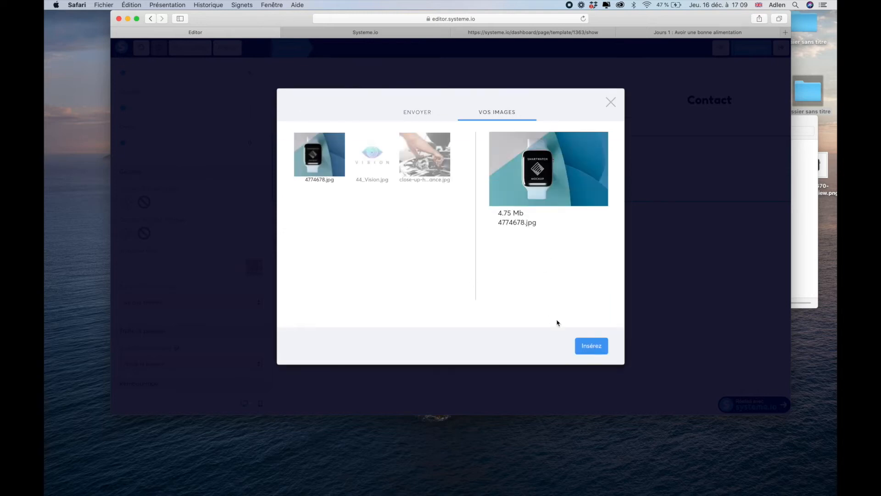
{"action": "left_click", "coordinate": [589, 346]}
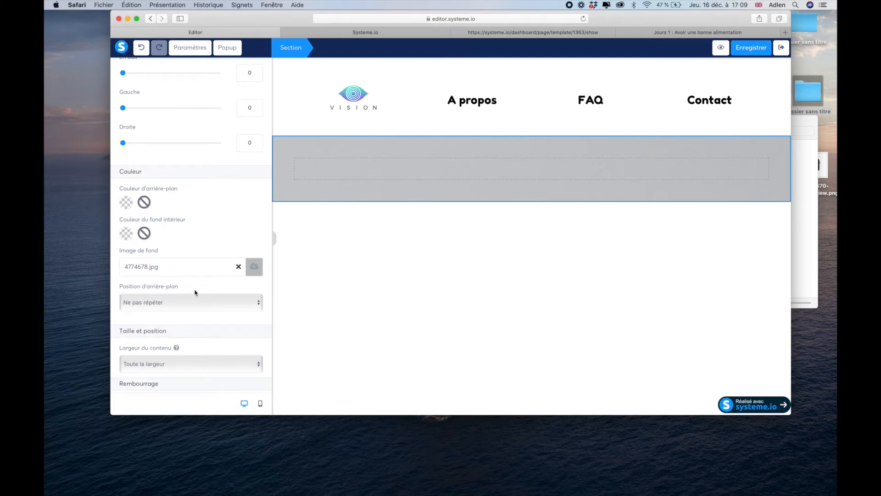
- Set the background position of the new section's image to "Plein centre (Fixed)"
{"action": "scroll", "coordinate": [195, 293], "scroll_direction": "down", "scroll_amount": 3}
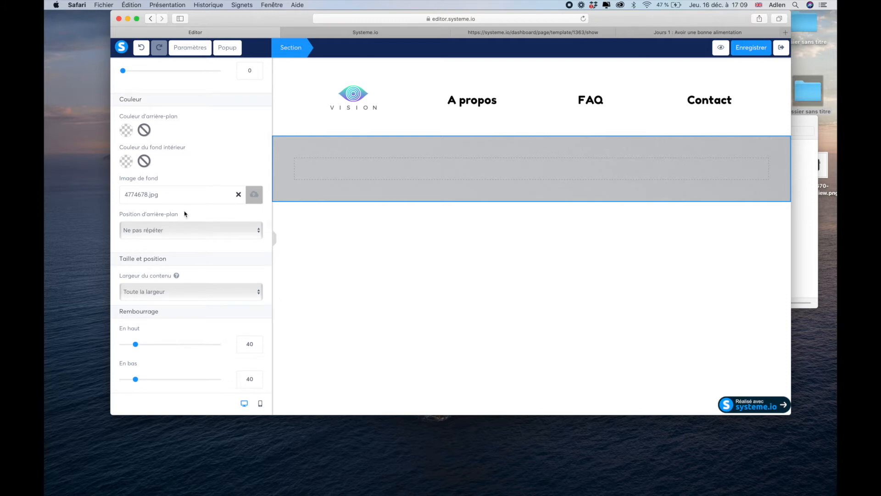
{"action": "left_click", "coordinate": [136, 230]}
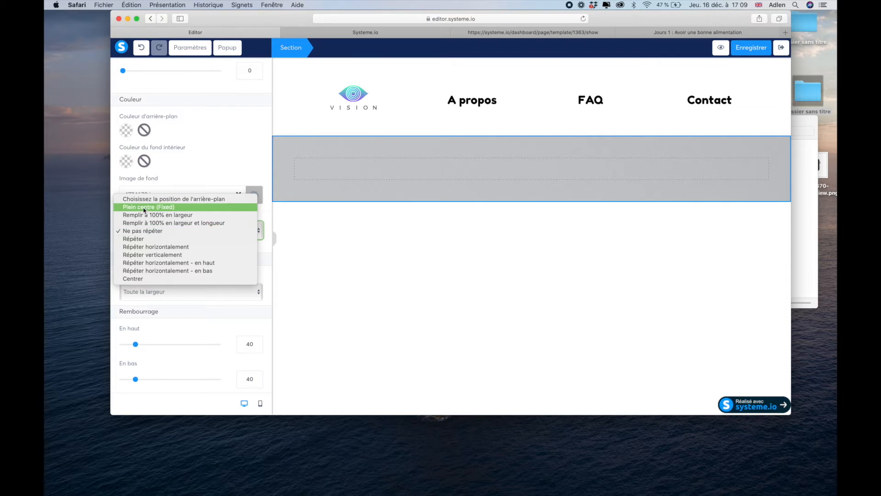
{"action": "left_click", "coordinate": [143, 209]}
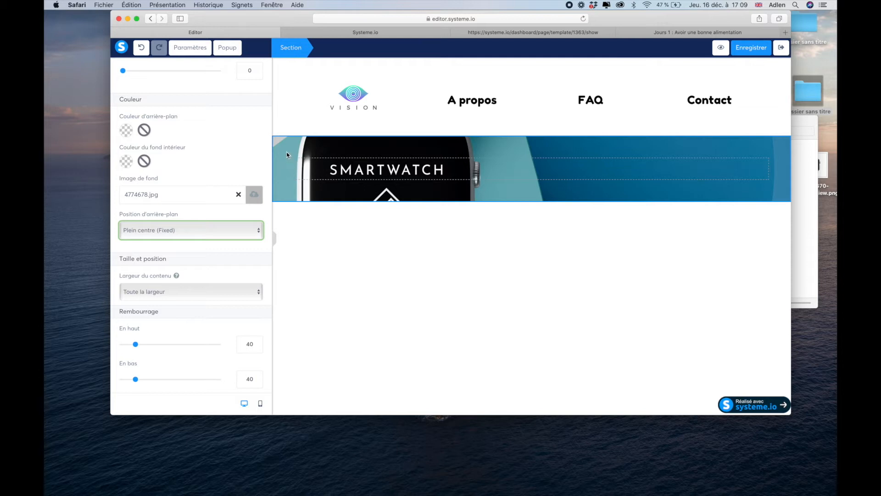
- Try adjusting the top and bottom margins of the smartwatch image section
{"action": "scroll", "coordinate": [229, 175], "scroll_direction": "up", "scroll_amount": 5}
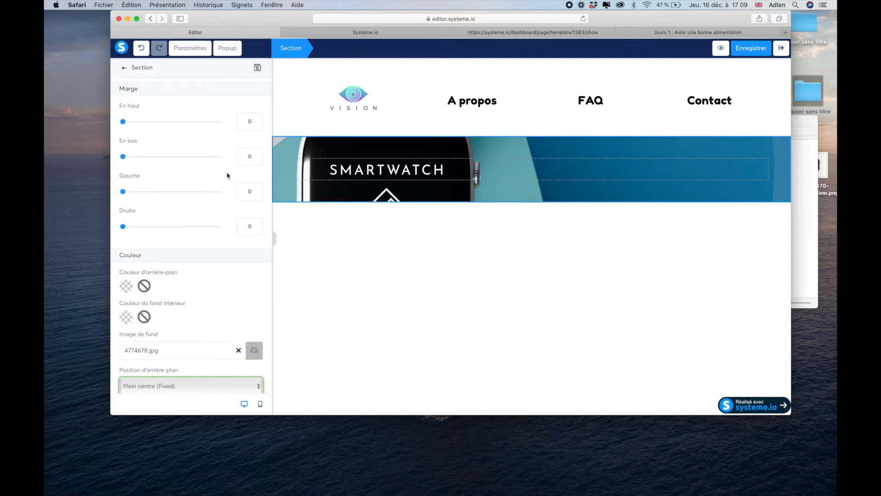
{"action": "scroll", "coordinate": [152, 212], "scroll_direction": "down", "scroll_amount": 10}
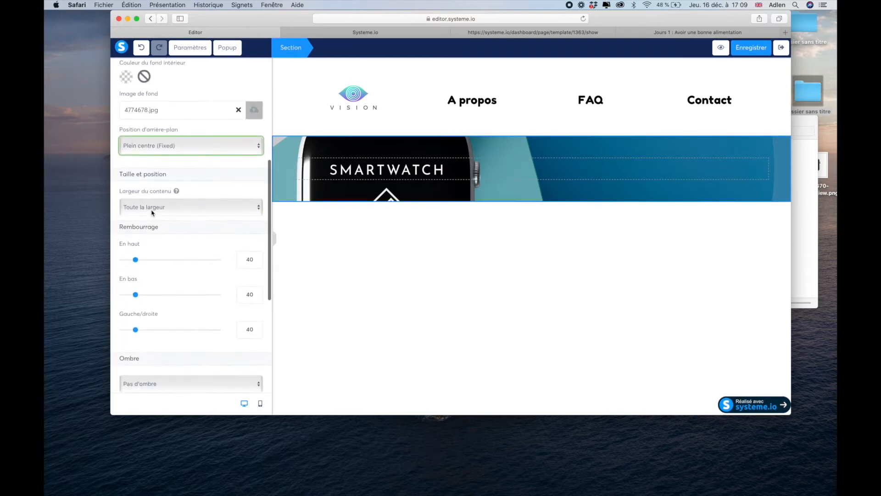
{"action": "scroll", "coordinate": [152, 212], "scroll_direction": "up", "scroll_amount": 10}
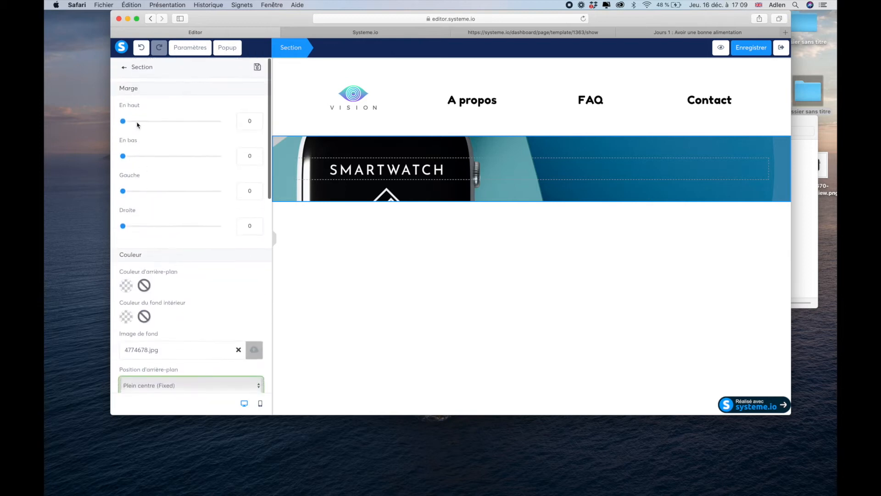
{"action": "left_click", "coordinate": [123, 122]}
{"action": "mouse_move", "coordinate": [124, 124]}
{"action": "left_mouse_down"}
{"action": "mouse_move", "coordinate": [146, 118]}
{"action": "mouse_move", "coordinate": [115, 120]}
{"action": "left_mouse_up"}
{"action": "scroll", "coordinate": [152, 192], "scroll_direction": "down", "scroll_amount": 1}
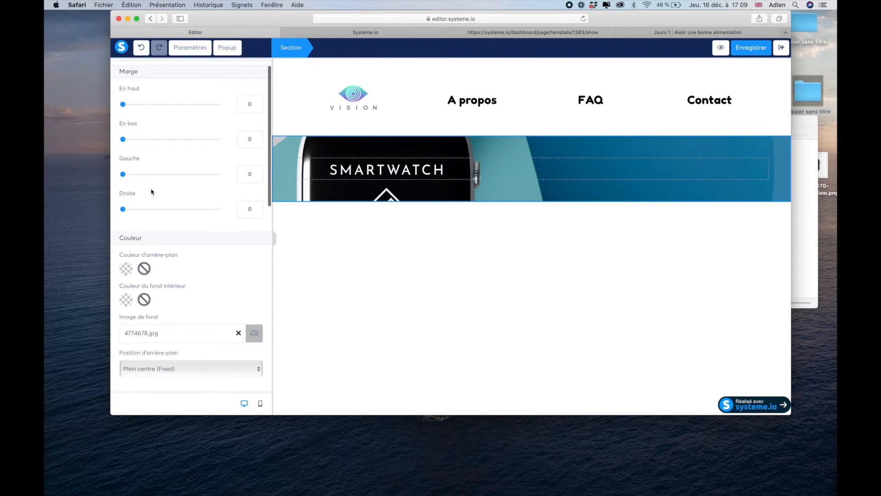
{"action": "left_click_drag", "start_coordinate": [123, 139], "coordinate": [89, 173]}
{"action": "mouse_move", "coordinate": [122, 105]}
{"action": "left_mouse_down"}
{"action": "mouse_move", "coordinate": [183, 106]}
{"action": "mouse_move", "coordinate": [117, 105]}
{"action": "left_mouse_up"}
- Set the smartwatch section's top and bottom padding to 300 each and save the page
{"action": "scroll", "coordinate": [137, 213], "scroll_direction": "down", "scroll_amount": 5}
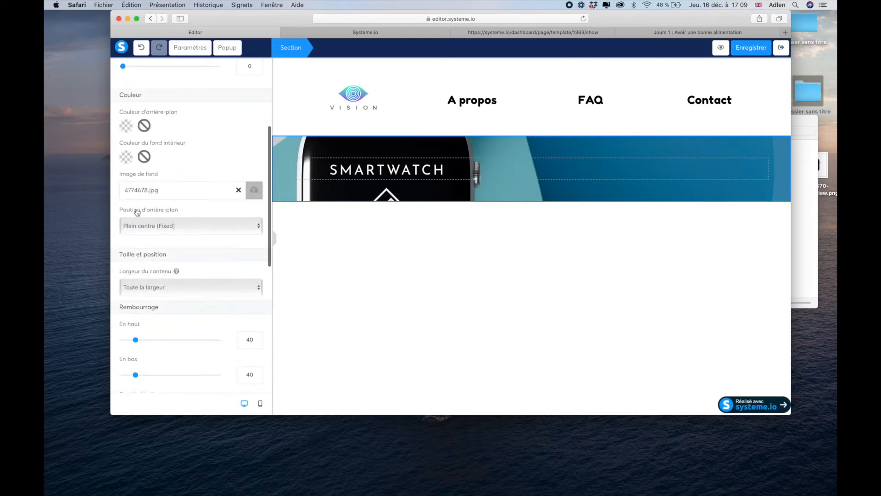
{"action": "left_click_drag", "start_coordinate": [137, 252], "coordinate": [240, 251]}
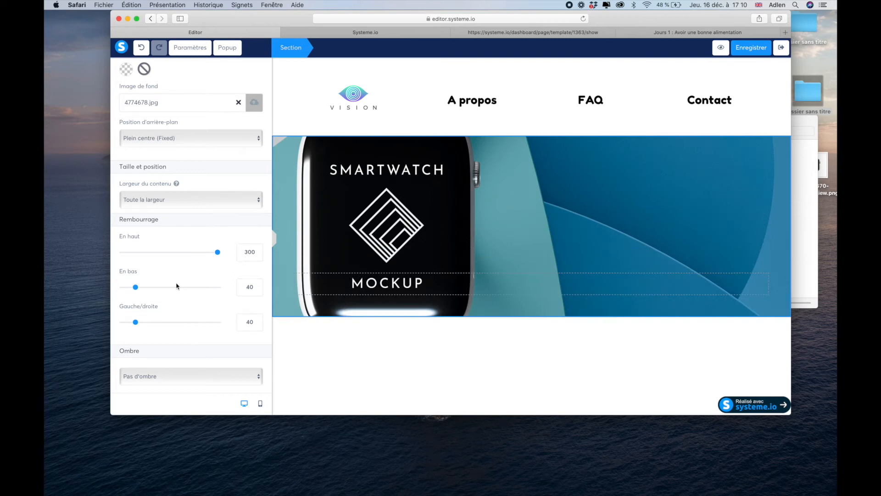
{"action": "left_click_drag", "start_coordinate": [136, 287], "coordinate": [237, 288]}
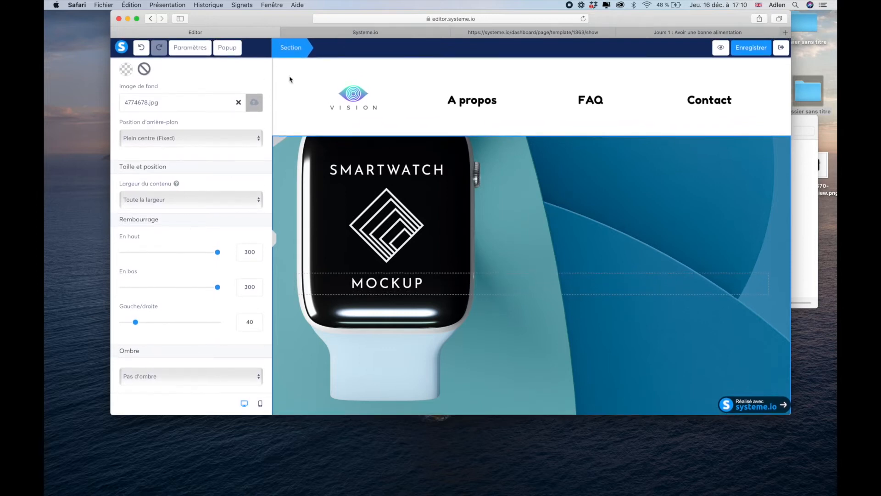
{"action": "left_click", "coordinate": [744, 47]}
- Preview the saved sales page without the preview-mode banner and close the leftover page template tab
{"action": "left_click", "coordinate": [721, 48]}
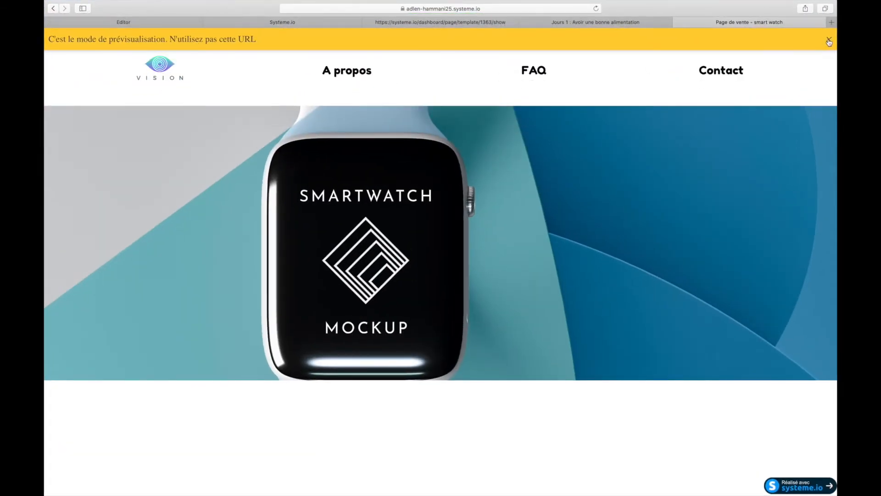
{"action": "left_click", "coordinate": [829, 40]}
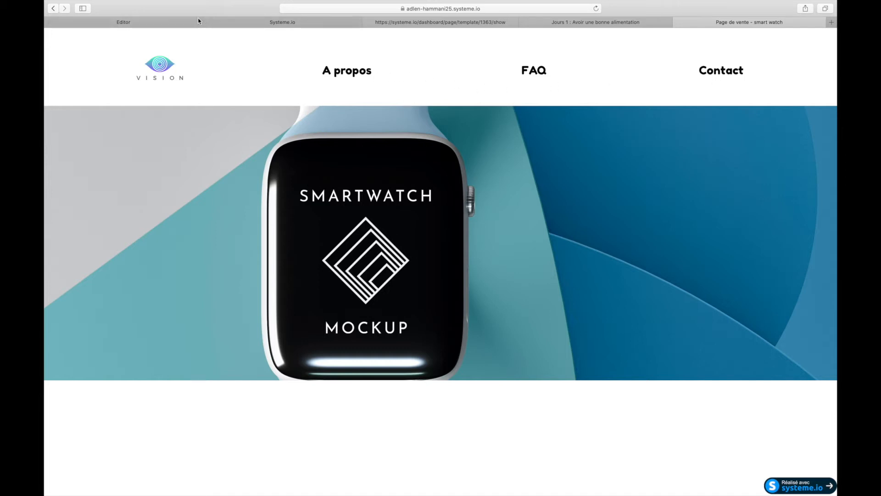
{"action": "left_click", "coordinate": [368, 26]}
{"action": "left_click", "coordinate": [368, 23]}
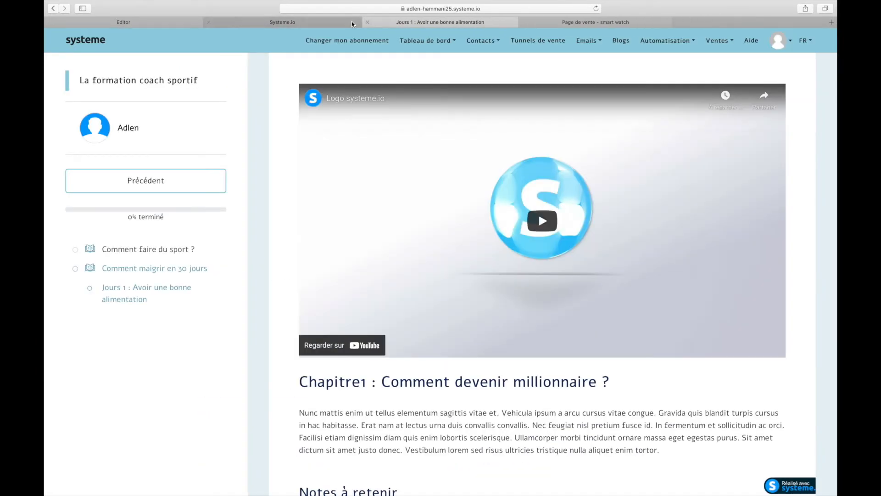
- Close the leftover course and thank-you page tabs and return to the page editor
{"action": "left_click", "coordinate": [368, 22]}
{"action": "left_click", "coordinate": [302, 22]}
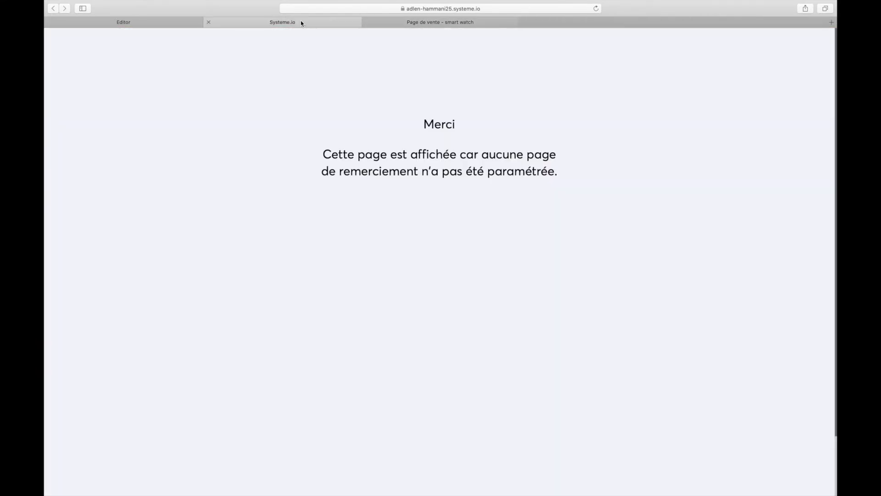
{"action": "left_click", "coordinate": [316, 22]}
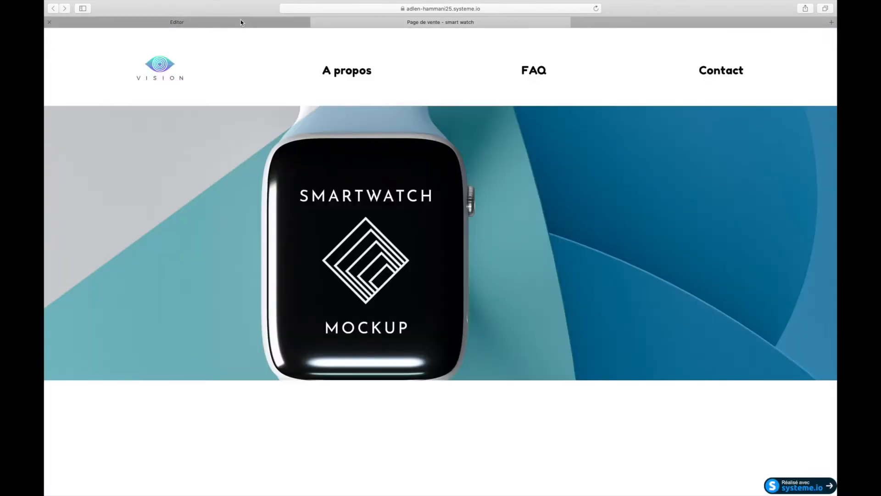
{"action": "left_click", "coordinate": [240, 21]}
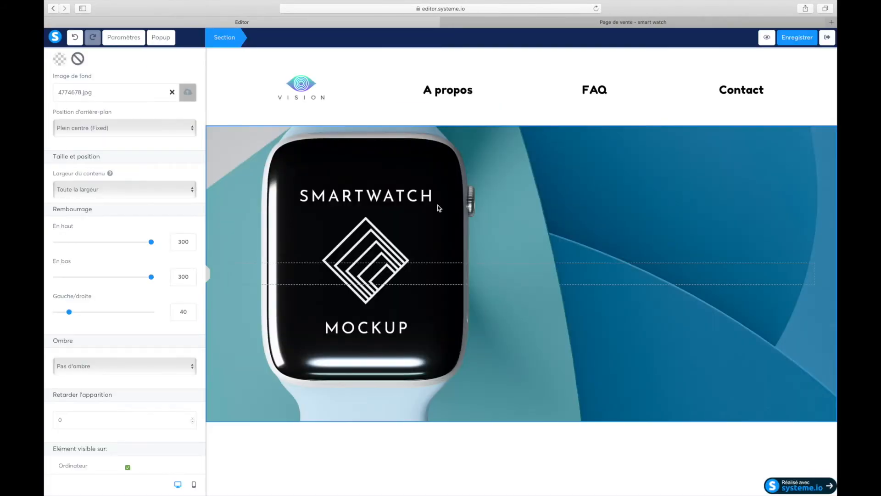
- Add a new section below the smartwatch image and place a three-column row inside it
{"action": "left_click", "coordinate": [436, 229]}
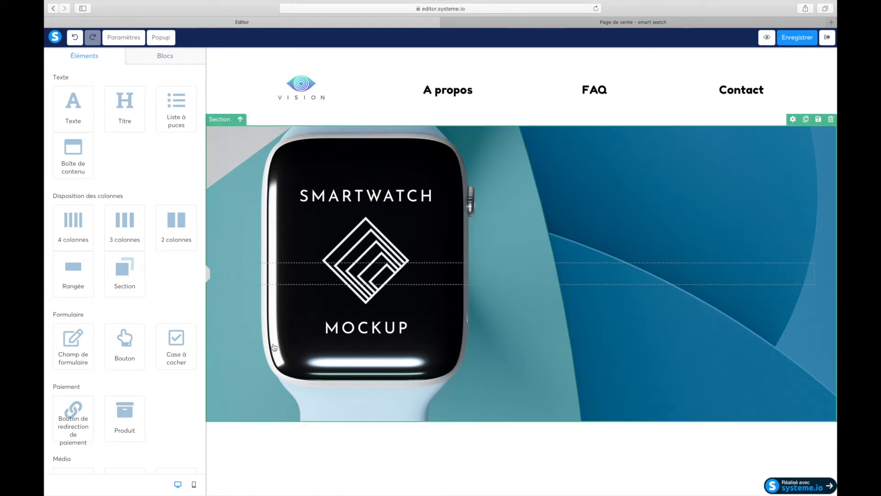
{"action": "left_click_drag", "start_coordinate": [120, 268], "coordinate": [339, 430]}
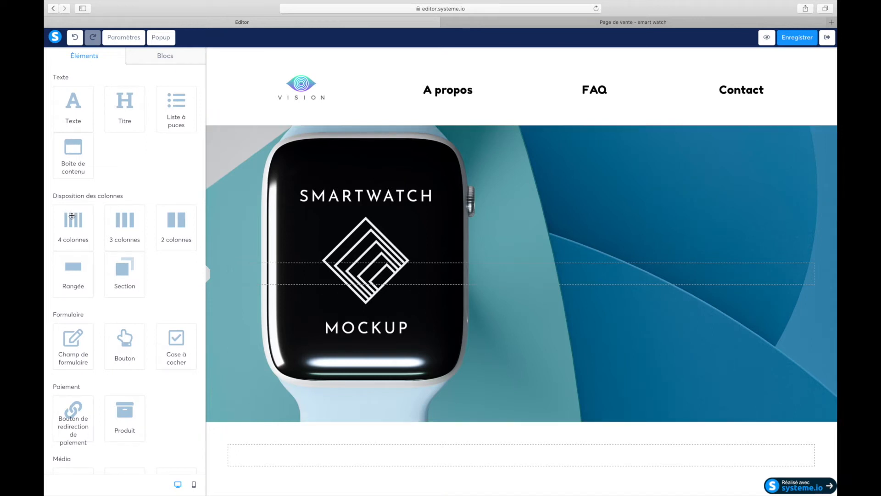
{"action": "left_click_drag", "start_coordinate": [126, 224], "coordinate": [491, 470]}
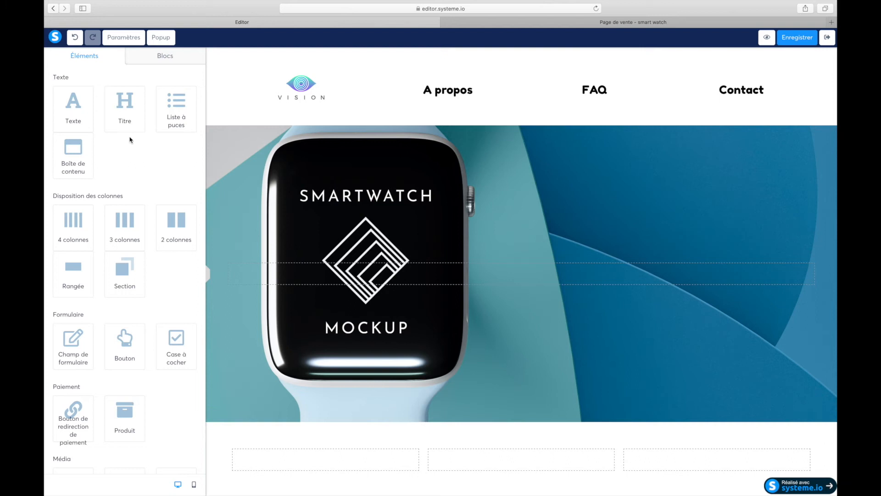
- Add a title element to the first column of the new row
{"action": "left_click_drag", "start_coordinate": [128, 112], "coordinate": [323, 459]}
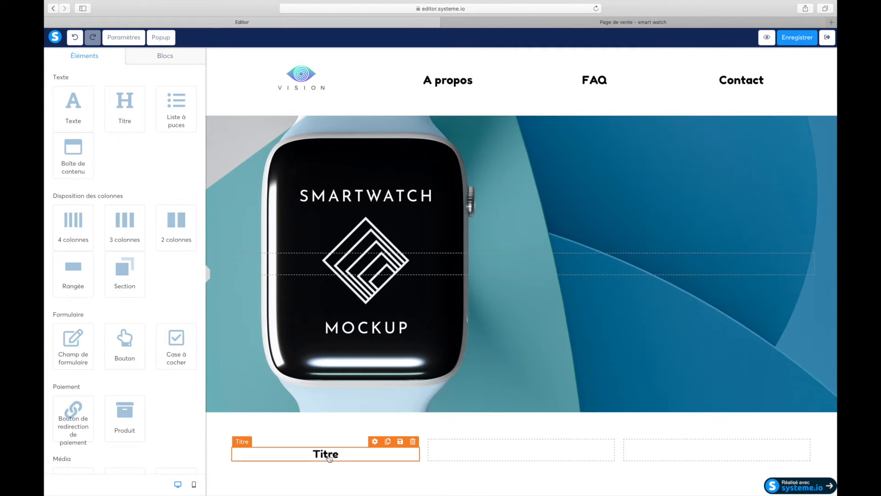
{"action": "double_click", "coordinate": [326, 455]}
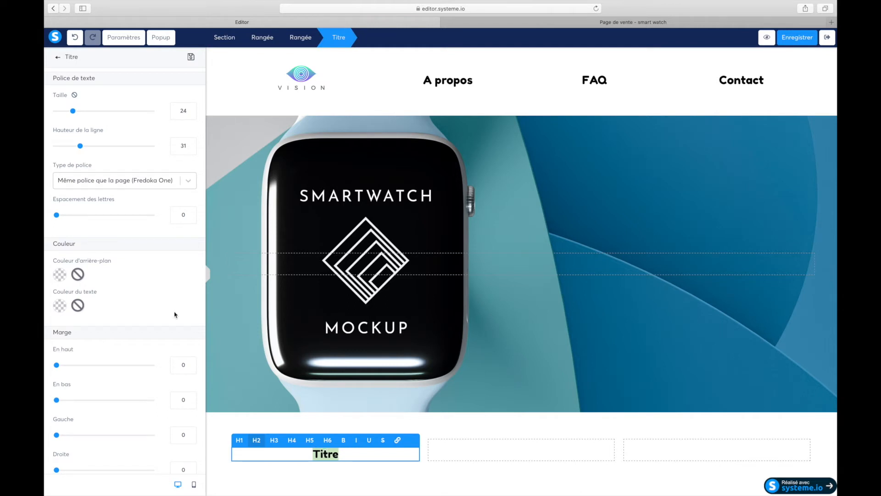
{"action": "left_click", "coordinate": [55, 60]}
{"action": "left_click", "coordinate": [58, 60]}
- Add an image element above the first column's title and upload OSZ8G70-removebg-preview.png from the desktop into it
{"action": "scroll", "coordinate": [133, 294], "scroll_direction": "down", "scroll_amount": 2}
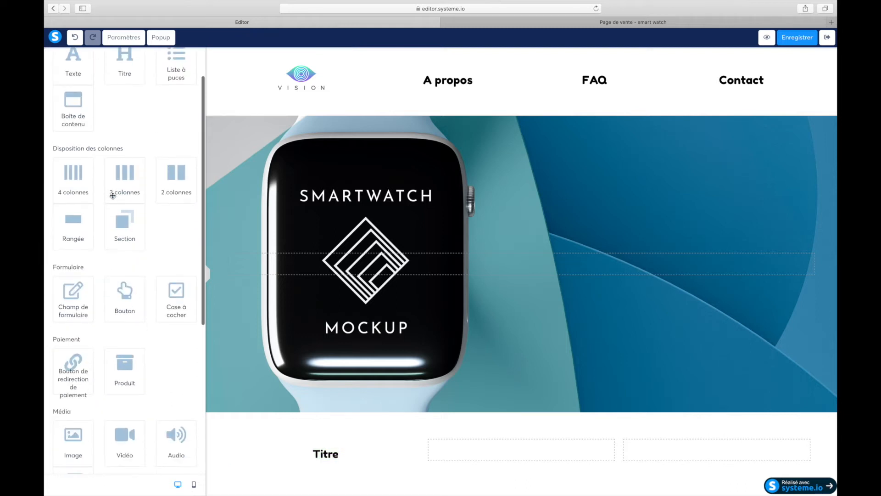
{"action": "scroll", "coordinate": [98, 296], "scroll_direction": "down", "scroll_amount": 2}
{"action": "left_click_drag", "start_coordinate": [73, 361], "coordinate": [345, 463]}
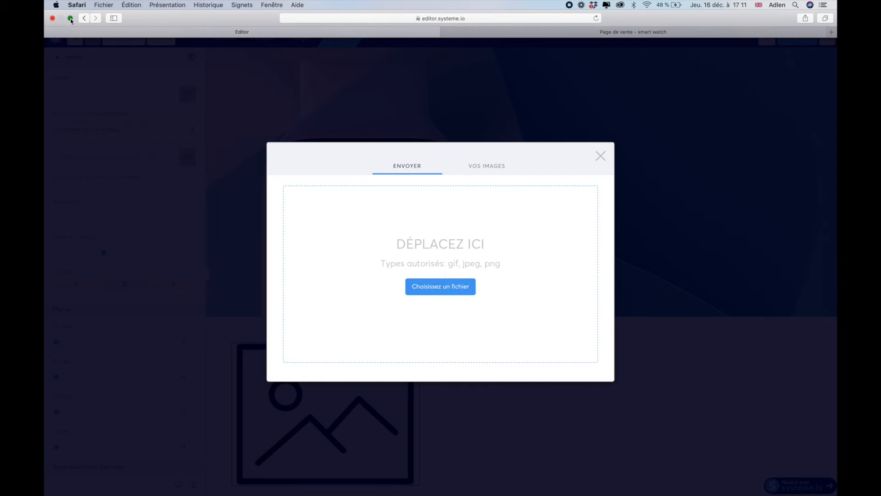
{"action": "left_click", "coordinate": [71, 19]}
{"action": "double_click", "coordinate": [814, 95]}
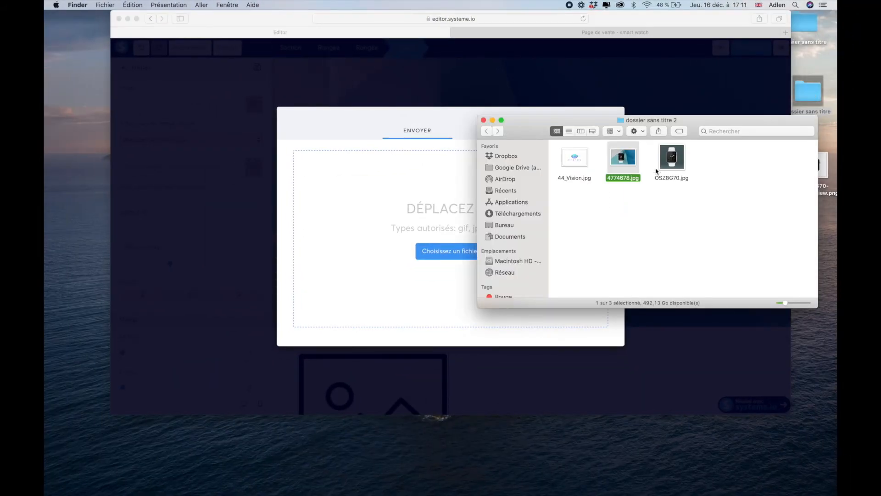
{"action": "left_click_drag", "start_coordinate": [825, 161], "coordinate": [436, 202]}
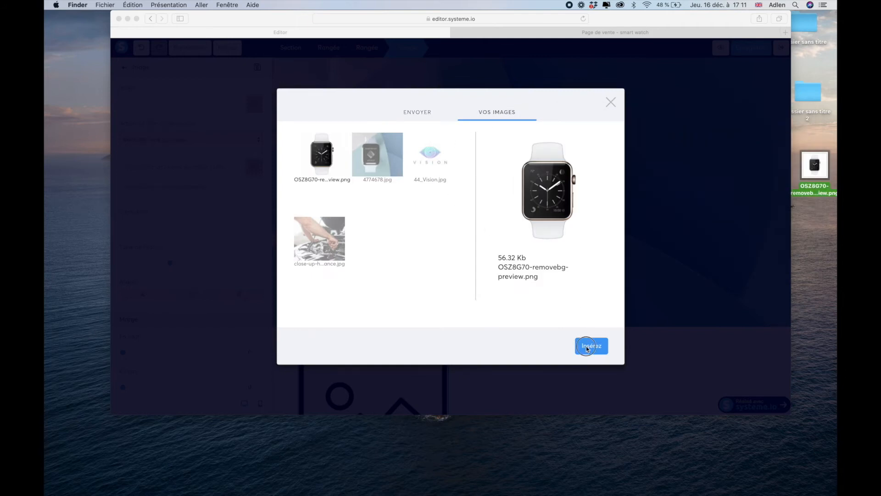
{"action": "left_click", "coordinate": [587, 348]}
{"action": "left_click", "coordinate": [596, 347]}
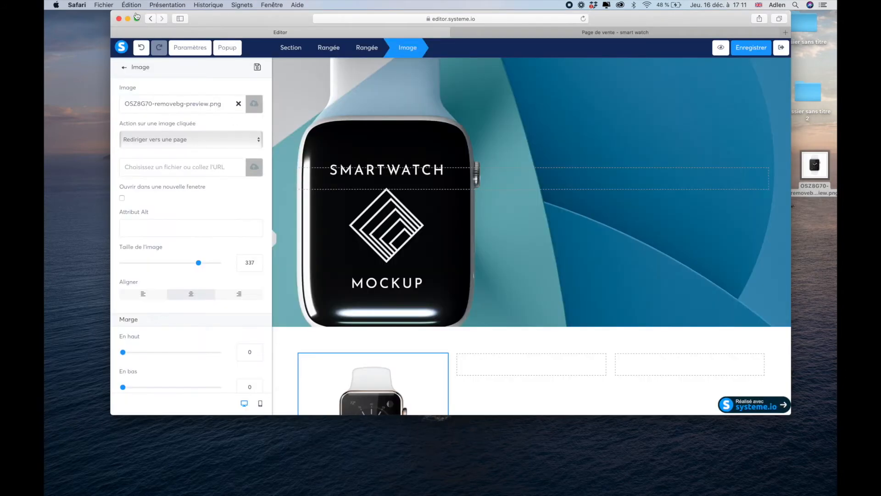
{"action": "left_click", "coordinate": [136, 18]}
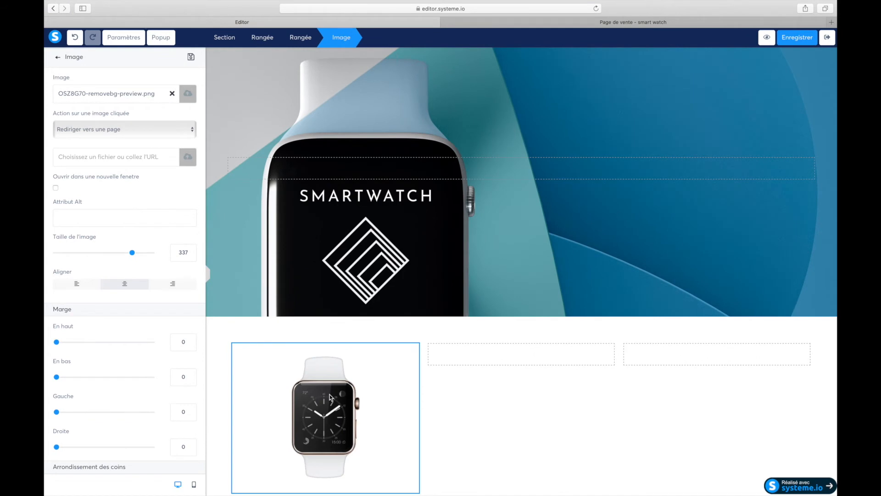
- Change the title below the watch image to the price "79 $"
{"action": "scroll", "coordinate": [331, 398], "scroll_direction": "down", "scroll_amount": 3}
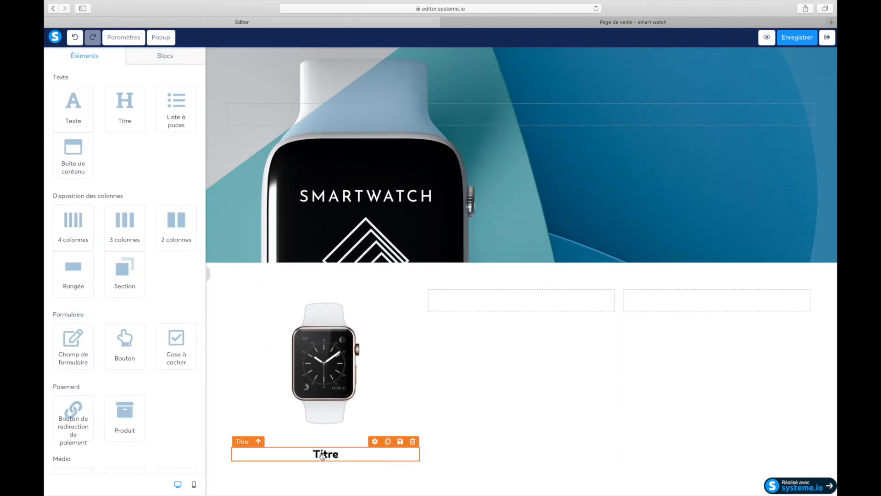
{"action": "double_click", "coordinate": [321, 453]}
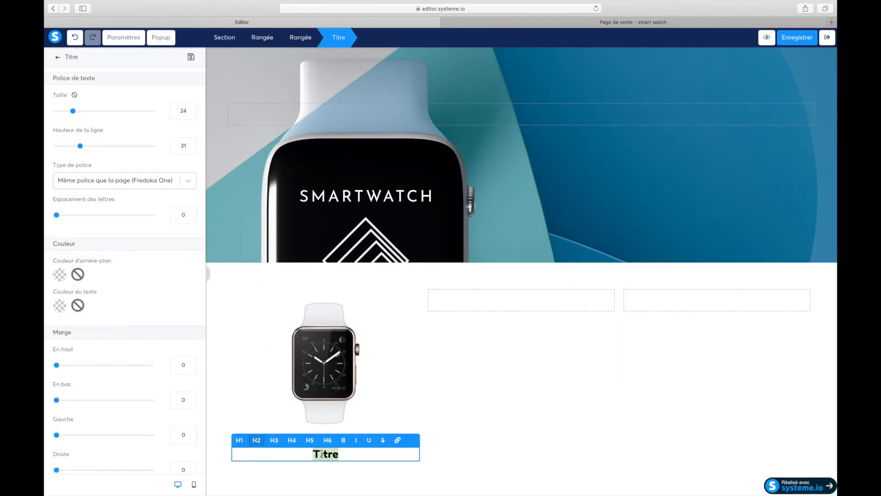
{"action": "type", "text": "79 $"}
{"action": "left_click", "coordinate": [466, 435]}
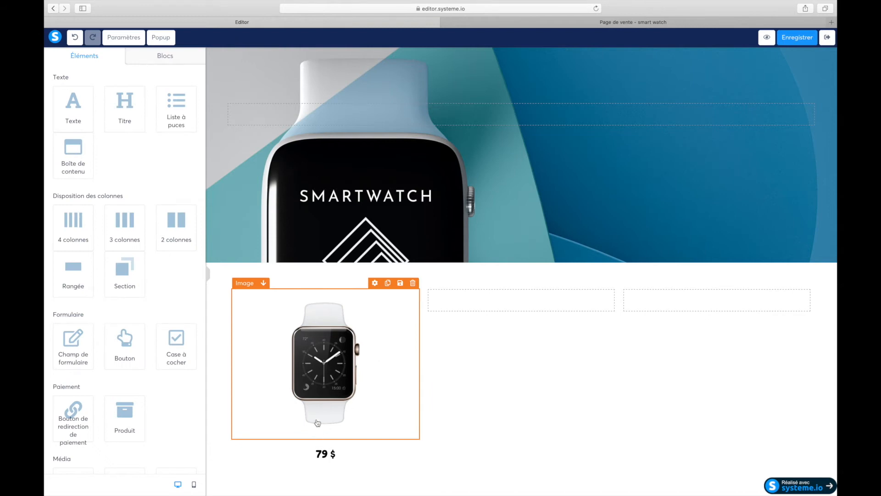
- Add a title above the first column's watch image reading "Smart watch offre basic"
{"action": "left_click_drag", "start_coordinate": [128, 107], "coordinate": [348, 305]}
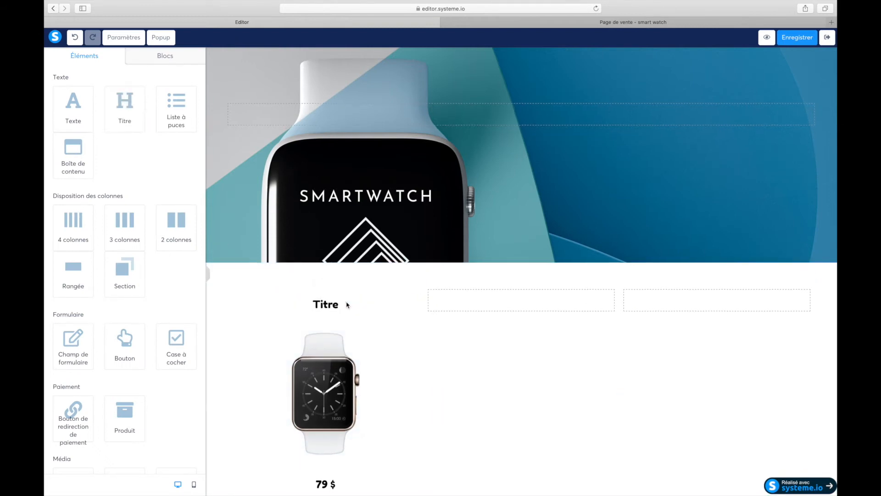
{"action": "double_click", "coordinate": [325, 305]}
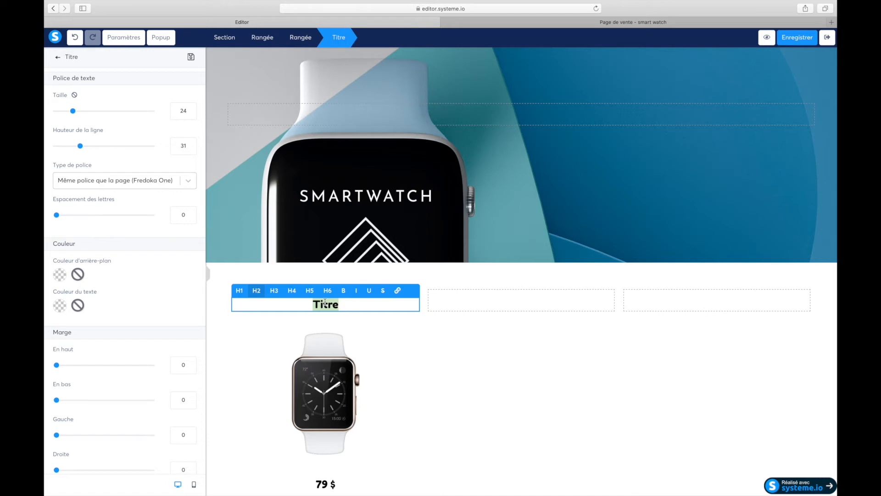
{"action": "key", "text": "BackSpace"}
{"action": "type", "text": "Smart"}
{"action": "type", "text": "ch"}
{"action": "key", "text": "BackSpace"}
{"action": "key", "text": "BackSpace"}
{"action": "key", "text": "BackSpace"}
{"action": "key", "text": "BackSpace"}
{"action": "type", "text": "watch"}
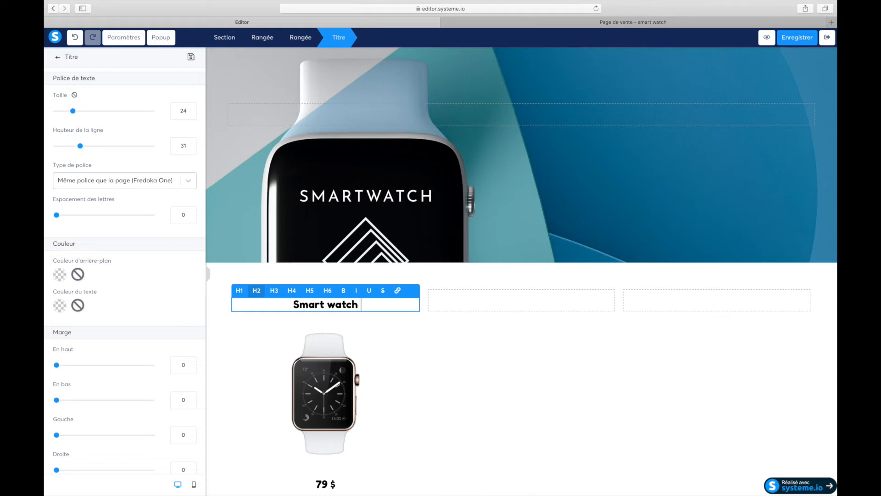
{"action": "type", "text": " offre"}
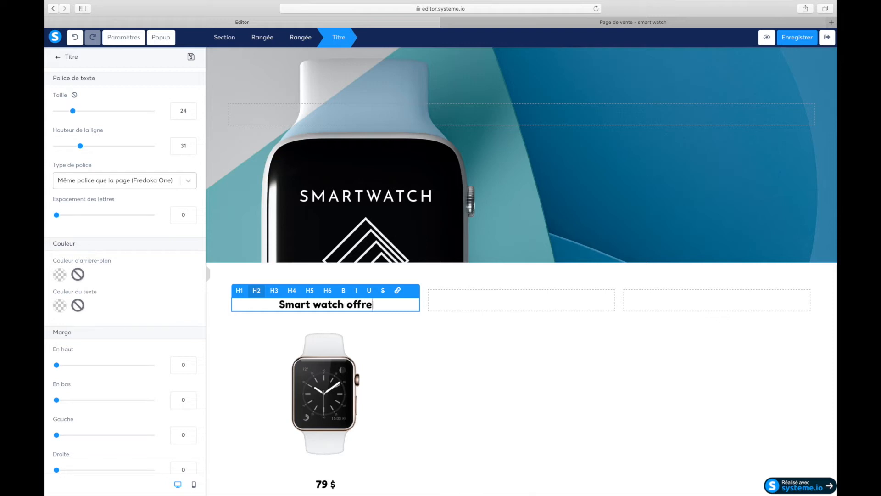
{"action": "type", "text": " basi"}
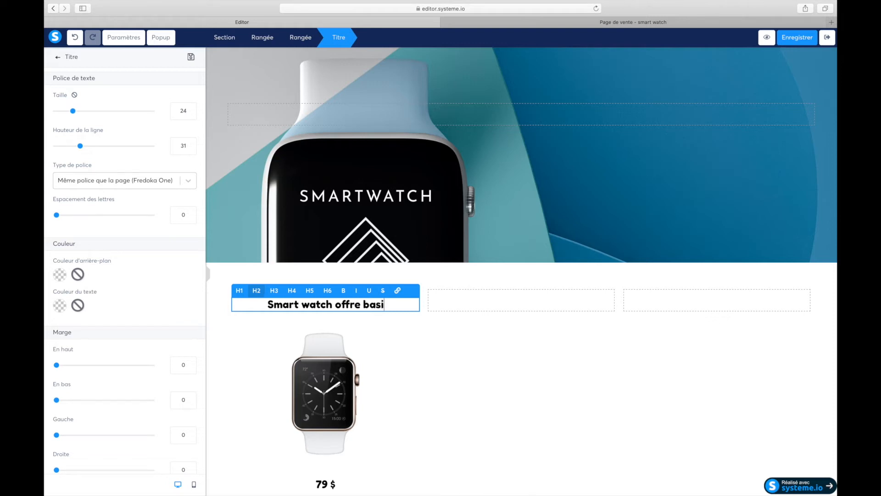
{"action": "type", "text": "c"}
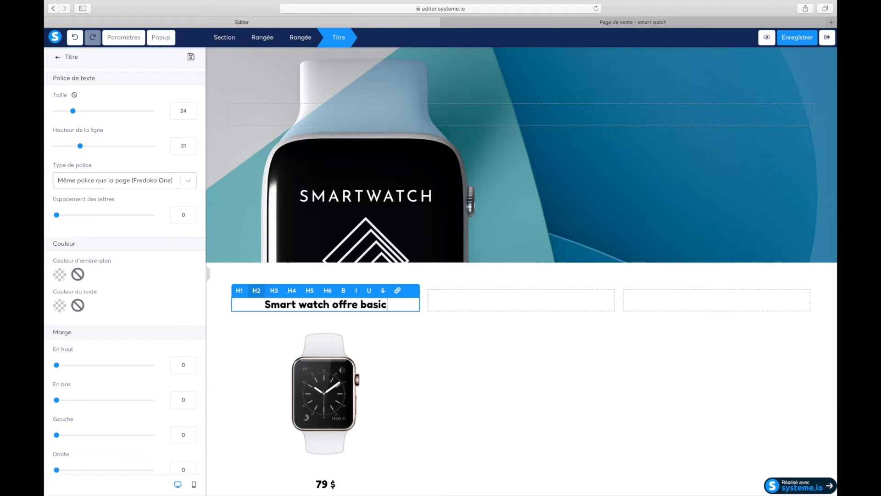
{"action": "left_click", "coordinate": [406, 383]}
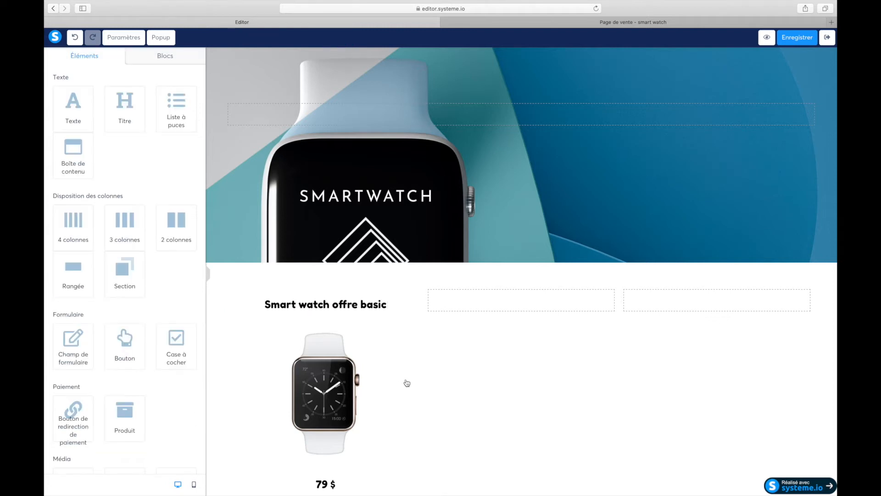
- Set the text colour of the "79 $" price to green 6BC20F
{"action": "scroll", "coordinate": [407, 383], "scroll_direction": "down", "scroll_amount": 1}
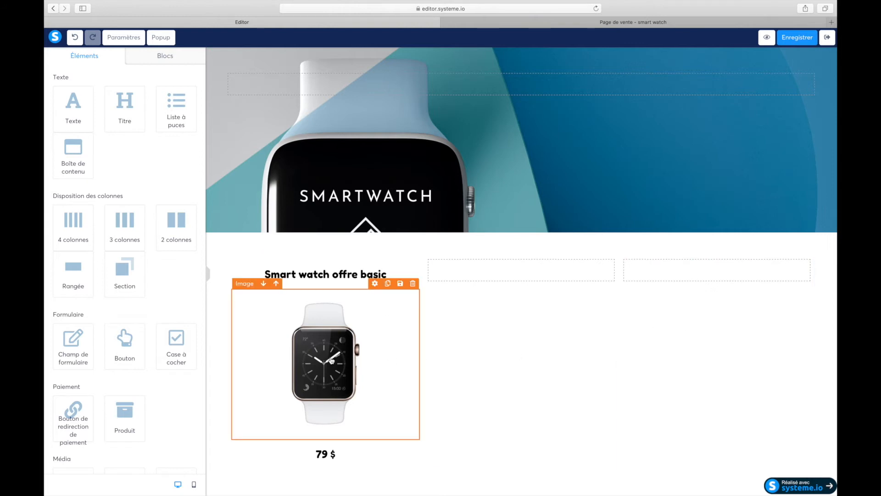
{"action": "double_click", "coordinate": [321, 454]}
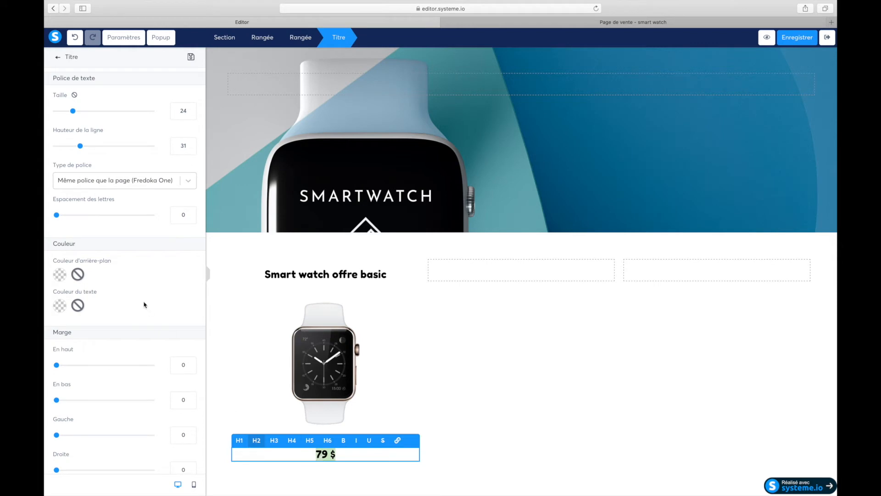
{"action": "scroll", "coordinate": [144, 304], "scroll_direction": "down", "scroll_amount": 5}
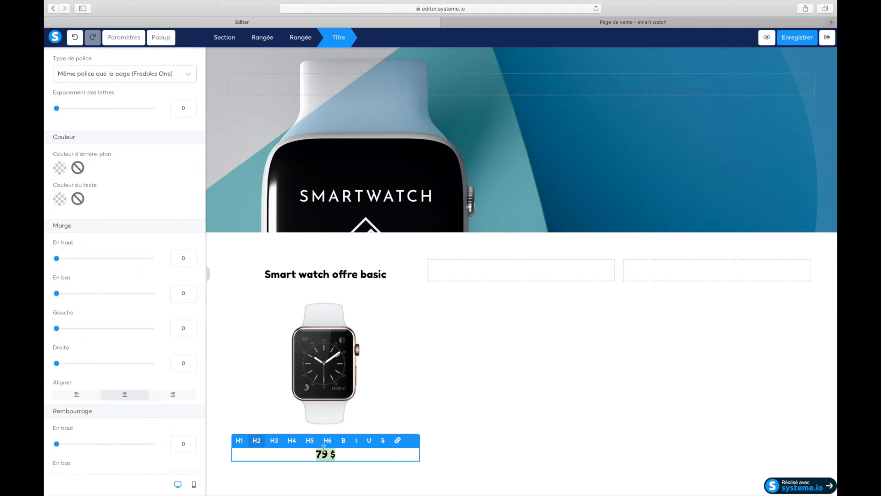
{"action": "left_click", "coordinate": [59, 200]}
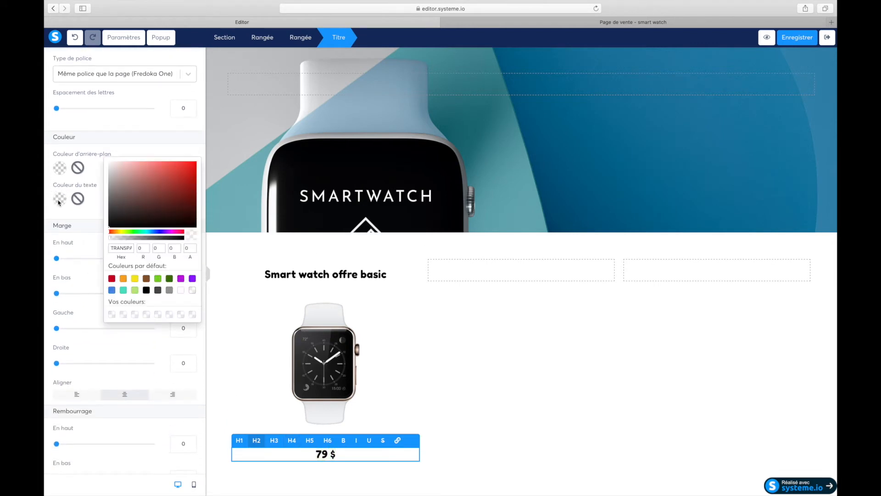
{"action": "left_click", "coordinate": [158, 279]}
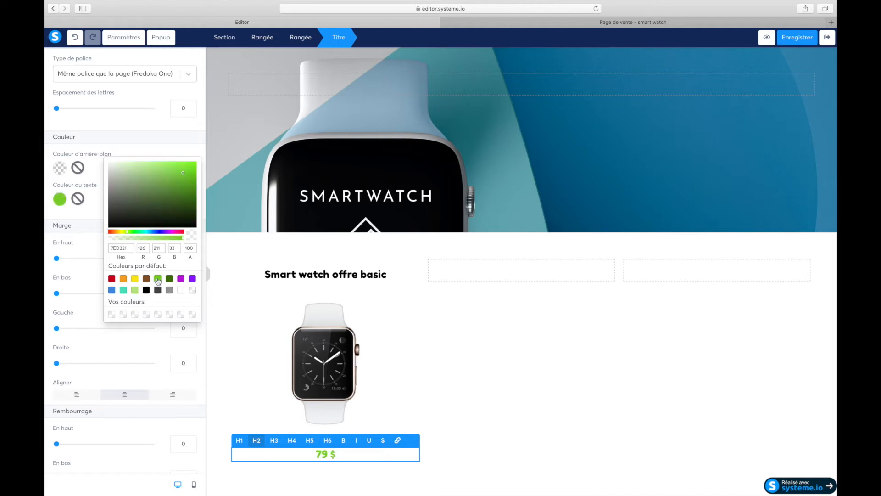
{"action": "left_click", "coordinate": [158, 211]}
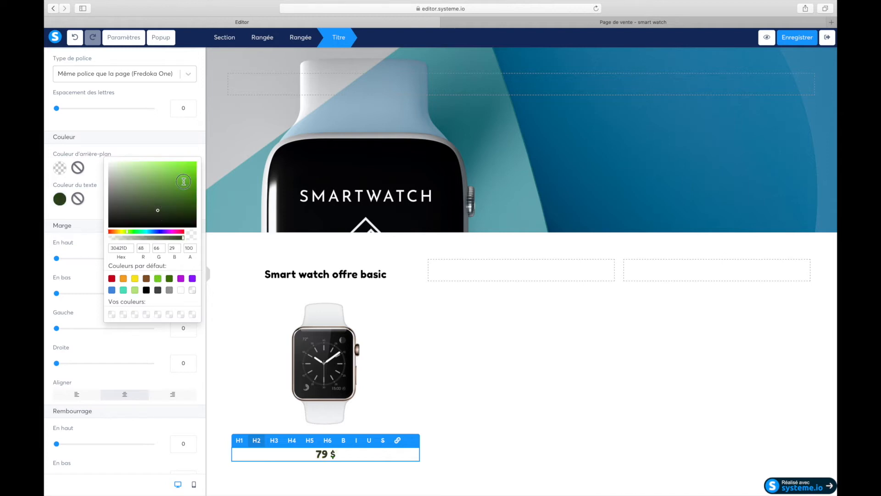
{"action": "left_click_drag", "start_coordinate": [186, 167], "coordinate": [185, 183]}
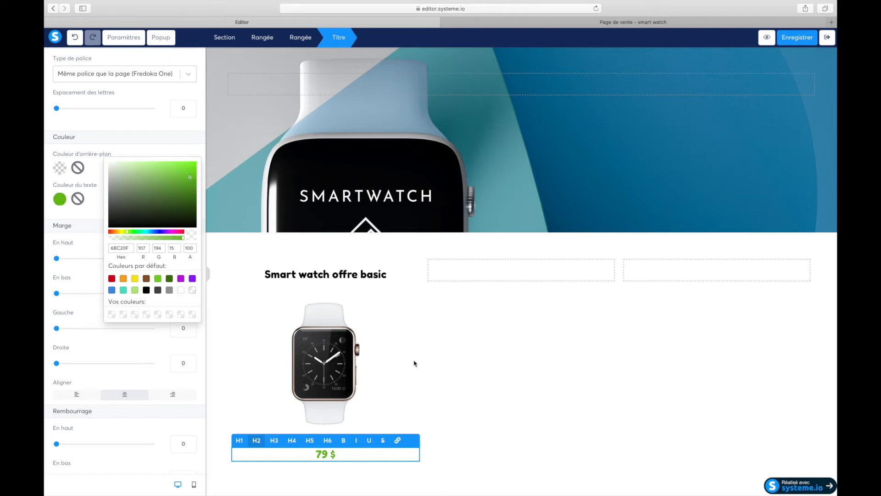
{"action": "left_click", "coordinate": [517, 383]}
{"action": "left_click", "coordinate": [517, 382]}
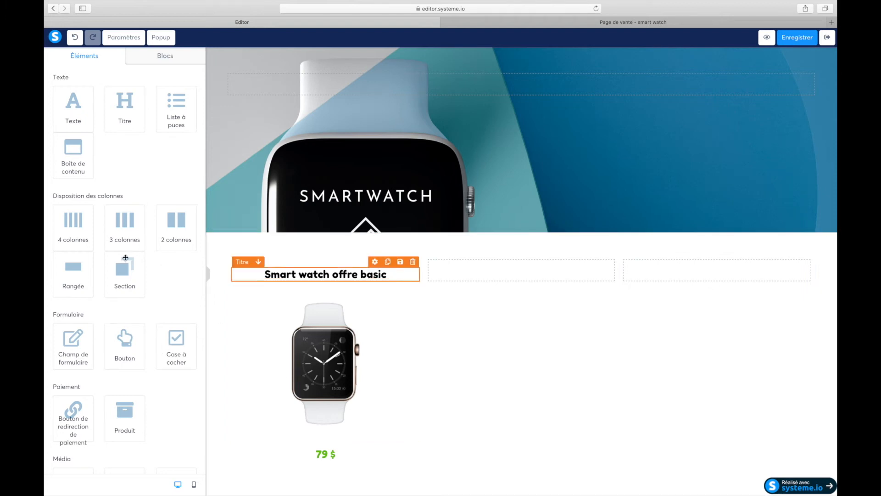
- Insert a horizontal line between the watch image and the price, and open the line's settings
{"action": "scroll", "coordinate": [124, 257], "scroll_direction": "down", "scroll_amount": 3}
{"action": "scroll", "coordinate": [125, 258], "scroll_direction": "down", "scroll_amount": 5}
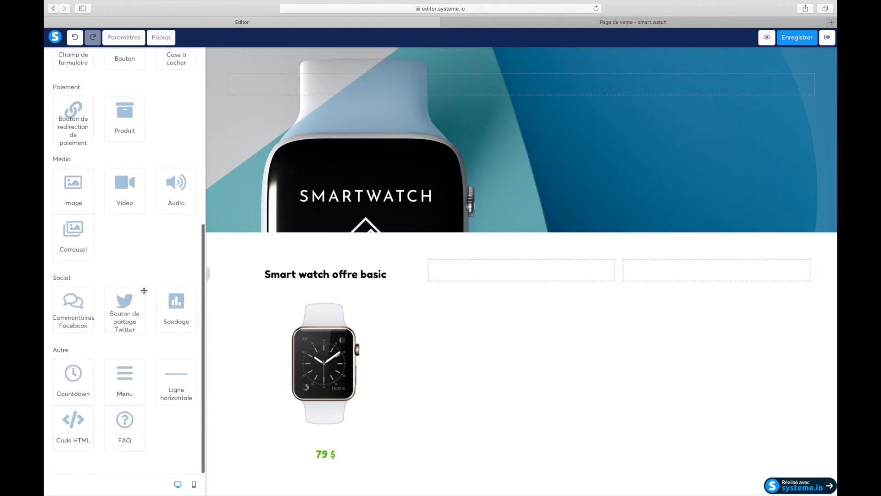
{"action": "left_click_drag", "start_coordinate": [166, 372], "coordinate": [317, 455]}
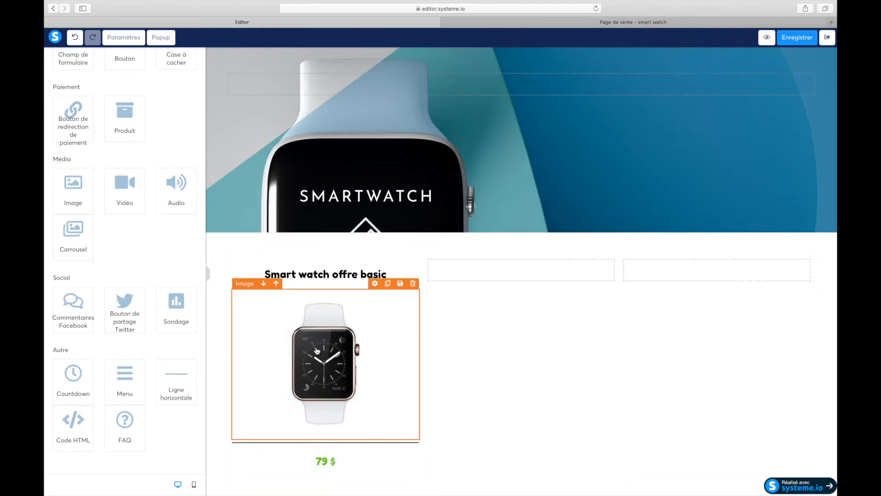
{"action": "left_click", "coordinate": [341, 446]}
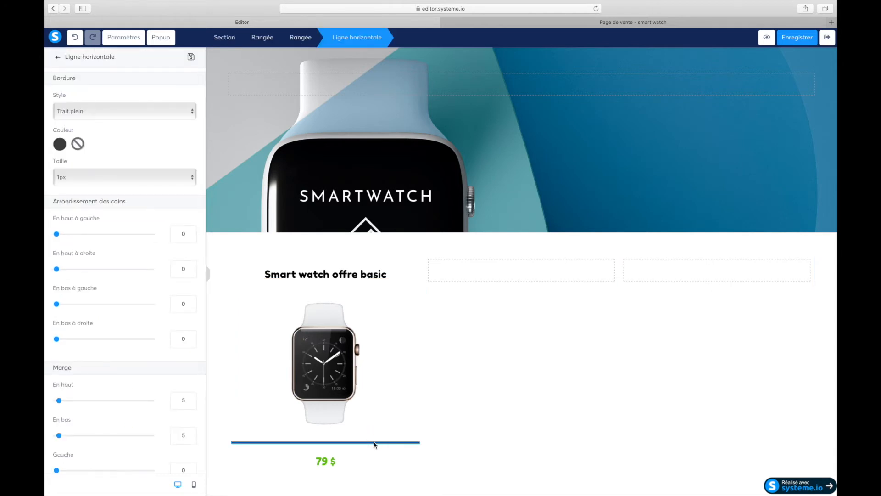
- Set the left and right margins of the horizontal line under the first watch to 90, keeping its thickness at 1px
{"action": "scroll", "coordinate": [132, 324], "scroll_direction": "down", "scroll_amount": 3}
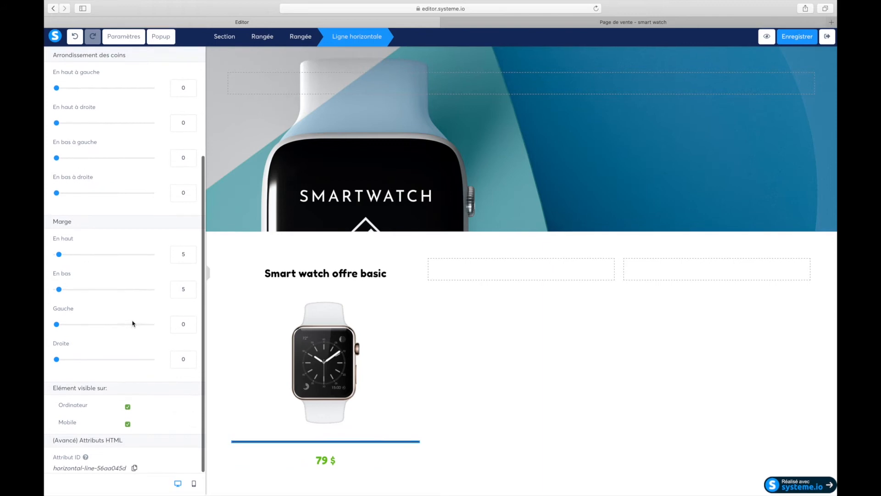
{"action": "left_click_drag", "start_coordinate": [65, 352], "coordinate": [103, 385]}
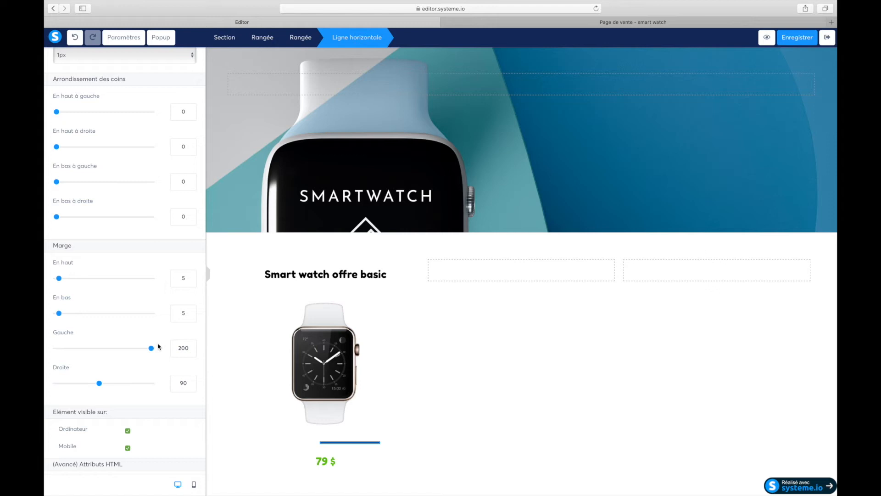
{"action": "left_click_drag", "start_coordinate": [150, 350], "coordinate": [104, 350]}
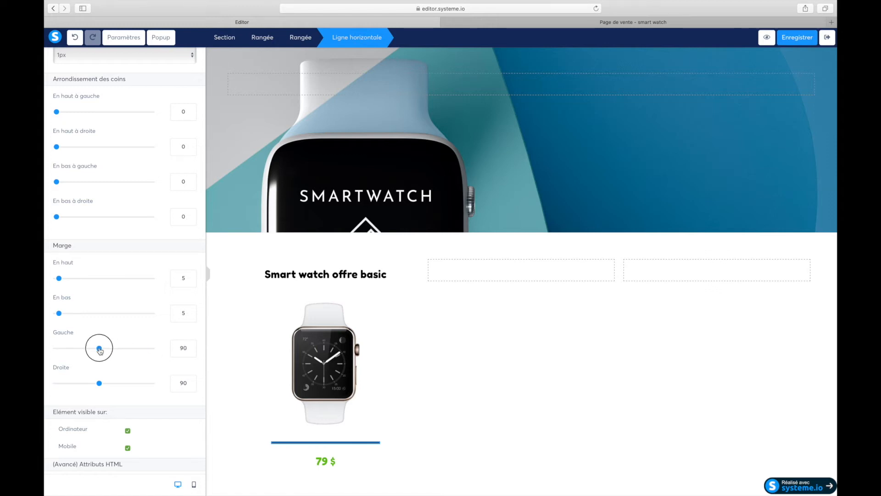
{"action": "scroll", "coordinate": [137, 370], "scroll_direction": "down", "scroll_amount": 1}
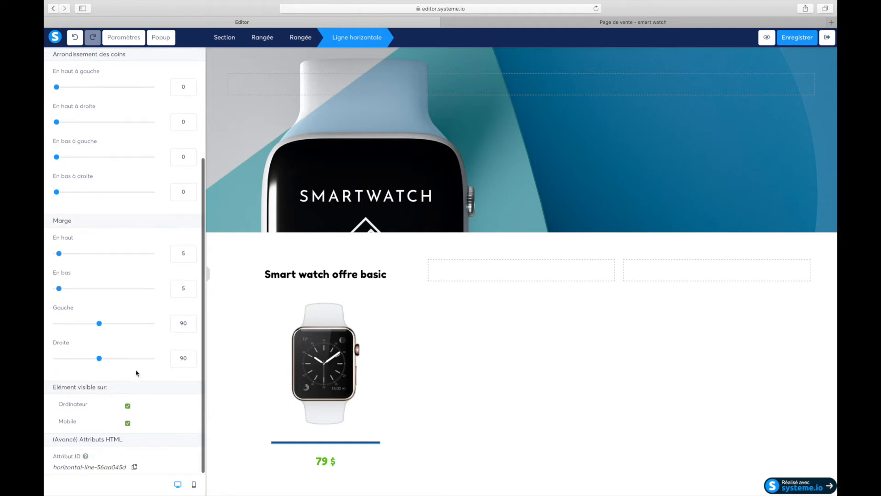
{"action": "scroll", "coordinate": [136, 372], "scroll_direction": "up", "scroll_amount": 6}
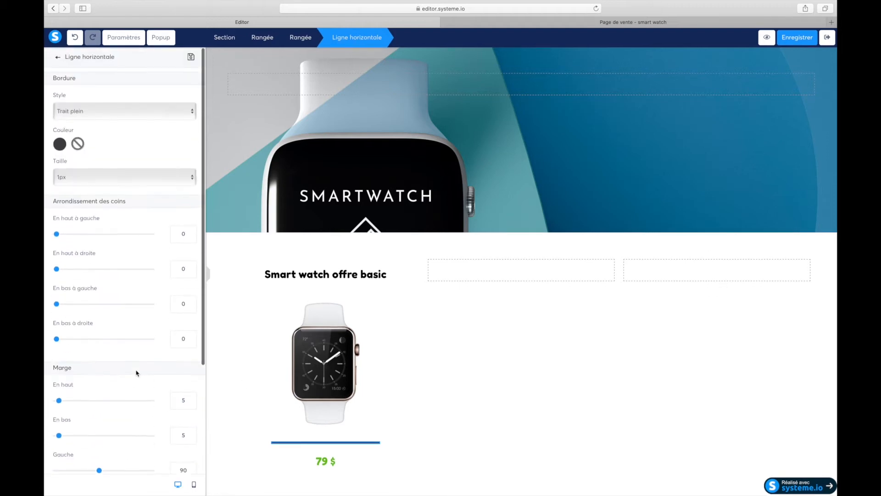
{"action": "left_click", "coordinate": [120, 180]}
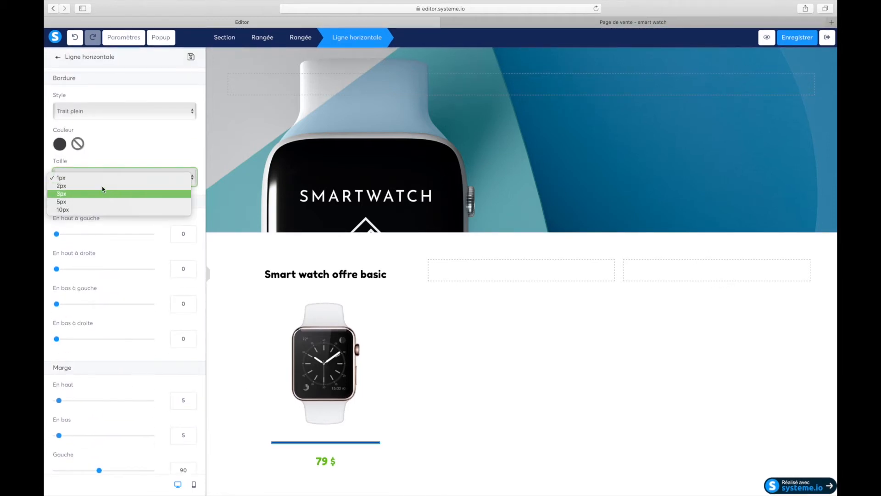
{"action": "left_click", "coordinate": [115, 163]}
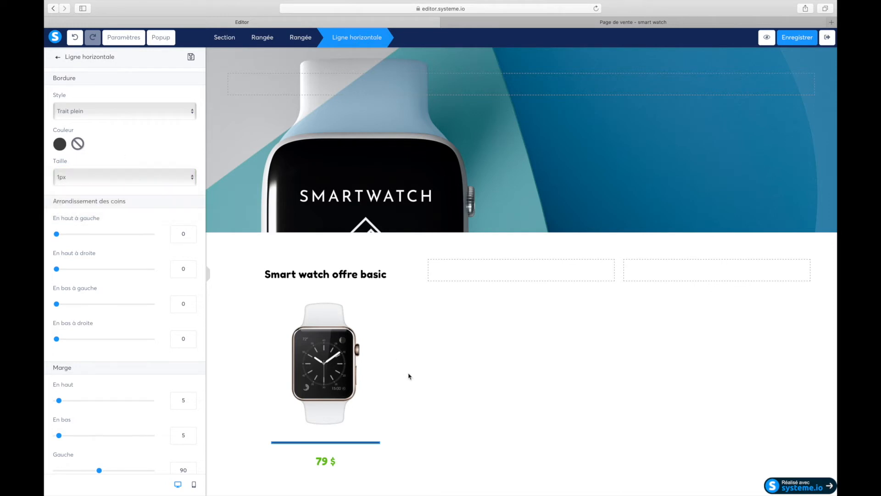
{"action": "left_click", "coordinate": [450, 386]}
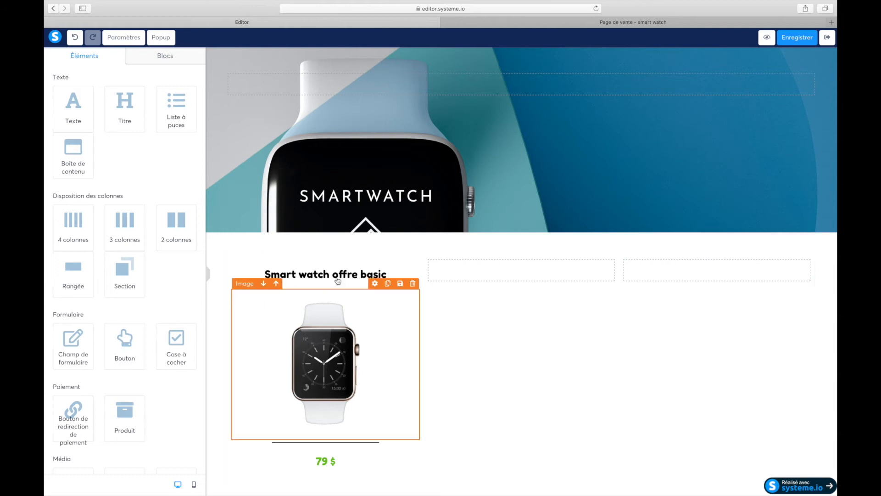
- Duplicate the "Smart watch offre basic" title and place copies in the second and third columns
{"action": "left_click", "coordinate": [362, 279]}
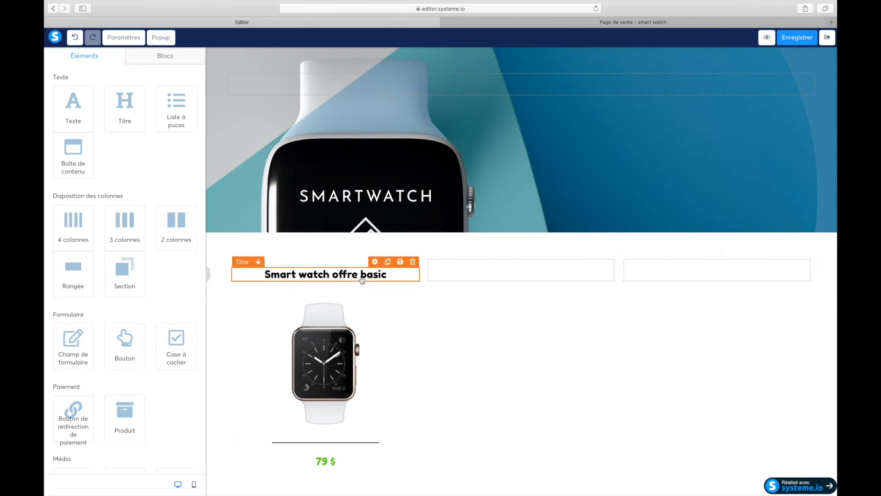
{"action": "left_click", "coordinate": [388, 262]}
{"action": "left_click_drag", "start_coordinate": [305, 308], "coordinate": [472, 278]}
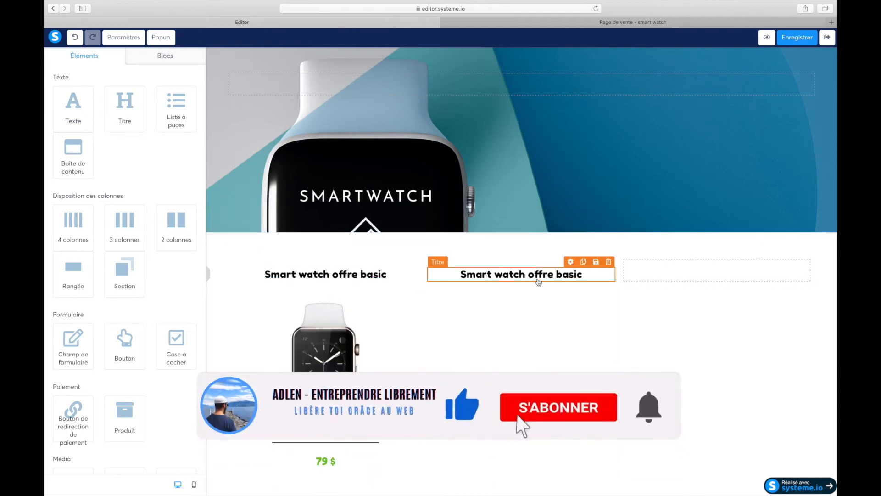
{"action": "left_click", "coordinate": [583, 262]}
{"action": "left_click_drag", "start_coordinate": [504, 310], "coordinate": [679, 278]}
- Duplicate the first column's watch image and place copies below the titles of the second and third columns
{"action": "left_click", "coordinate": [388, 283]}
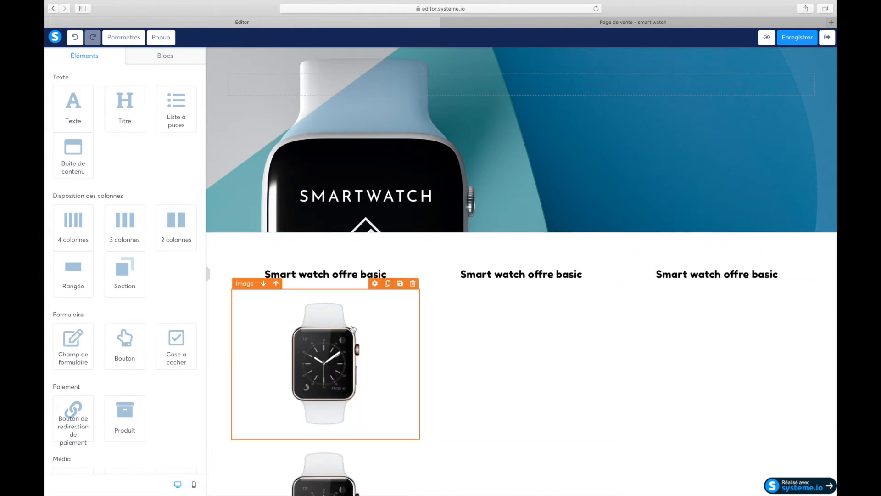
{"action": "scroll", "coordinate": [348, 349], "scroll_direction": "down", "scroll_amount": 3}
{"action": "left_click_drag", "start_coordinate": [319, 409], "coordinate": [536, 187]}
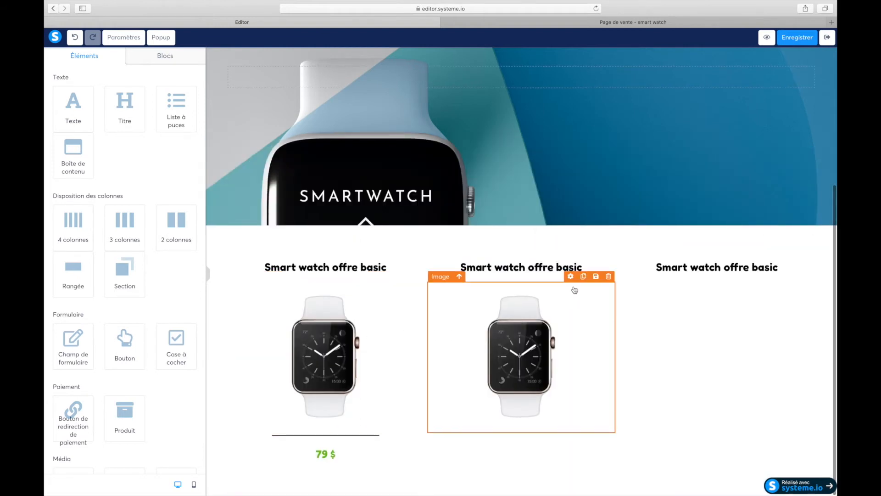
{"action": "left_click", "coordinate": [584, 275]}
{"action": "scroll", "coordinate": [521, 347], "scroll_direction": "down", "scroll_amount": 3}
{"action": "left_click_drag", "start_coordinate": [521, 348], "coordinate": [715, 162]}
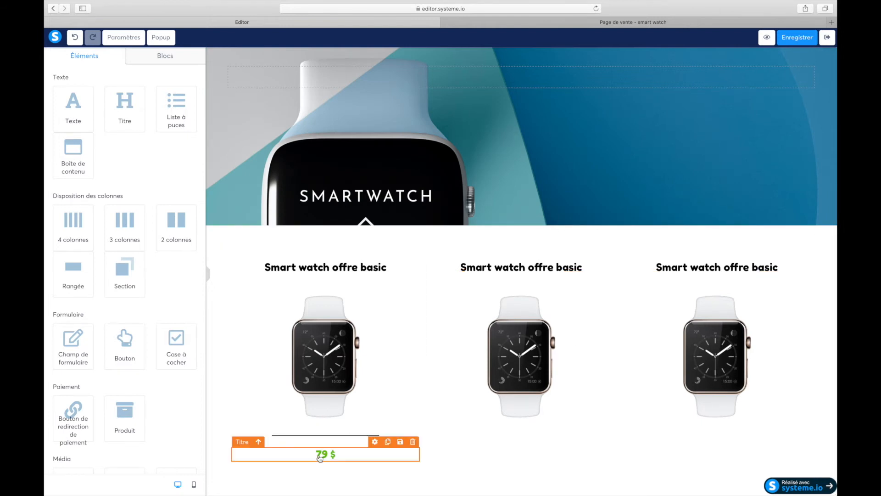
- Duplicate the green "79 $" price and place copies below the watch images in the second and third columns
{"action": "left_click", "coordinate": [388, 442]}
{"action": "scroll", "coordinate": [344, 454], "scroll_direction": "down", "scroll_amount": 1}
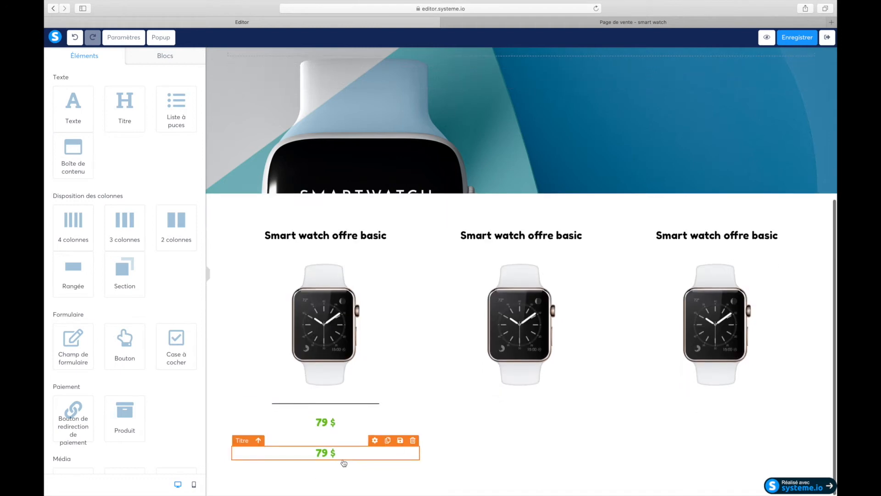
{"action": "left_click_drag", "start_coordinate": [324, 456], "coordinate": [543, 388]}
{"action": "left_click", "coordinate": [583, 435]}
{"action": "scroll", "coordinate": [527, 419], "scroll_direction": "down", "scroll_amount": 1}
{"action": "left_click_drag", "start_coordinate": [528, 423], "coordinate": [717, 428]}
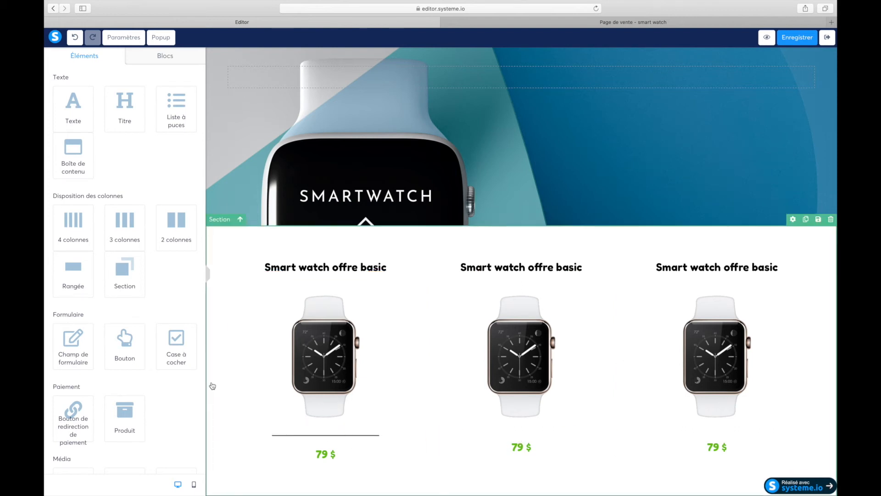
- Insert a horizontal line between the watch image and the price in both the second and third columns
{"action": "scroll", "coordinate": [171, 397], "scroll_direction": "down", "scroll_amount": 3}
{"action": "scroll", "coordinate": [171, 397], "scroll_direction": "down", "scroll_amount": 10}
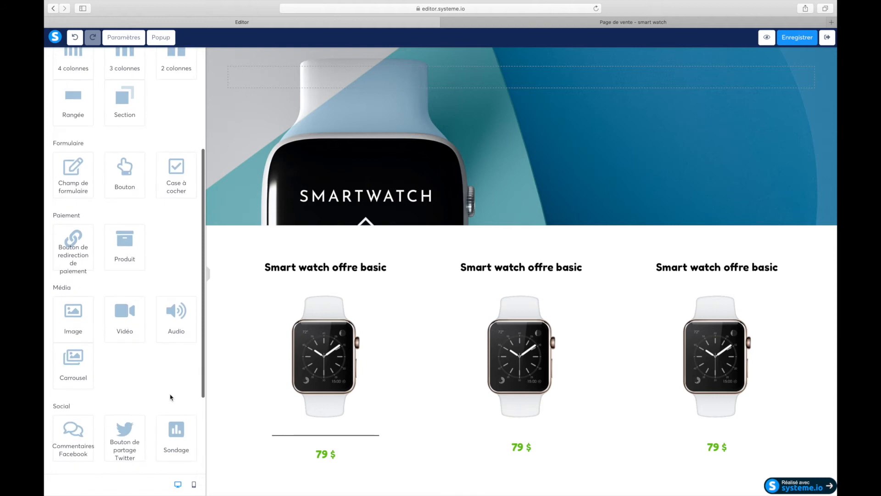
{"action": "left_click_drag", "start_coordinate": [175, 376], "coordinate": [527, 432]}
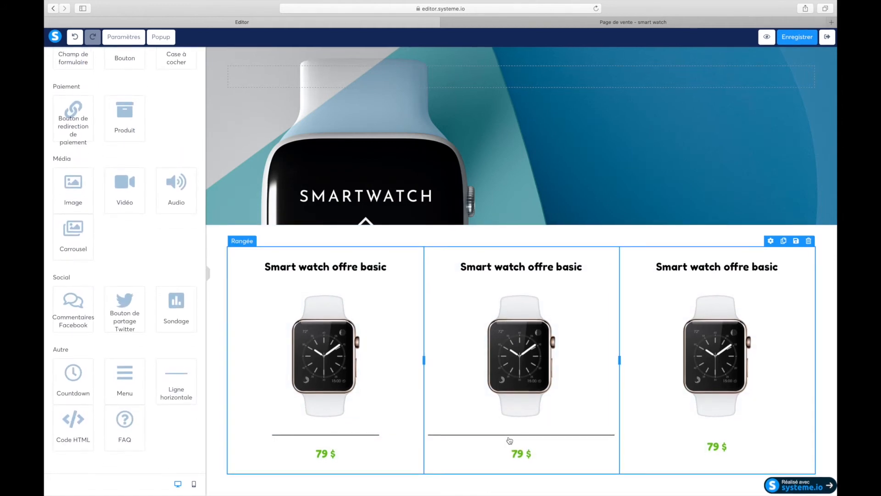
{"action": "left_click_drag", "start_coordinate": [174, 375], "coordinate": [703, 432]}
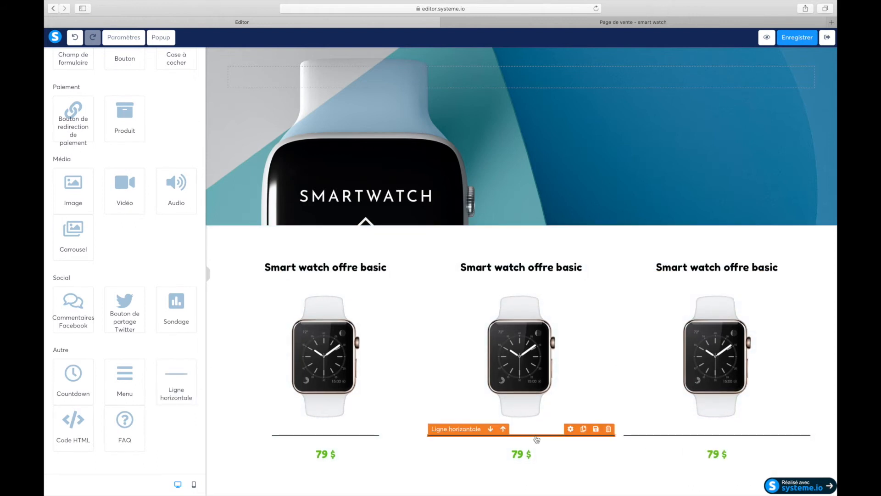
- Set the second column's horizontal line margins to 90 on the left and 91 on the right
{"action": "left_click", "coordinate": [571, 438]}
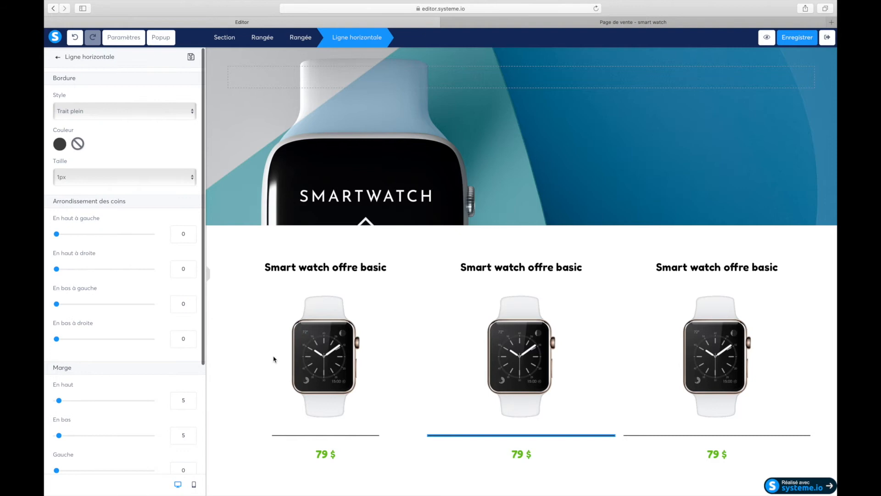
{"action": "scroll", "coordinate": [135, 371], "scroll_direction": "down", "scroll_amount": 2}
{"action": "scroll", "coordinate": [135, 370], "scroll_direction": "down", "scroll_amount": 2}
{"action": "left_click_drag", "start_coordinate": [57, 329], "coordinate": [103, 334]}
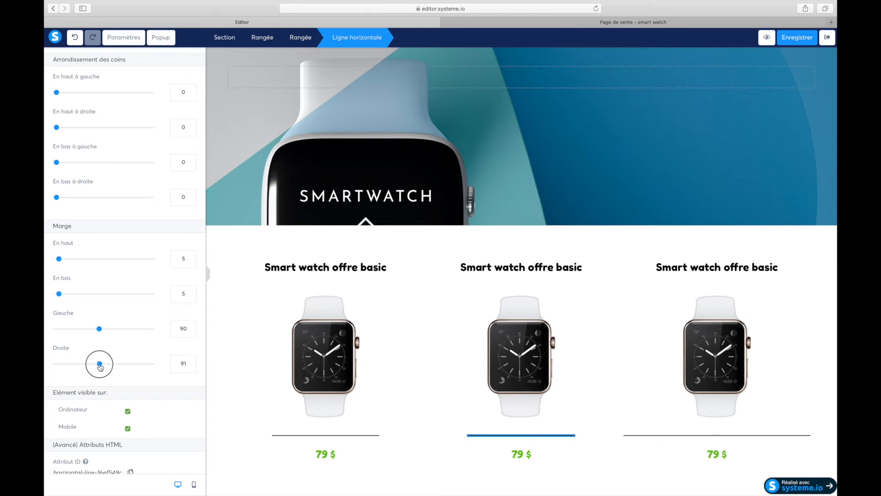
{"action": "scroll", "coordinate": [78, 173], "scroll_direction": "up", "scroll_amount": 5}
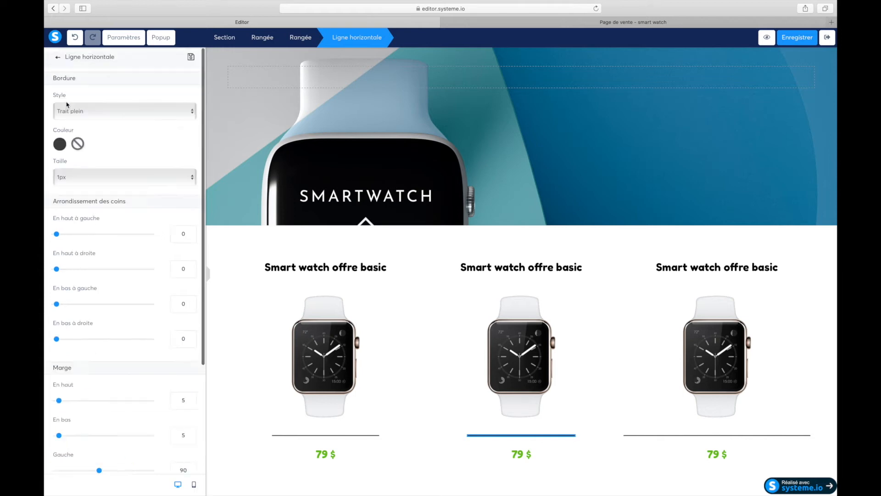
{"action": "left_click", "coordinate": [57, 63]}
- Set the third column's horizontal line margins to 90 on the left and 89 on the right, and save the page
{"action": "scroll", "coordinate": [114, 221], "scroll_direction": "down", "scroll_amount": 3}
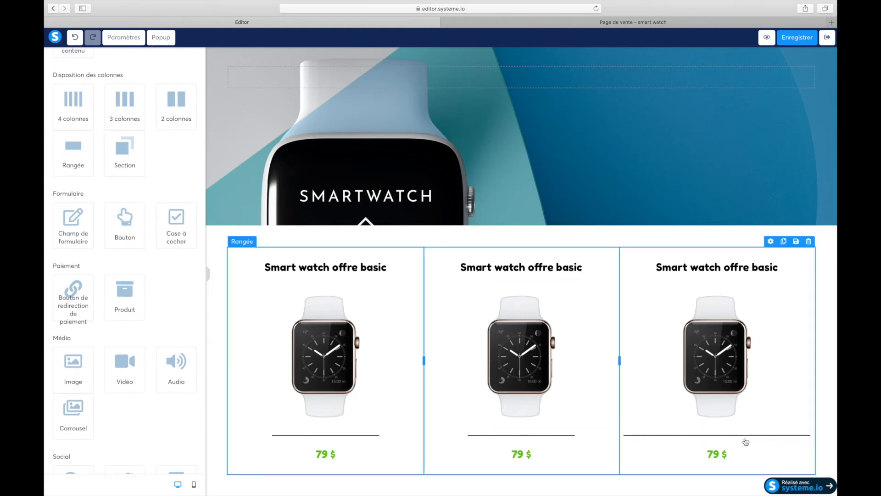
{"action": "left_click", "coordinate": [766, 436]}
{"action": "scroll", "coordinate": [118, 331], "scroll_direction": "down", "scroll_amount": 2}
{"action": "scroll", "coordinate": [112, 328], "scroll_direction": "down", "scroll_amount": 2}
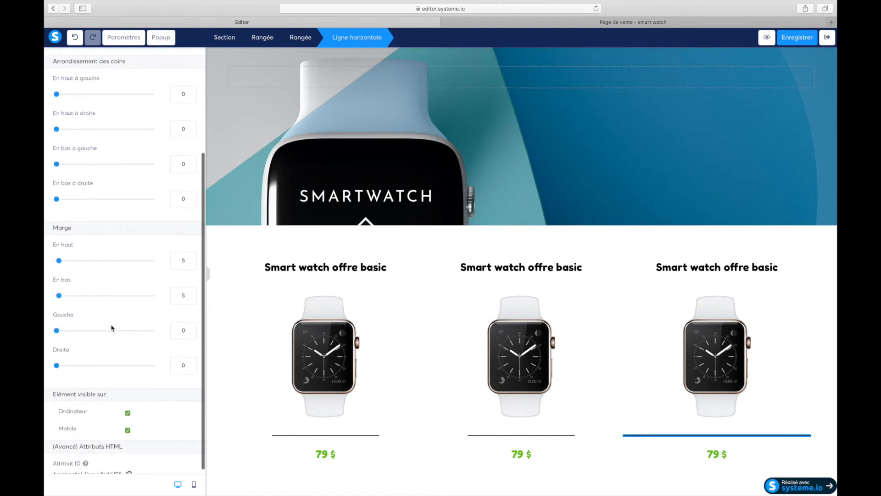
{"action": "left_click_drag", "start_coordinate": [57, 332], "coordinate": [87, 334]}
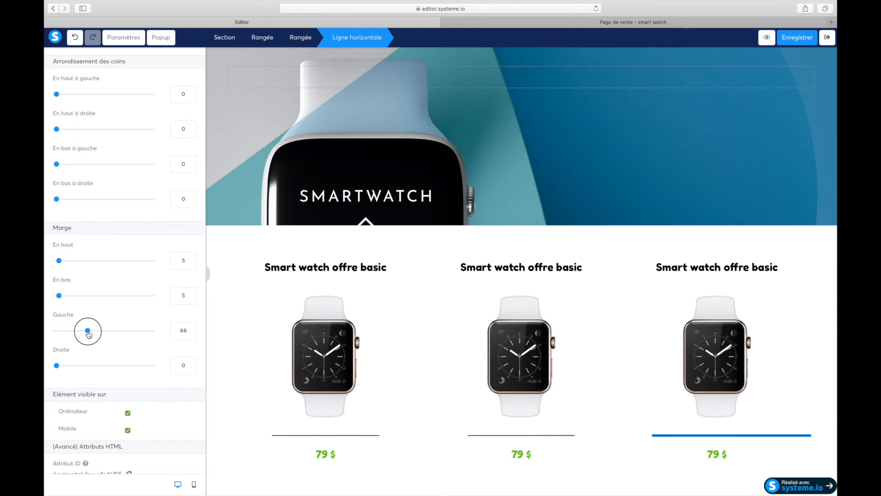
{"action": "left_click_drag", "start_coordinate": [95, 333], "coordinate": [100, 334]}
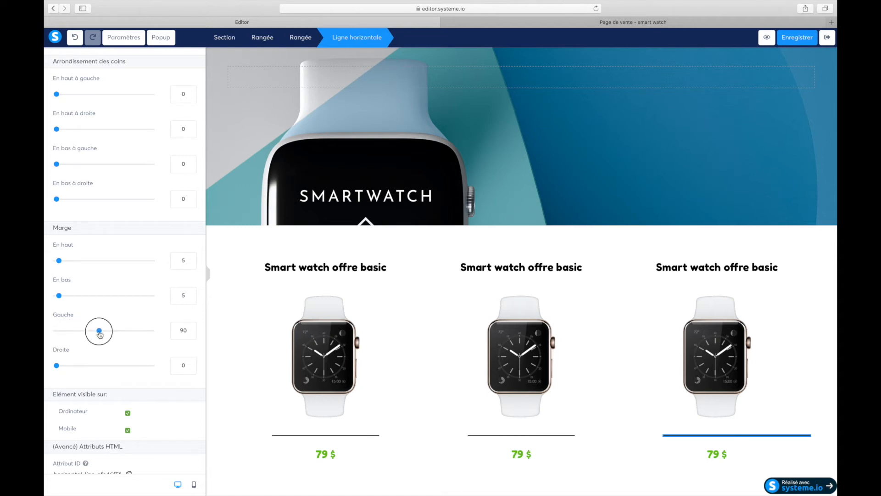
{"action": "left_click", "coordinate": [99, 366]}
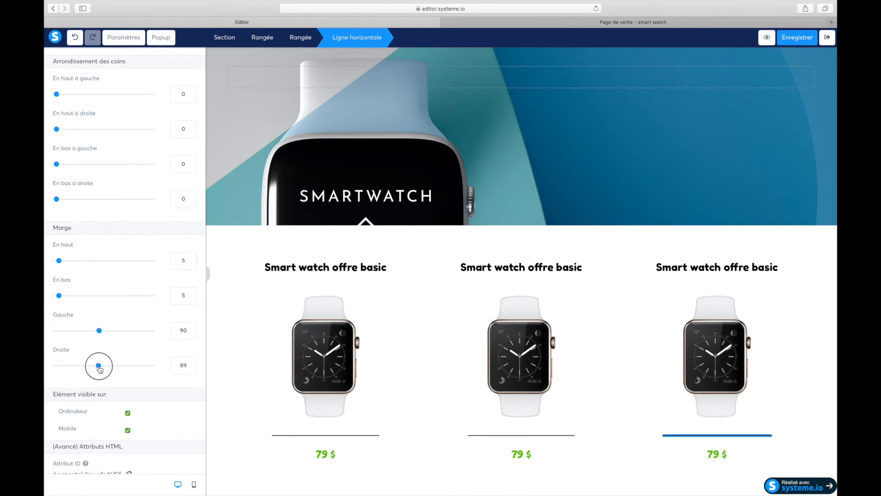
{"action": "left_click", "coordinate": [576, 355]}
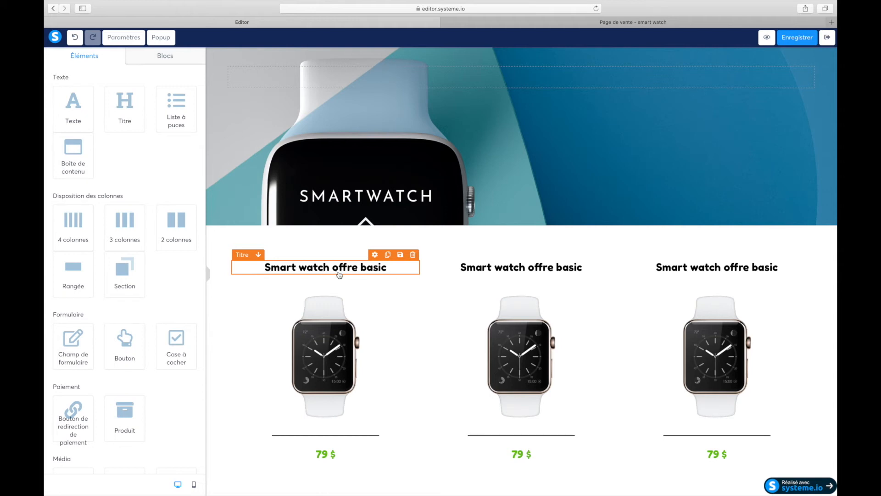
{"action": "left_click", "coordinate": [802, 39]}
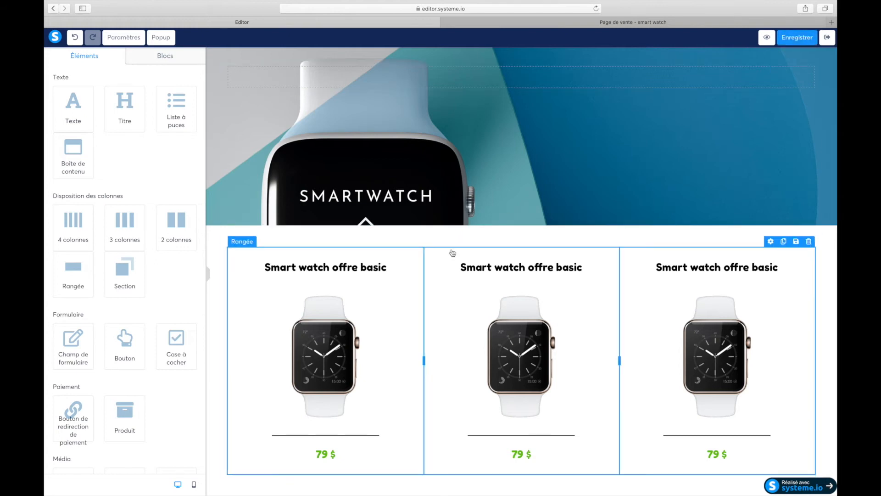
- Review the page from the header to the three offer columns, and look through the available page elements
{"action": "scroll", "coordinate": [452, 253], "scroll_direction": "up", "scroll_amount": 5}
{"action": "scroll", "coordinate": [452, 253], "scroll_direction": "down", "scroll_amount": 5}
{"action": "scroll", "coordinate": [452, 253], "scroll_direction": "up", "scroll_amount": 1}
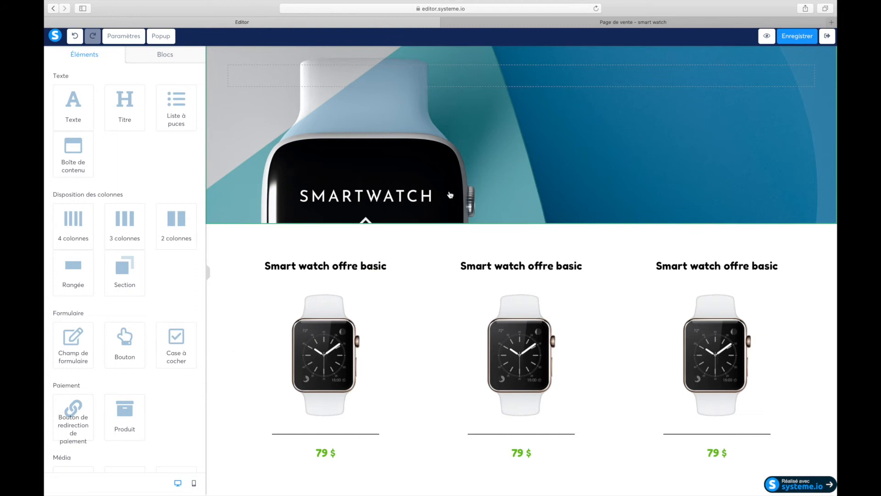
{"action": "scroll", "coordinate": [450, 195], "scroll_direction": "up", "scroll_amount": 5}
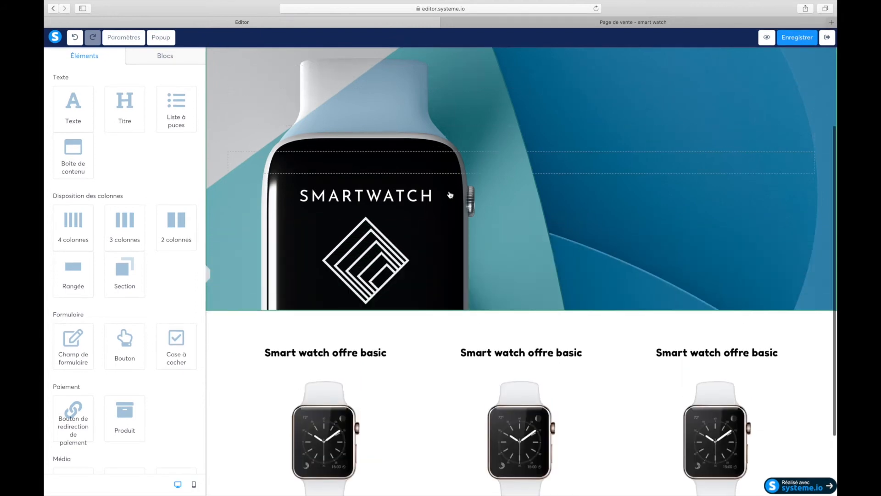
{"action": "scroll", "coordinate": [450, 195], "scroll_direction": "down", "scroll_amount": 5}
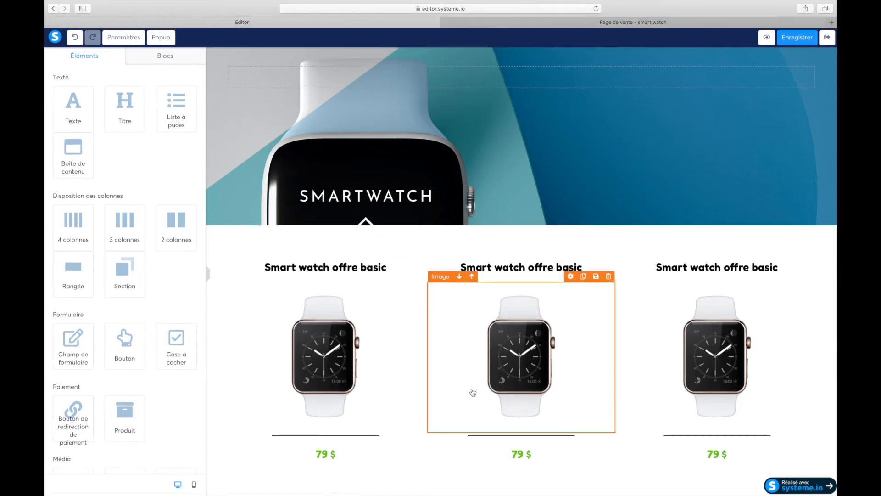
{"action": "scroll", "coordinate": [454, 241], "scroll_direction": "up", "scroll_amount": 5}
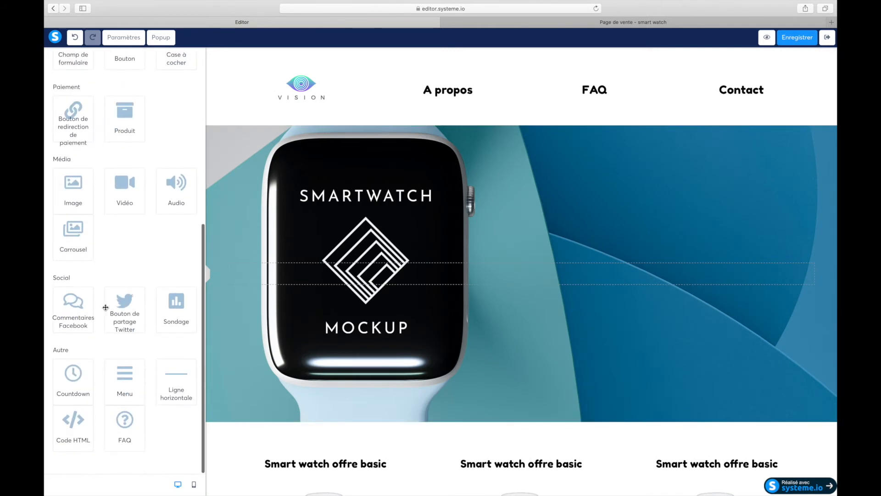
{"action": "scroll", "coordinate": [165, 232], "scroll_direction": "up", "scroll_amount": 10}
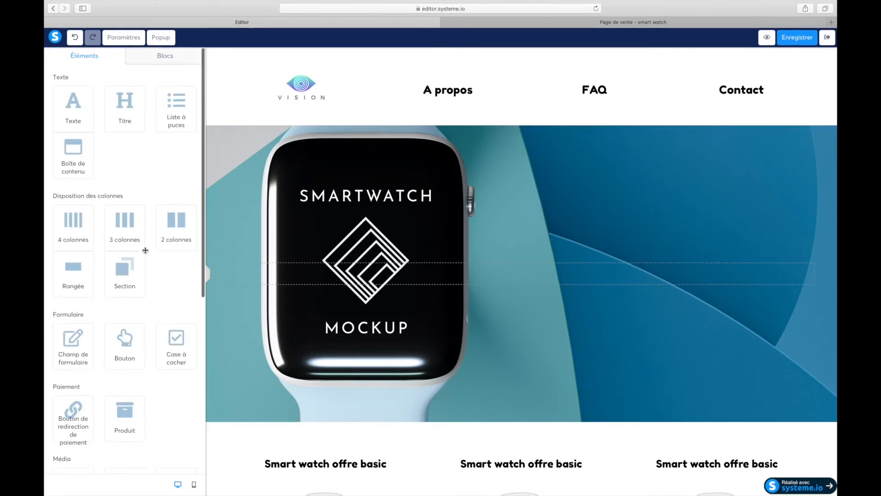
{"action": "scroll", "coordinate": [133, 270], "scroll_direction": "down", "scroll_amount": 10}
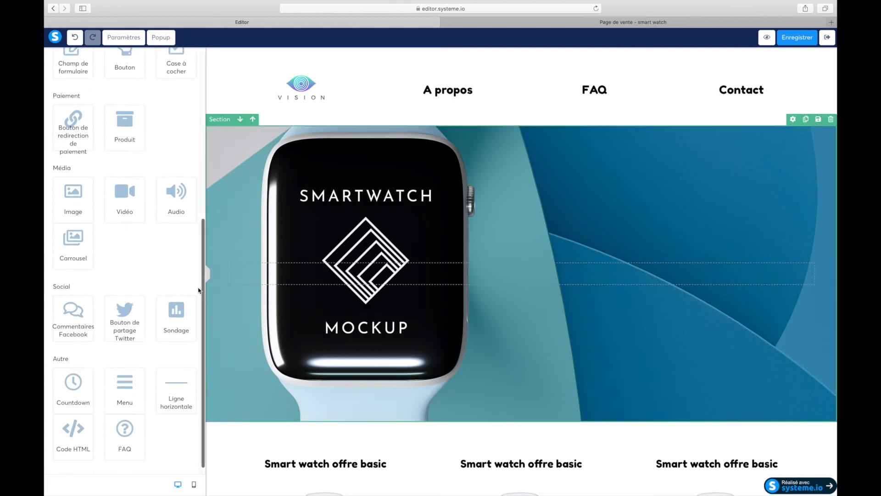
{"action": "scroll", "coordinate": [286, 260], "scroll_direction": "down", "scroll_amount": 5}
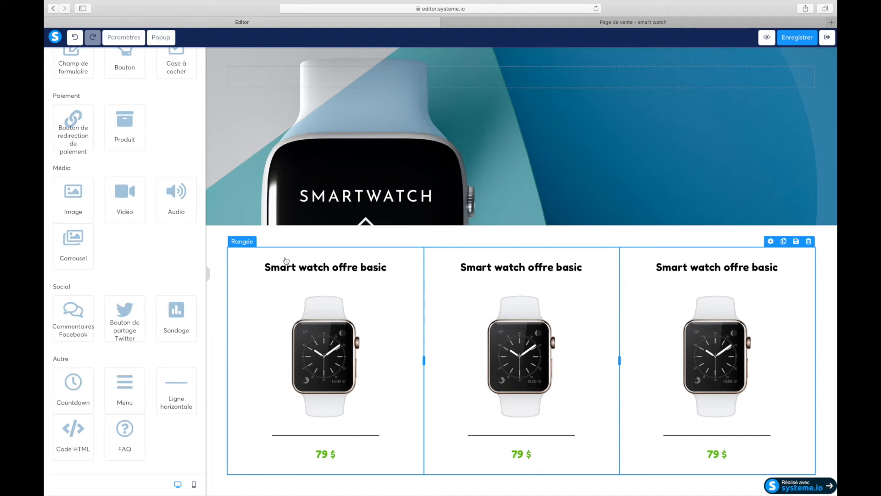
- Add an empty section below the row of three watch offers
{"action": "left_click", "coordinate": [361, 361]}
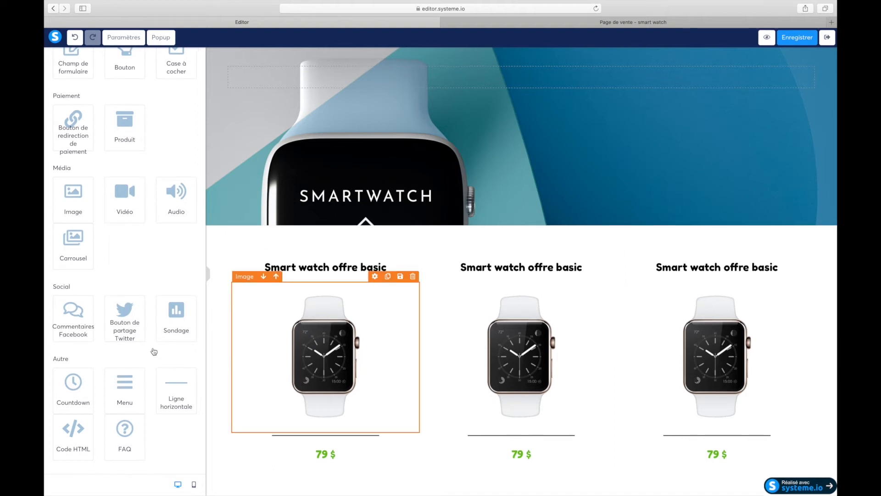
{"action": "scroll", "coordinate": [149, 343], "scroll_direction": "up", "scroll_amount": 5}
{"action": "left_click", "coordinate": [146, 204]}
{"action": "left_click_drag", "start_coordinate": [146, 204], "coordinate": [398, 468]}
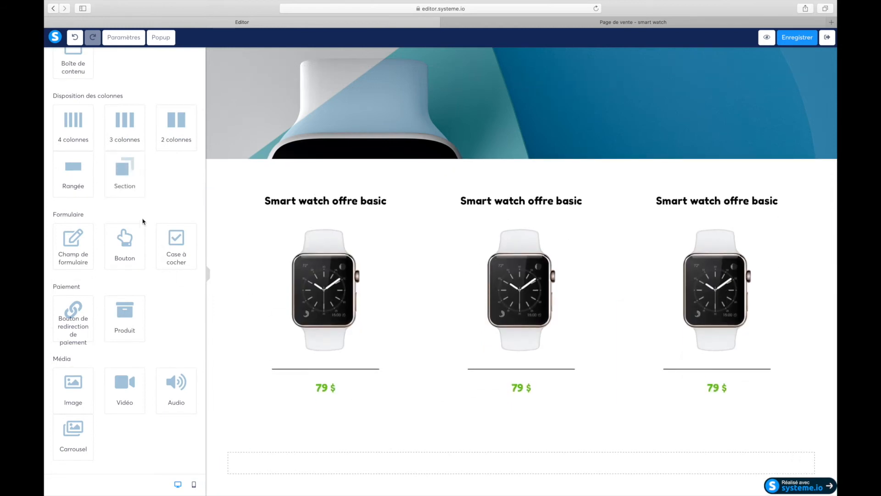
- Insert a text element in the new bottom section and replace its placeholder with "Tous droits réservés 2022 -"
{"action": "scroll", "coordinate": [129, 175], "scroll_direction": "up", "scroll_amount": 3}
{"action": "left_click_drag", "start_coordinate": [123, 102], "coordinate": [496, 465]}
{"action": "left_click", "coordinate": [497, 463]}
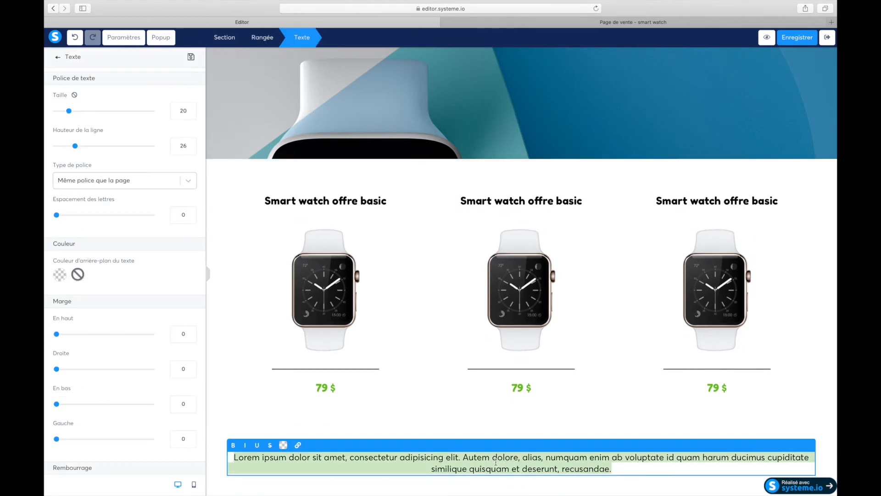
{"action": "type", "text": "Tous dr"}
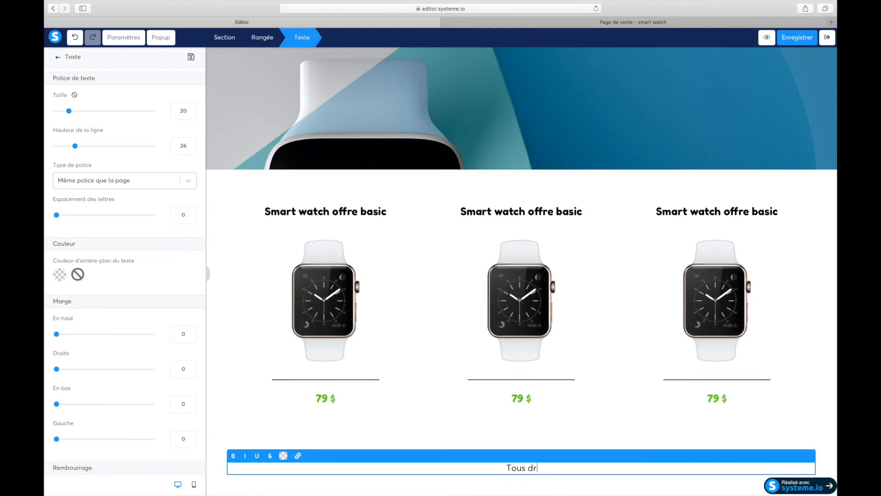
{"action": "type", "text": "oits réserv"}
{"action": "type", "text": "e"}
{"action": "type", "text": "s"}
{"action": "type", "text": " 2022"}
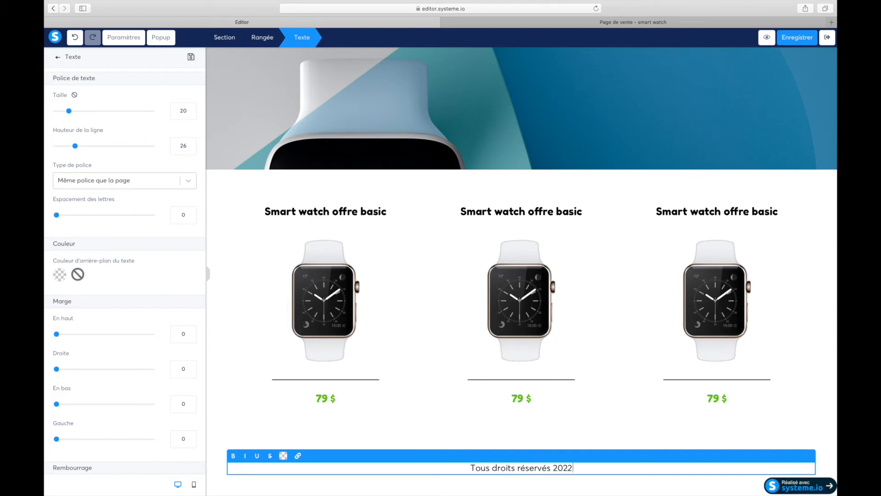
{"action": "type", "text": " -"}
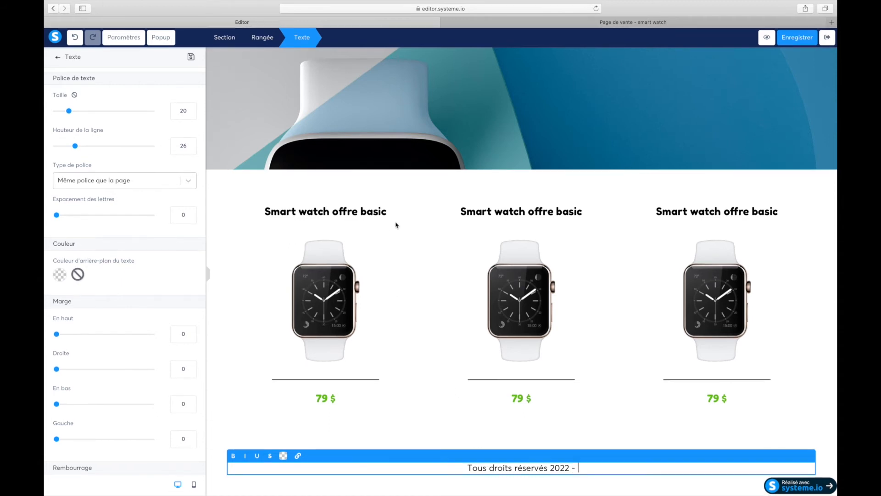
- Check the company name in the header logo and complete the footer copyright line with "Entreprise vision"
{"action": "left_click", "coordinate": [418, 220]}
{"action": "scroll", "coordinate": [418, 220], "scroll_direction": "up", "scroll_amount": 6}
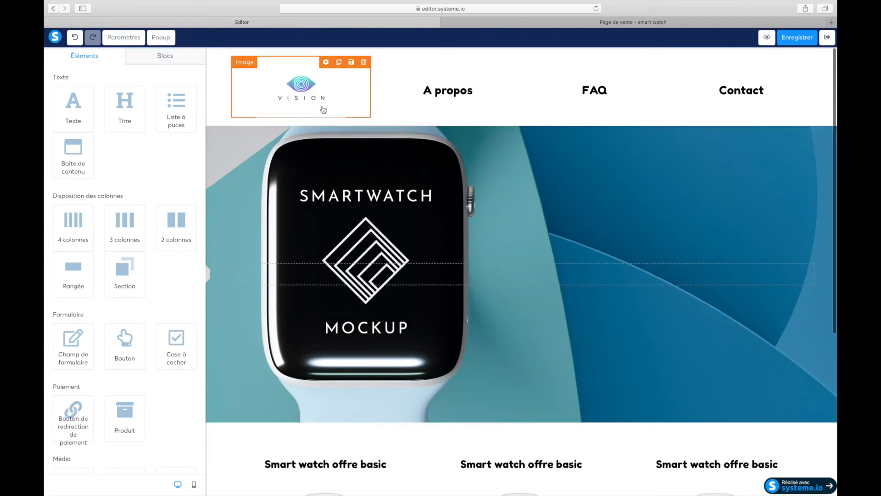
{"action": "scroll", "coordinate": [508, 312], "scroll_direction": "down", "scroll_amount": 6}
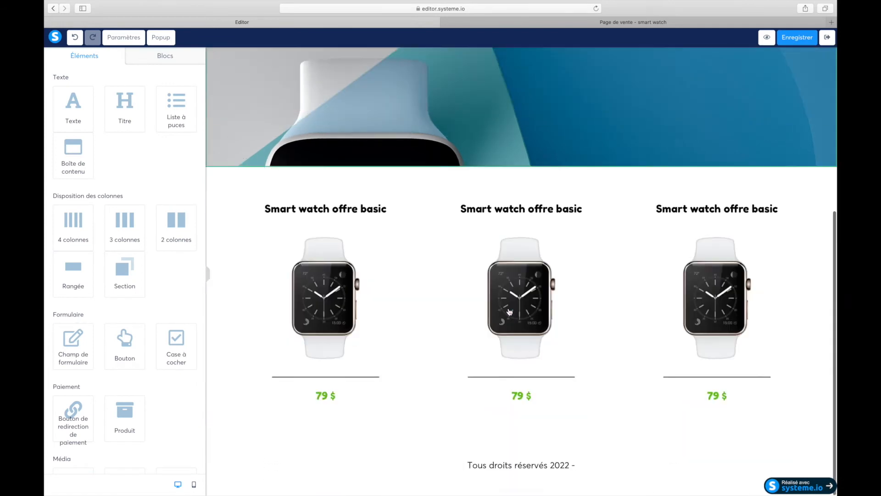
{"action": "left_click", "coordinate": [581, 469]}
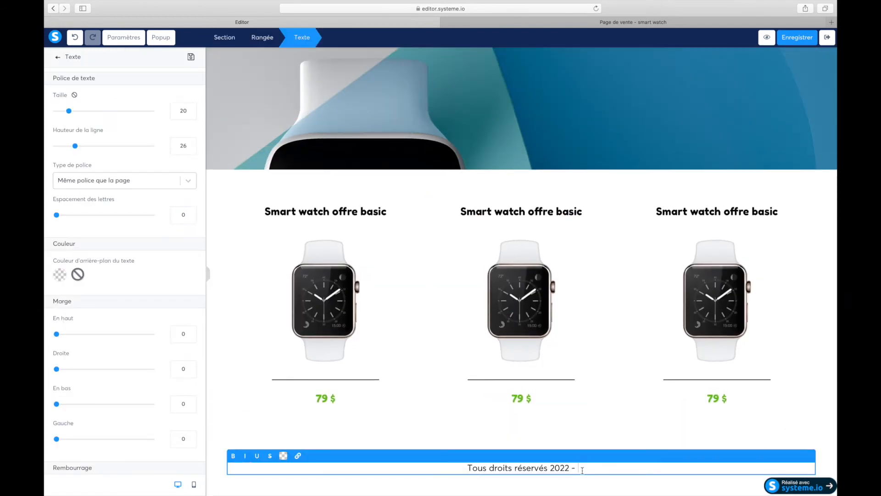
{"action": "type", "text": "Entrepri"}
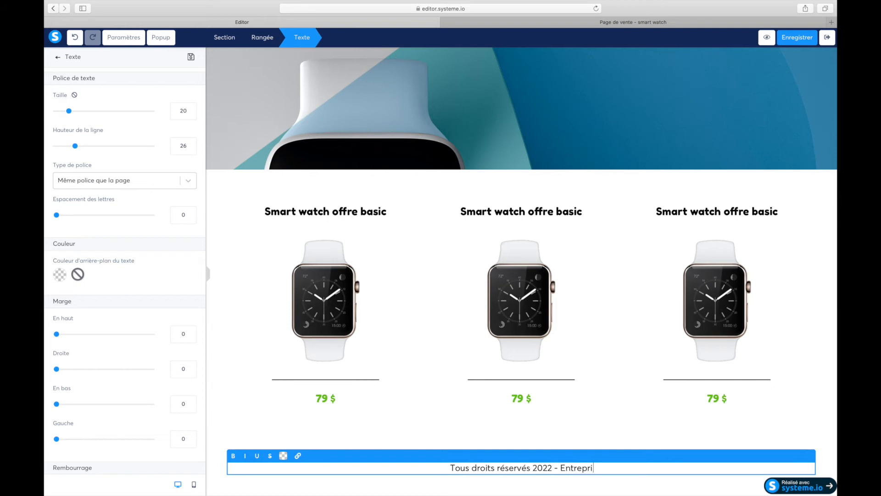
{"action": "type", "text": "se vision"}
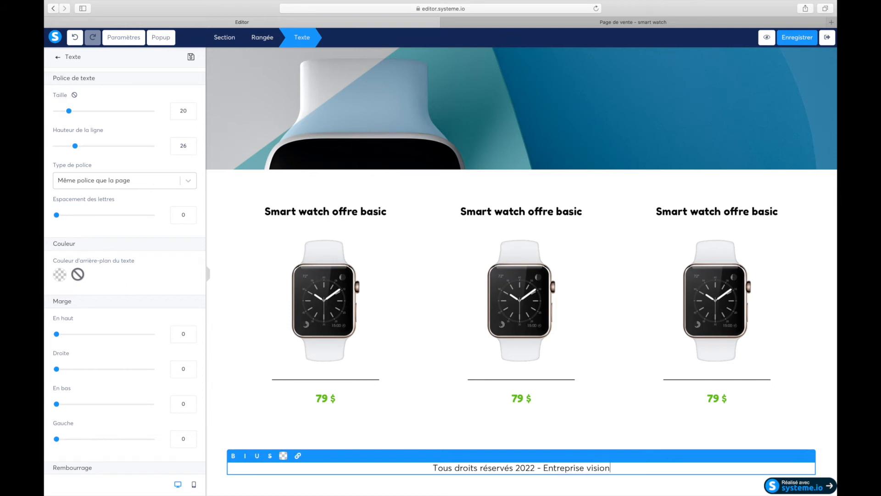
{"action": "left_click", "coordinate": [595, 442]}
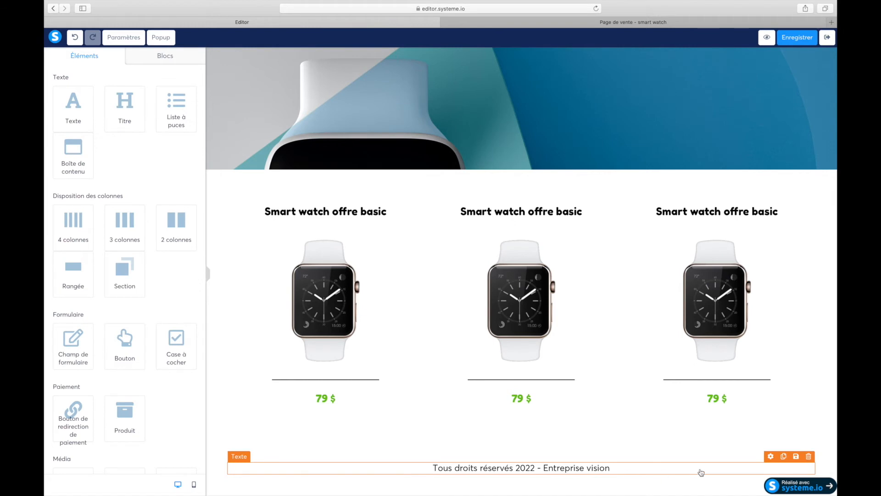
- Duplicate the footer copyright line and set the lower copy's font size to 13
{"action": "left_click", "coordinate": [784, 456]}
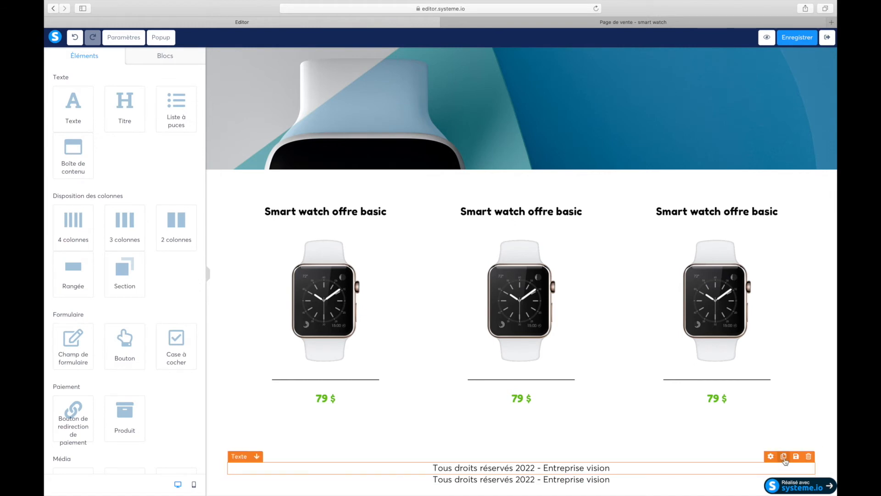
{"action": "triple_click", "coordinate": [529, 481]}
{"action": "left_click_drag", "start_coordinate": [70, 112], "coordinate": [63, 112]}
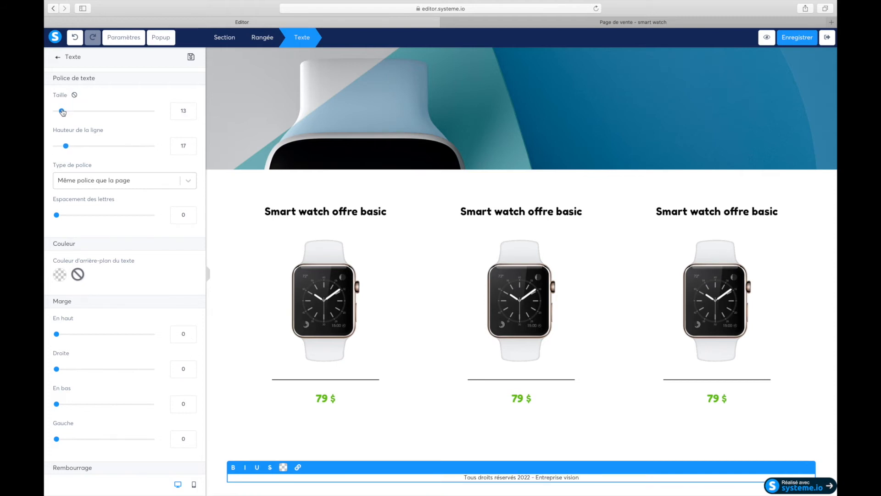
- Replace the lower footer line's text with "Conditions générales de ventes - Livraison et retour - Information de lentreprise"
{"action": "triple_click", "coordinate": [493, 478]}
{"action": "type", "text": "Conditions gén"}
{"action": "type", "text": "érales de"}
{"action": "type", "text": " ventes"}
{"action": "type", "text": " -"}
{"action": "type", "text": " Do"}
{"action": "key", "text": "BackSpace"}
{"action": "key", "text": "BackSpace"}
{"action": "type", "text": "Livr"}
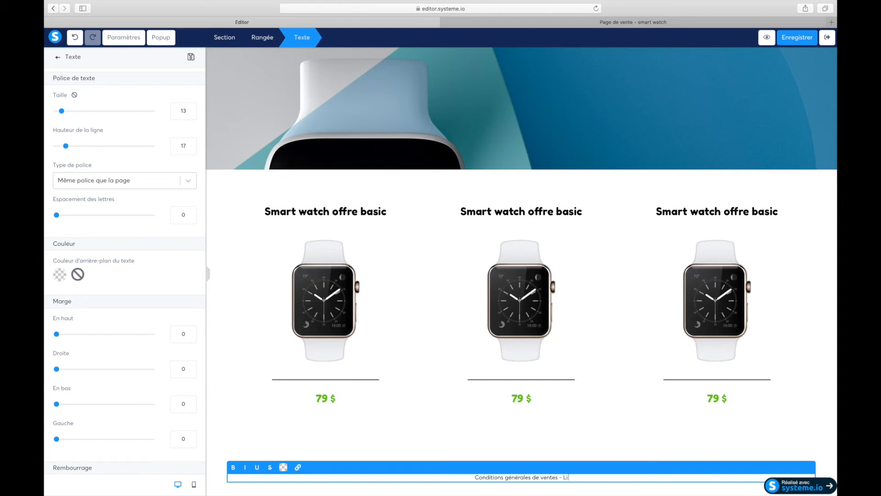
{"action": "type", "text": "aison et retour - Inform"}
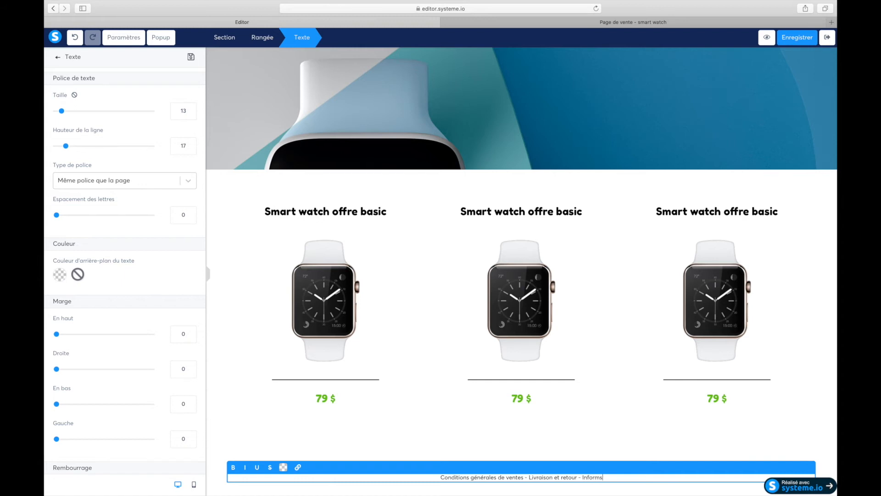
{"action": "type", "text": "ation"}
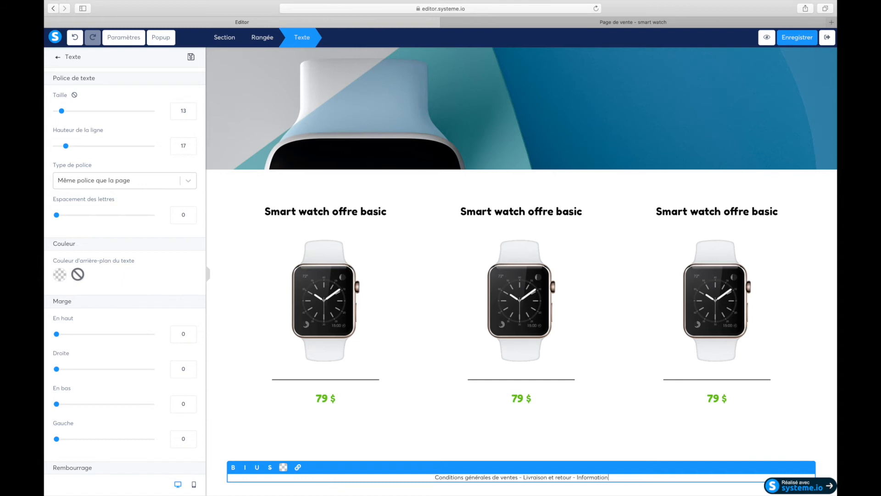
{"action": "type", "text": " de lentreprise"}
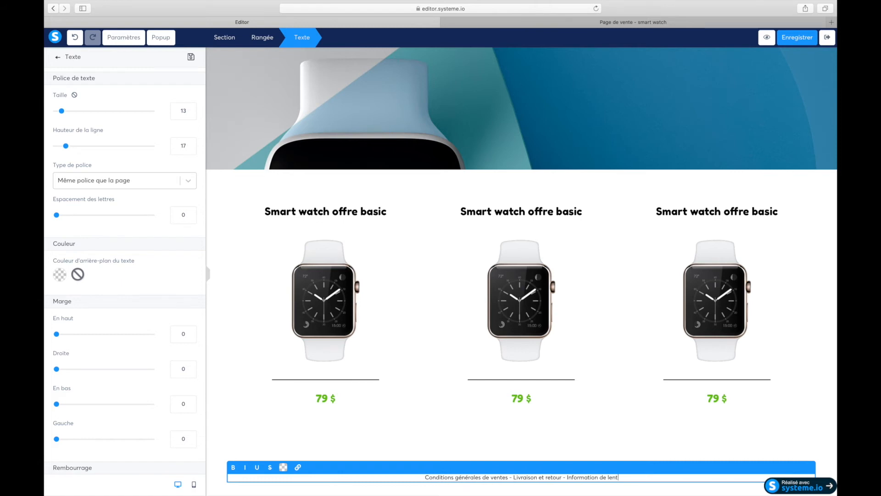
{"action": "left_click", "coordinate": [550, 433]}
{"action": "left_click", "coordinate": [478, 468]}
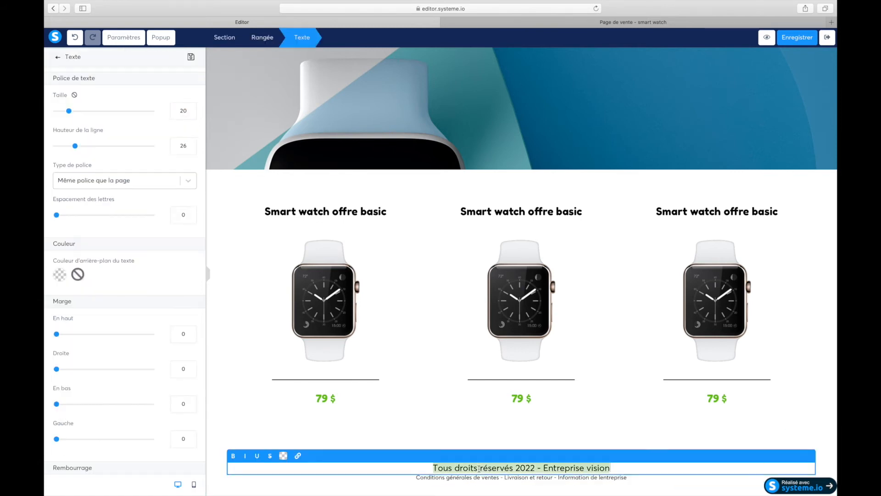
{"action": "scroll", "coordinate": [65, 276], "scroll_direction": "down", "scroll_amount": 10}
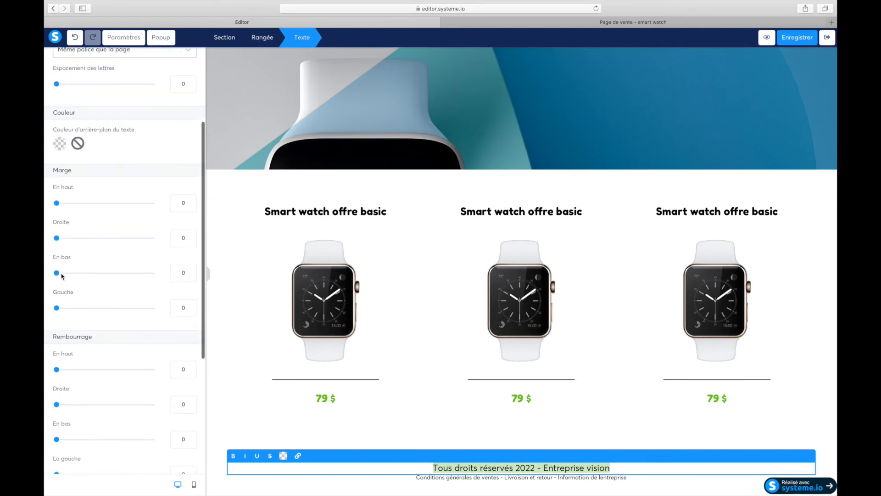
{"action": "scroll", "coordinate": [69, 256], "scroll_direction": "up", "scroll_amount": 10}
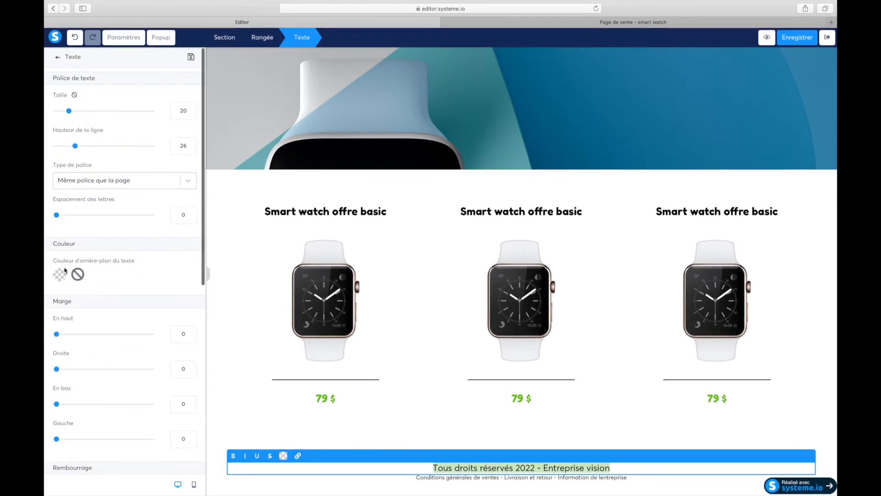
{"action": "left_click", "coordinate": [63, 277]}
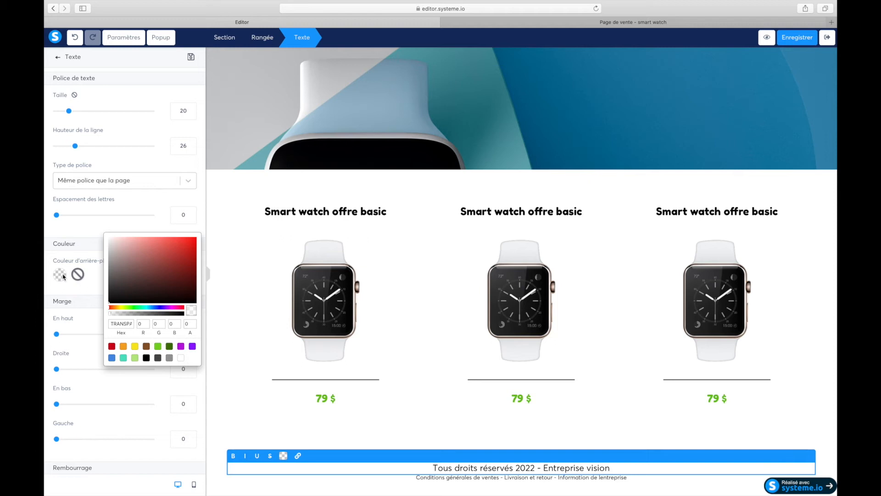
{"action": "left_click", "coordinate": [74, 258]}
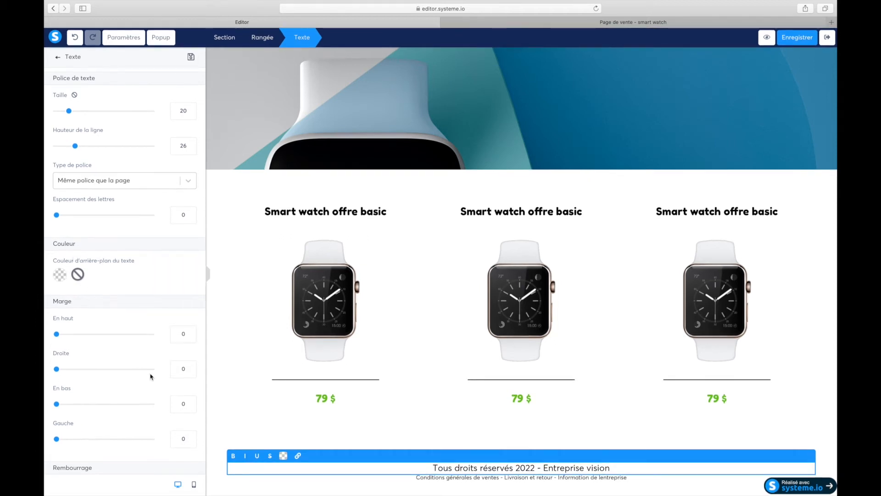
{"action": "scroll", "coordinate": [149, 370], "scroll_direction": "down", "scroll_amount": 3}
- Change the footer copyright line's text colour to white (FFFFFF)
{"action": "triple_click", "coordinate": [456, 466]}
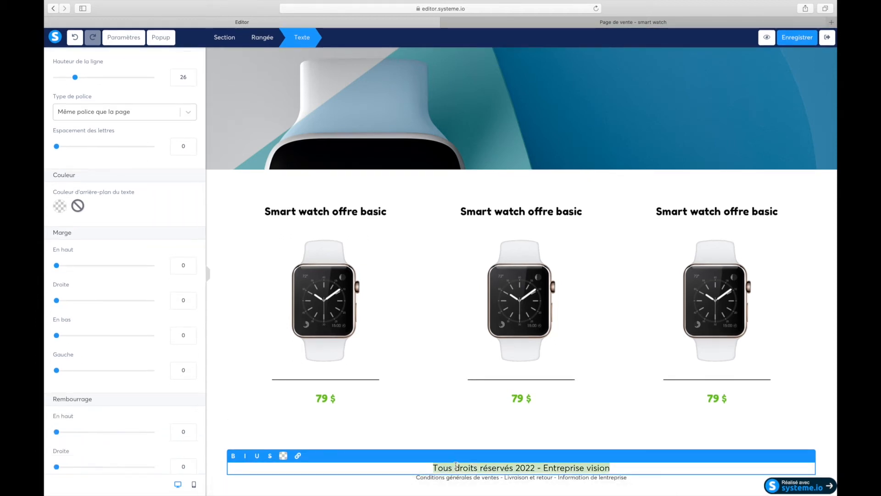
{"action": "left_click", "coordinate": [283, 455]}
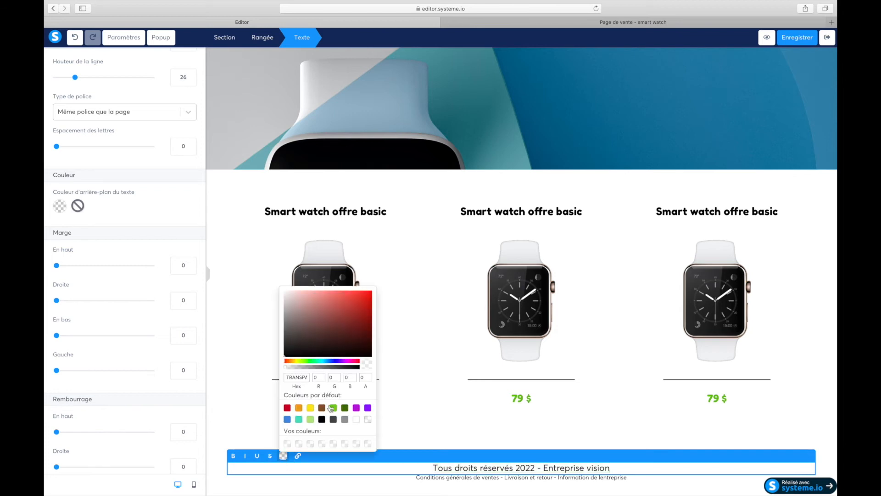
{"action": "left_click", "coordinate": [356, 419]}
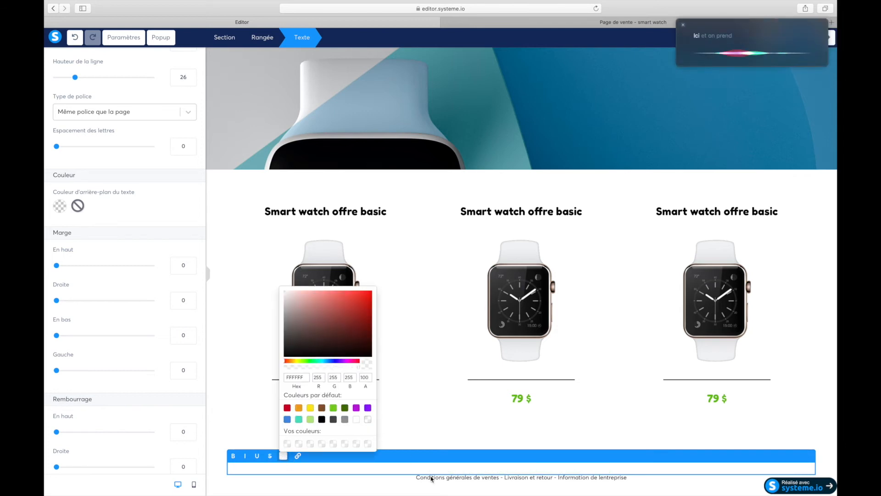
{"action": "left_click", "coordinate": [431, 478]}
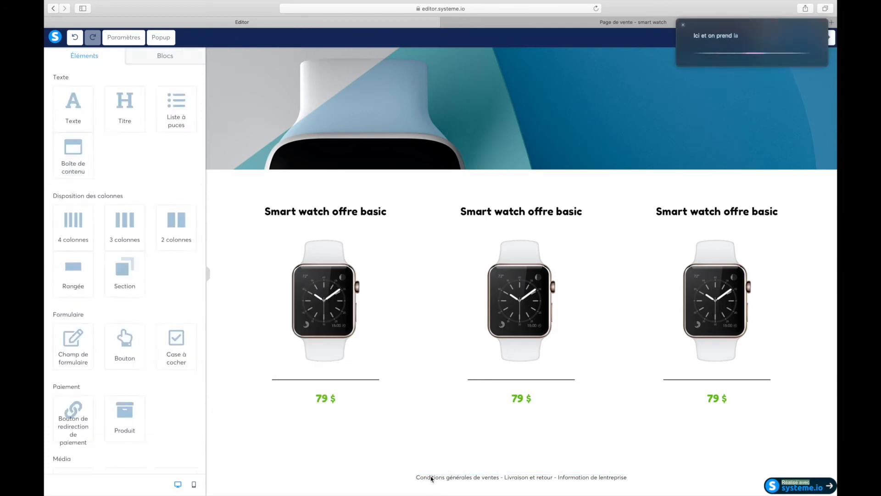
{"action": "left_click", "coordinate": [684, 26]}
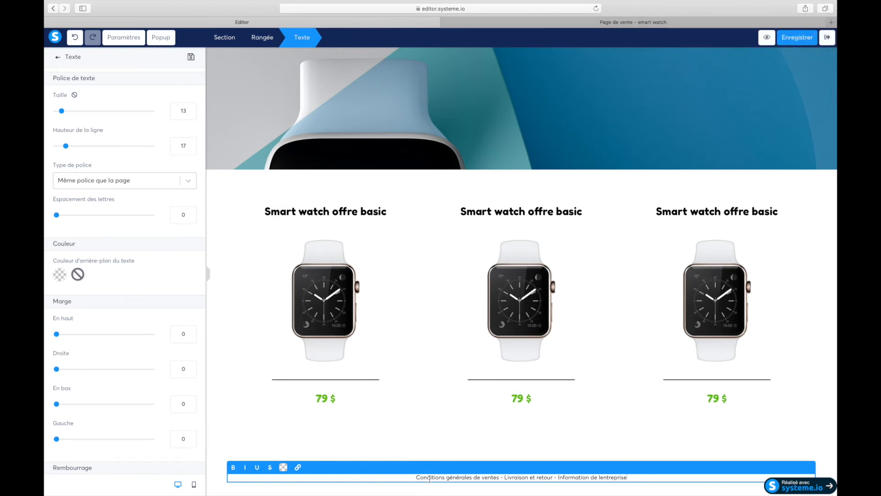
- Change the text colour of the smaller sales conditions line in the footer to white
{"action": "triple_click", "coordinate": [429, 479]}
{"action": "left_click", "coordinate": [283, 467]}
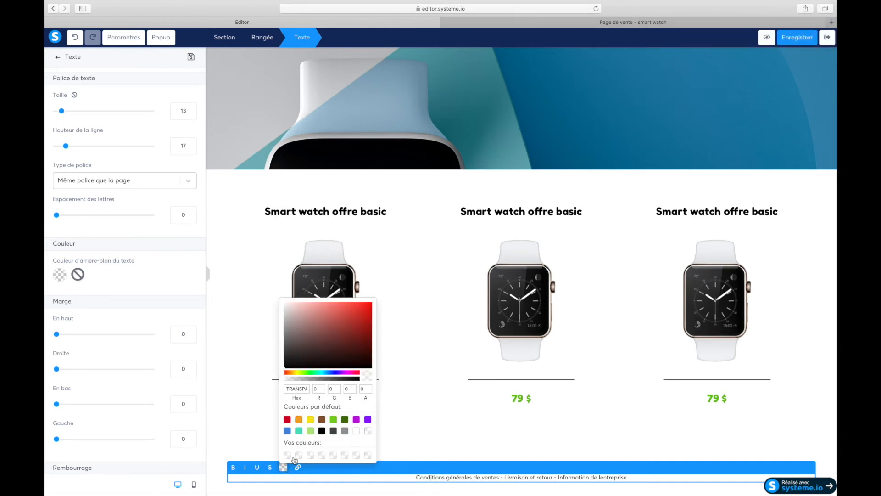
{"action": "left_click", "coordinate": [357, 432]}
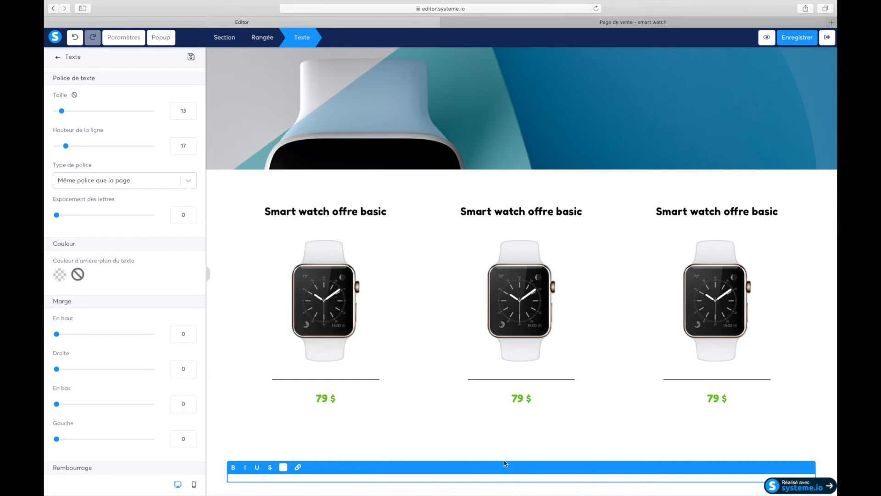
{"action": "left_click", "coordinate": [543, 437]}
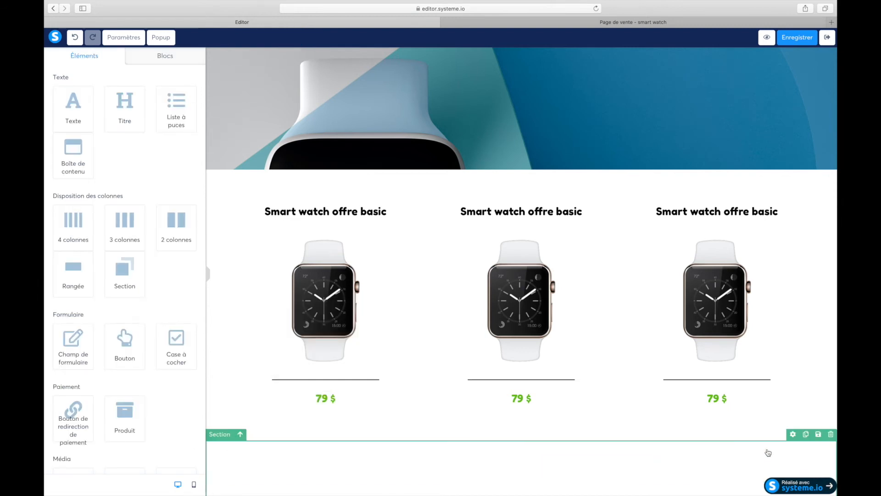
- Set the footer section's background colour to dark blue, hex 115FBB
{"action": "left_click", "coordinate": [793, 434]}
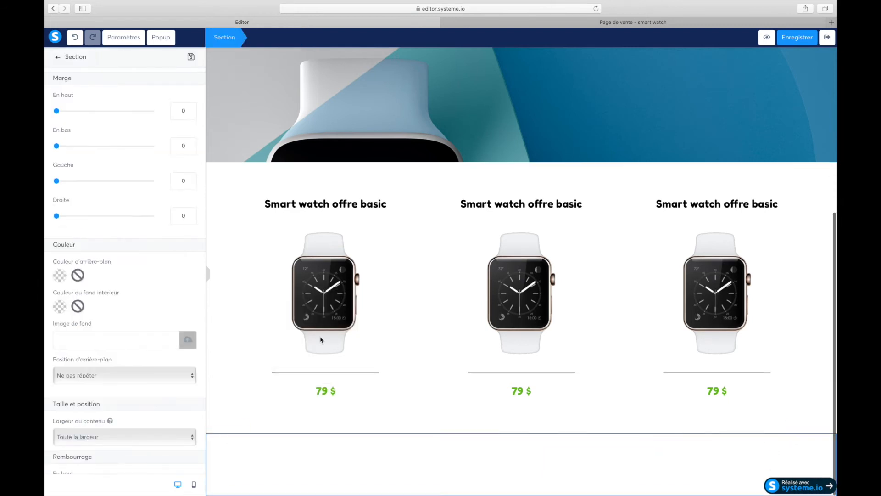
{"action": "left_click", "coordinate": [59, 275]}
{"action": "left_click", "coordinate": [146, 366]}
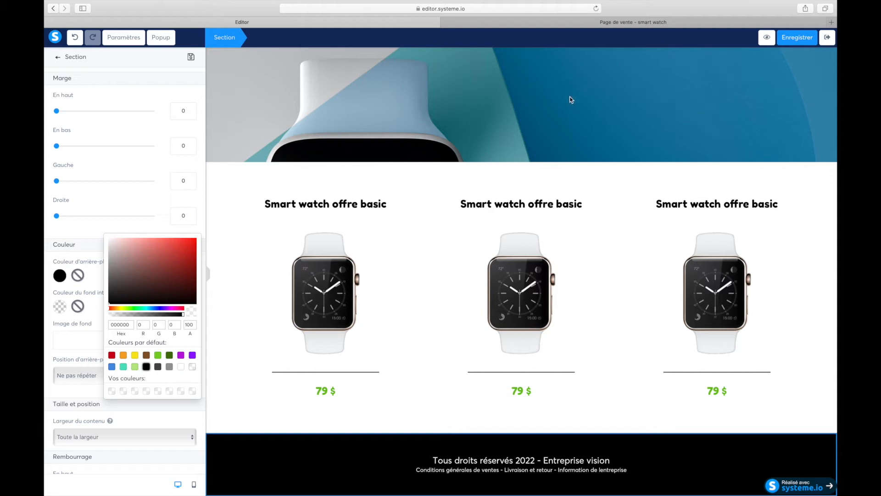
{"action": "left_click", "coordinate": [111, 366]}
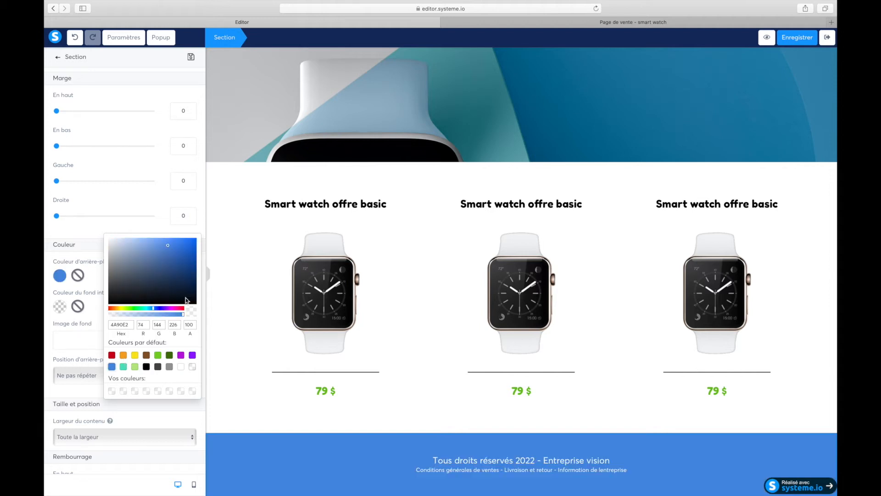
{"action": "left_click_drag", "start_coordinate": [189, 263], "coordinate": [188, 256]}
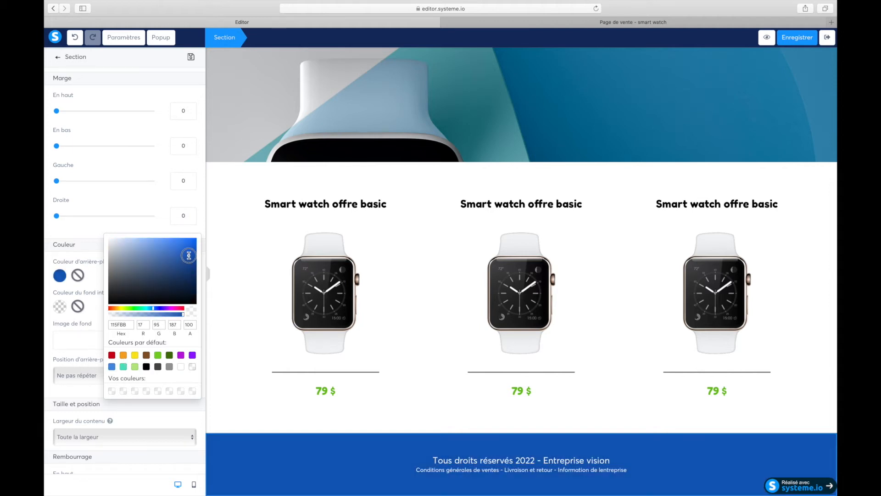
- Close the footer's background colour picker and save the page
{"action": "left_click", "coordinate": [164, 207]}
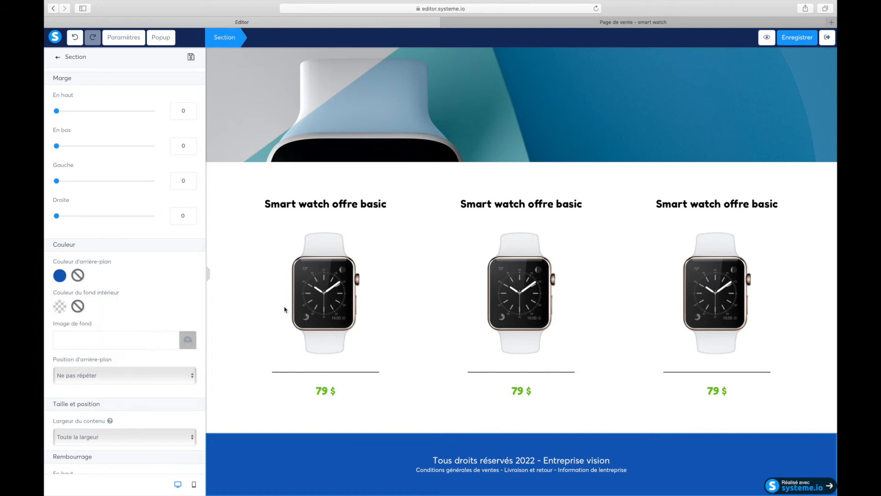
{"action": "left_click", "coordinate": [806, 44]}
- Select "Conditions générales de ventes" in the lower footer line and open its link URL field without entering an address
{"action": "left_click", "coordinate": [450, 471]}
{"action": "left_click", "coordinate": [445, 472]}
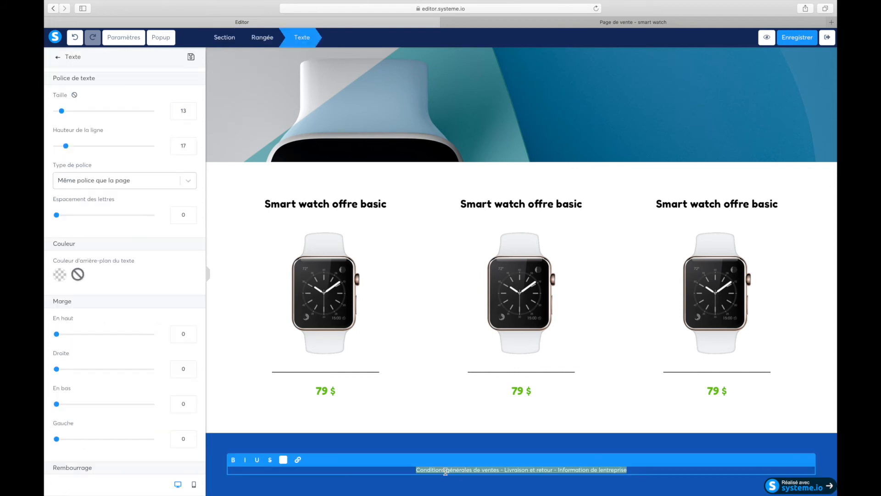
{"action": "left_click", "coordinate": [475, 470]}
{"action": "left_click_drag", "start_coordinate": [500, 470], "coordinate": [413, 469]}
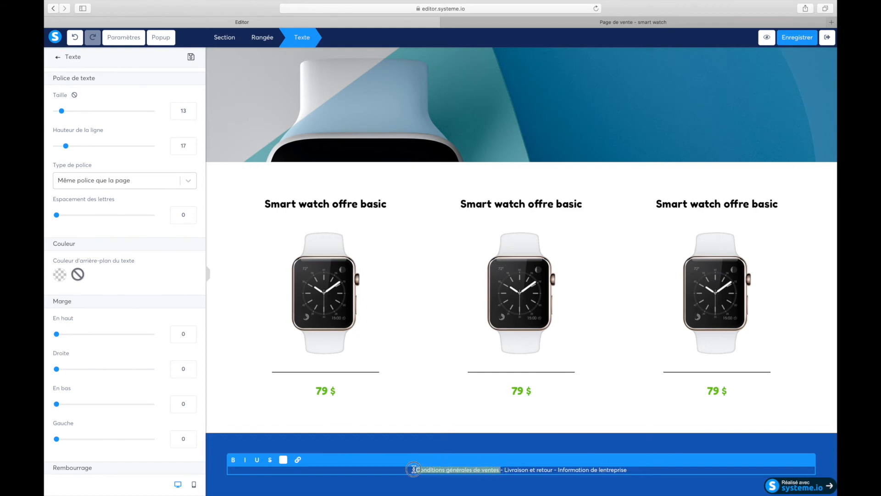
{"action": "left_click", "coordinate": [298, 460]}
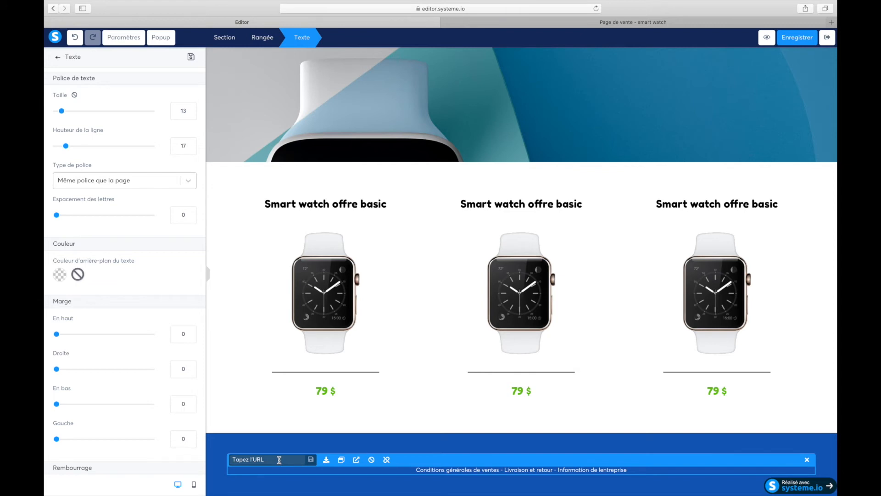
{"action": "left_click", "coordinate": [434, 443]}
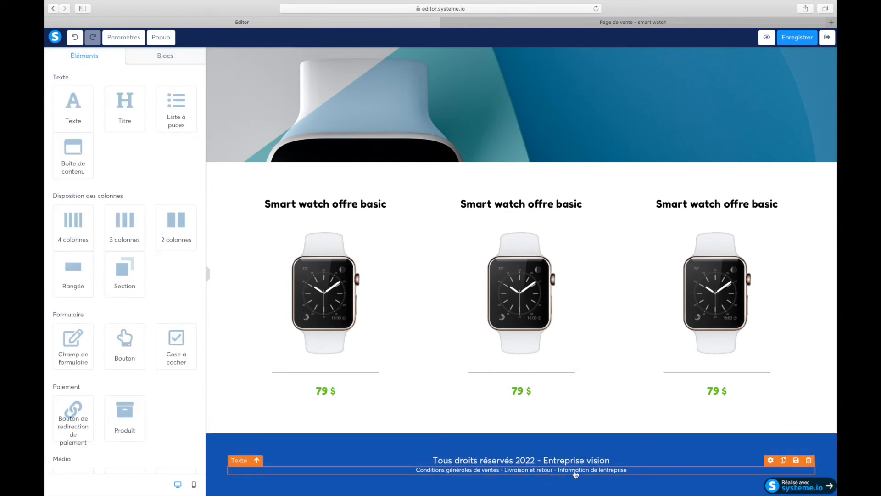
- Save the page
{"action": "left_click", "coordinate": [800, 39]}
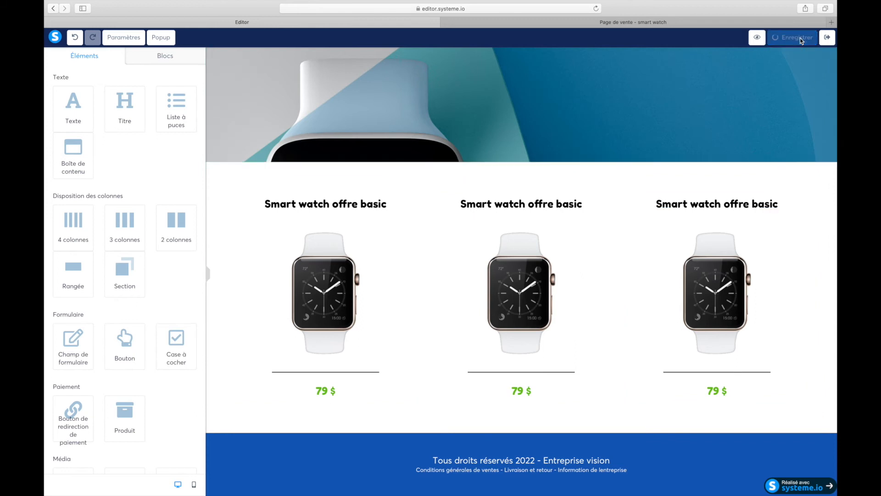
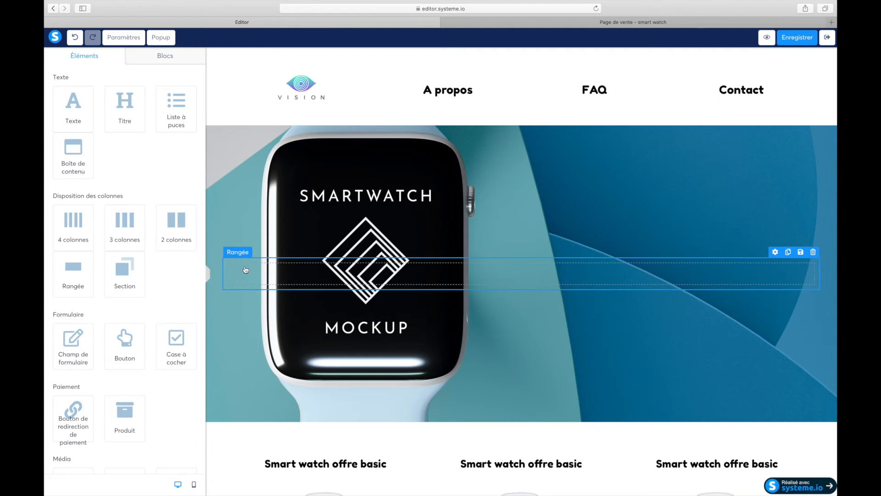
- Try a text element over the smart watch image, replacing its default wording with the copied Latin placeholder text
{"action": "left_click_drag", "start_coordinate": [83, 108], "coordinate": [500, 271]}
{"action": "left_click", "coordinate": [506, 276]}
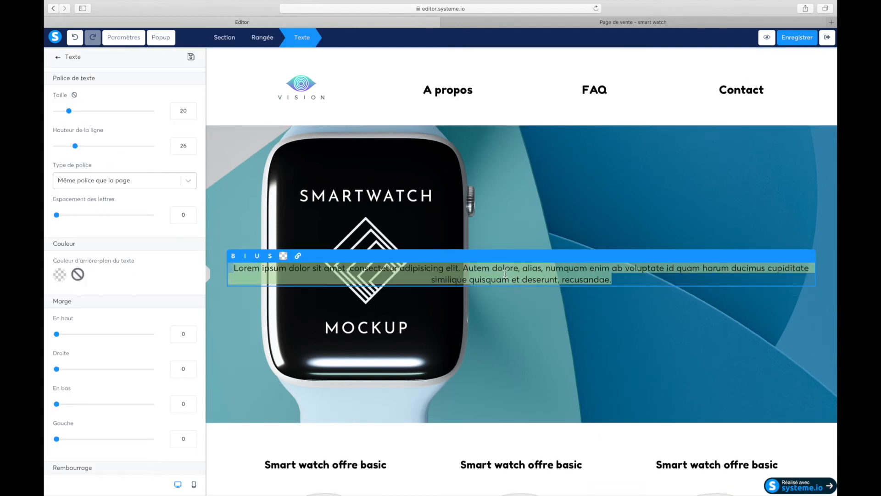
{"action": "key", "text": "super+v"}
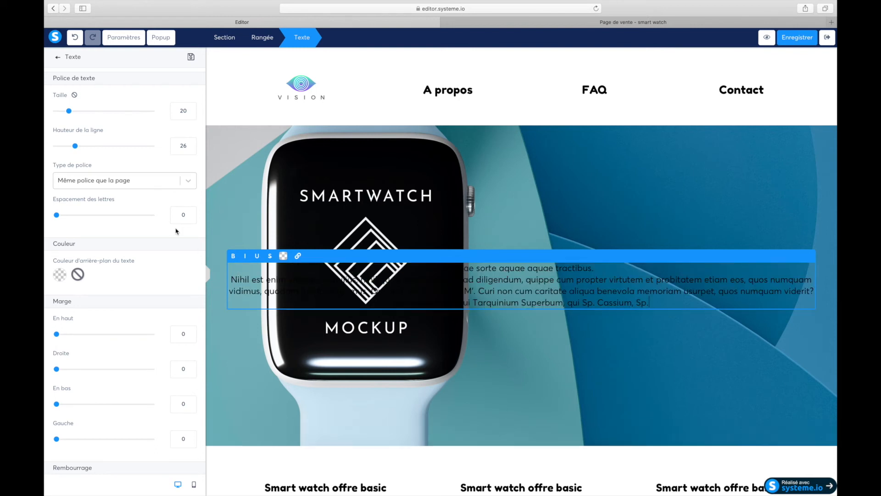
- Set the left margin of the placeholder text over the watch image to 200
{"action": "scroll", "coordinate": [57, 399], "scroll_direction": "down", "scroll_amount": 2}
{"action": "left_click_drag", "start_coordinate": [57, 398], "coordinate": [199, 388]}
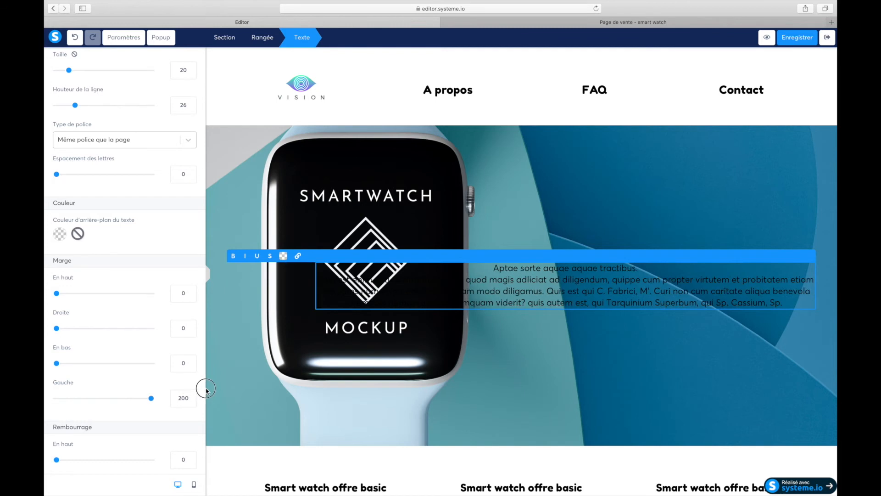
{"action": "left_click", "coordinate": [185, 364]}
{"action": "scroll", "coordinate": [160, 297], "scroll_direction": "down", "scroll_amount": 6}
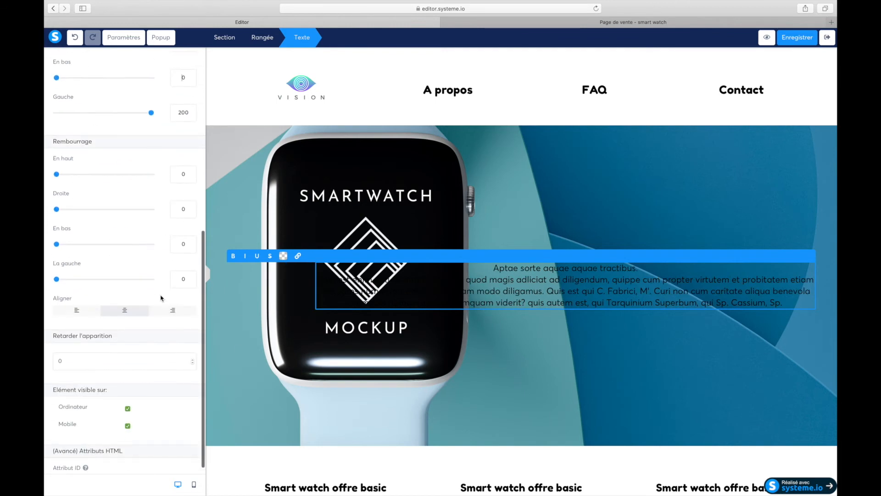
{"action": "left_click", "coordinate": [444, 242]}
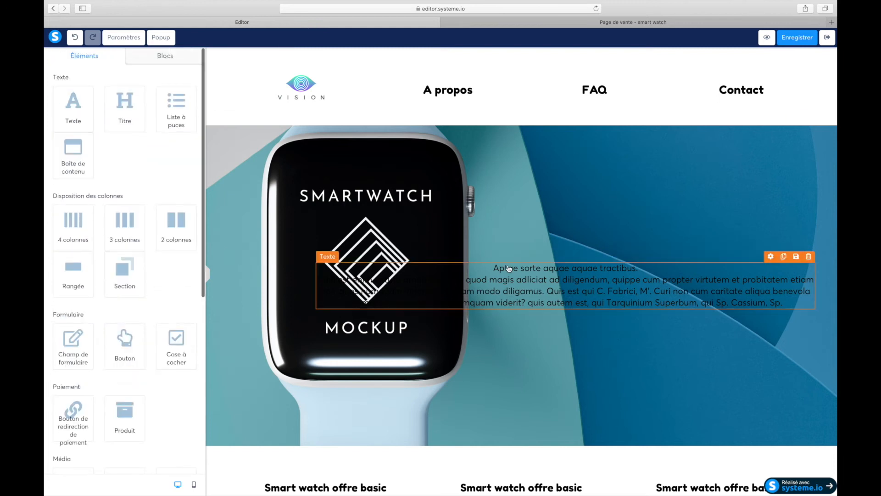
- Delete the placeholder text element from the watch image section
{"action": "left_click", "coordinate": [808, 256]}
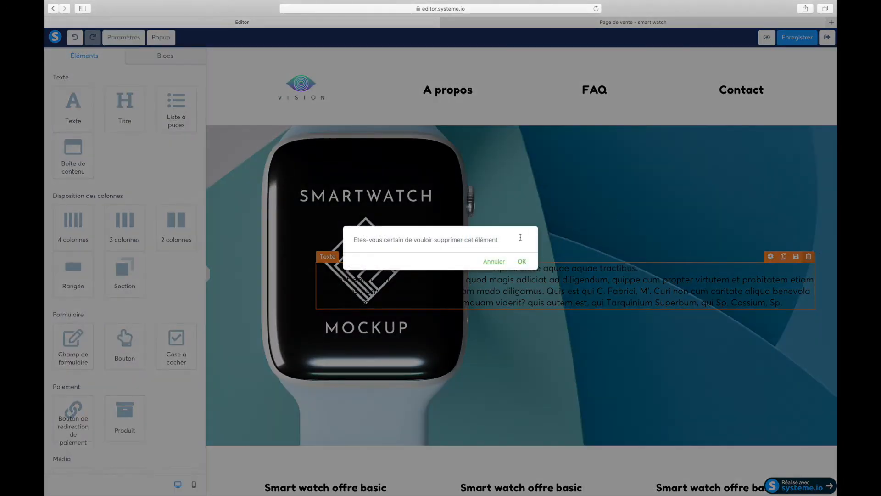
{"action": "left_click", "coordinate": [522, 263]}
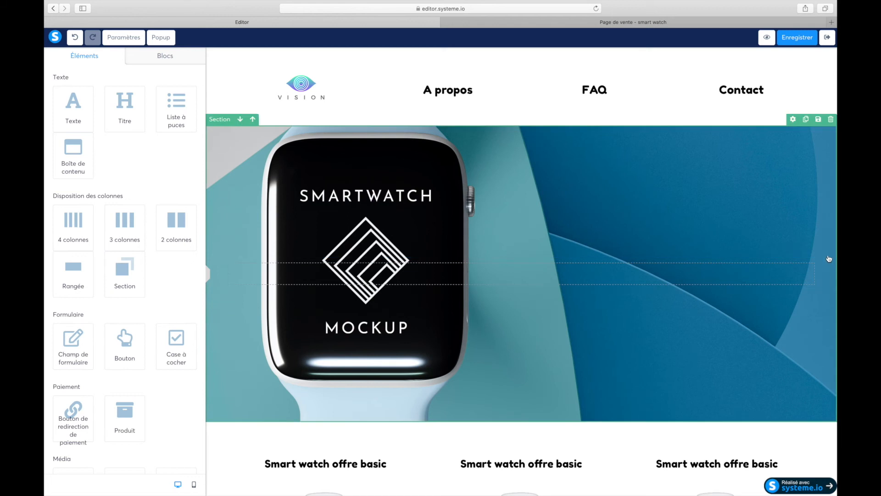
- Save the page with the watch image section free of text
{"action": "left_click", "coordinate": [583, 251]}
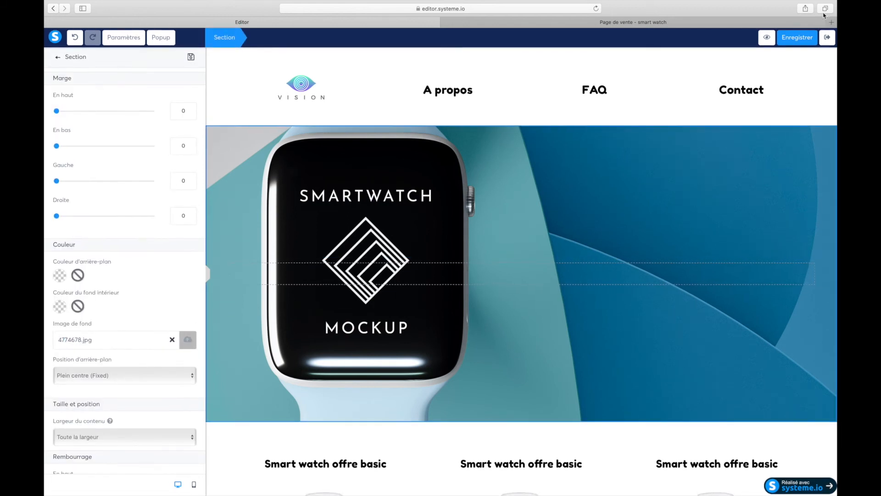
{"action": "left_click", "coordinate": [800, 39]}
- Preview the sales page, review it from the header down to the footer, and return to the editor
{"action": "left_click", "coordinate": [767, 38]}
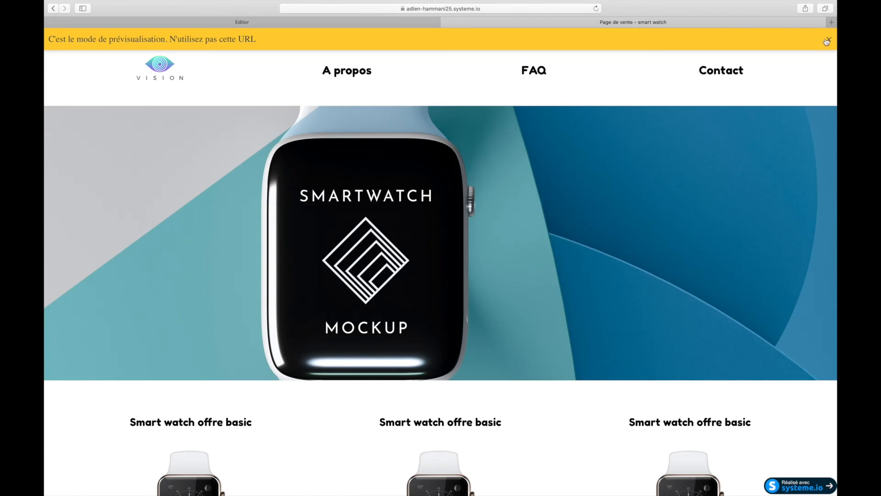
{"action": "left_click", "coordinate": [828, 40]}
{"action": "scroll", "coordinate": [492, 180], "scroll_direction": "down", "scroll_amount": 5}
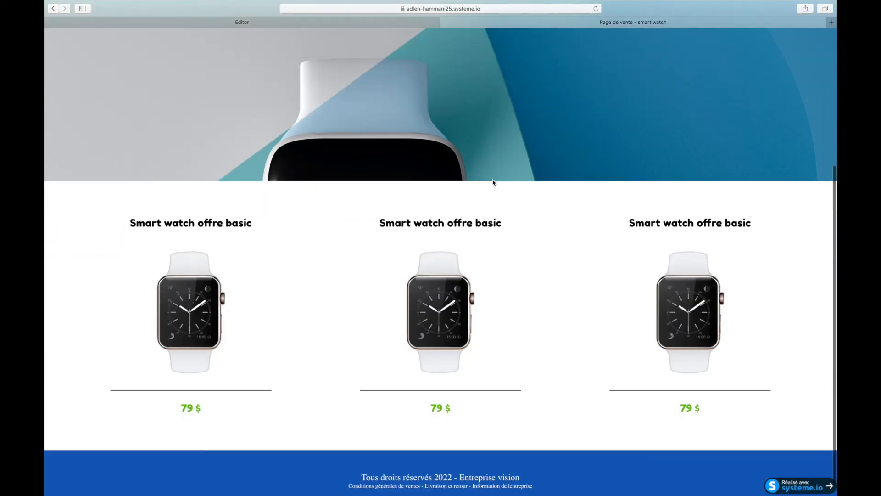
{"action": "scroll", "coordinate": [492, 180], "scroll_direction": "up", "scroll_amount": 5}
{"action": "scroll", "coordinate": [492, 180], "scroll_direction": "down", "scroll_amount": 5}
{"action": "scroll", "coordinate": [492, 180], "scroll_direction": "up", "scroll_amount": 5}
{"action": "left_click", "coordinate": [242, 23]}
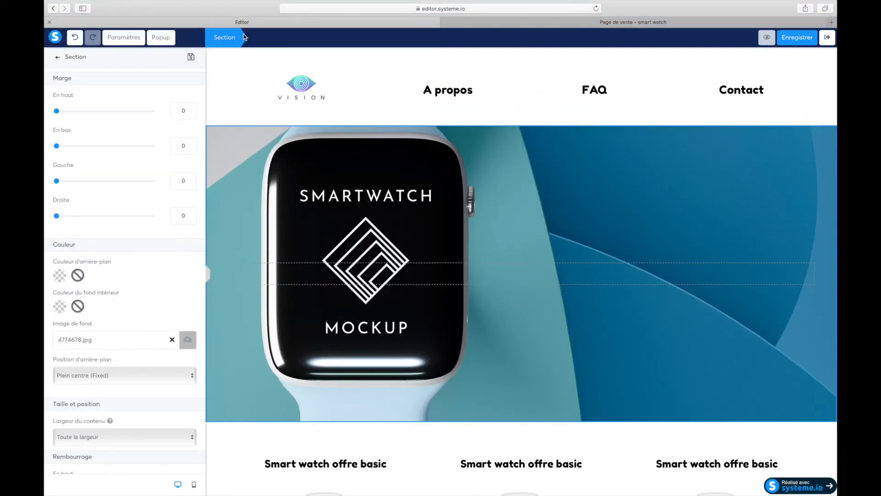
- Add a section between the offer columns and the footer, containing the title "La nouvelle montre pour 2022"
{"action": "scroll", "coordinate": [465, 374], "scroll_direction": "down", "scroll_amount": 6}
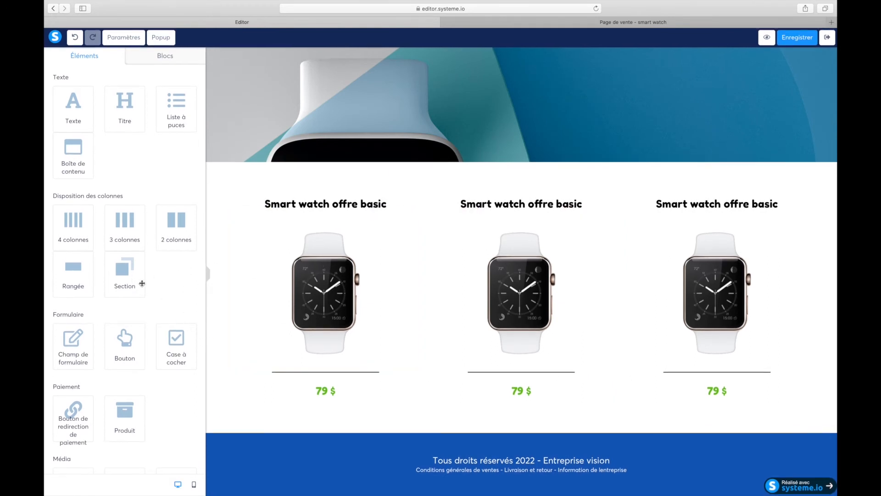
{"action": "left_click_drag", "start_coordinate": [182, 299], "coordinate": [528, 433]}
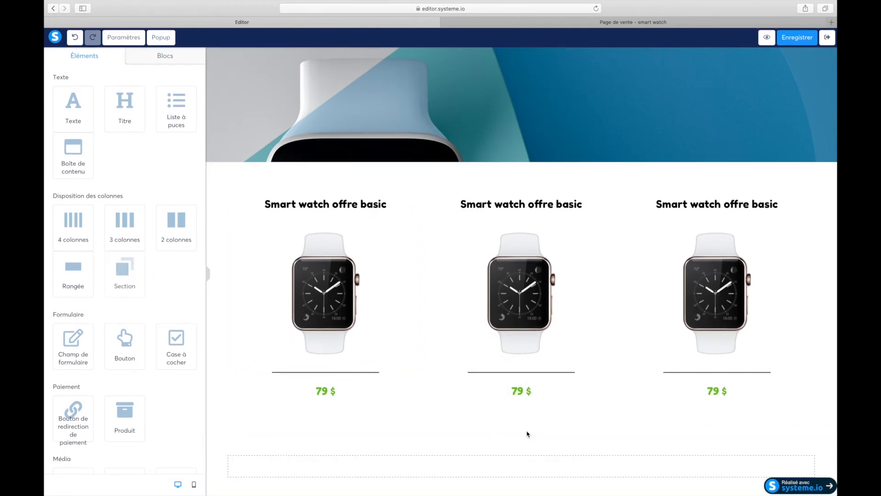
{"action": "scroll", "coordinate": [499, 458], "scroll_direction": "down", "scroll_amount": 3}
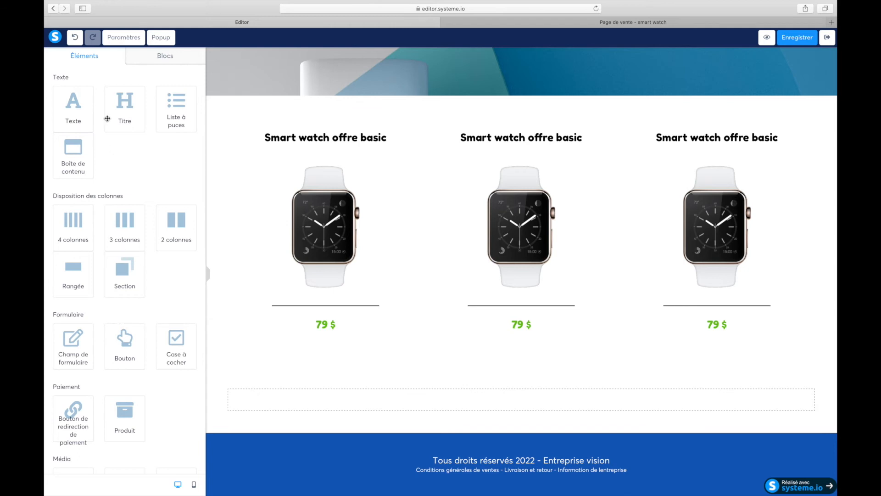
{"action": "left_click_drag", "start_coordinate": [122, 103], "coordinate": [510, 403]}
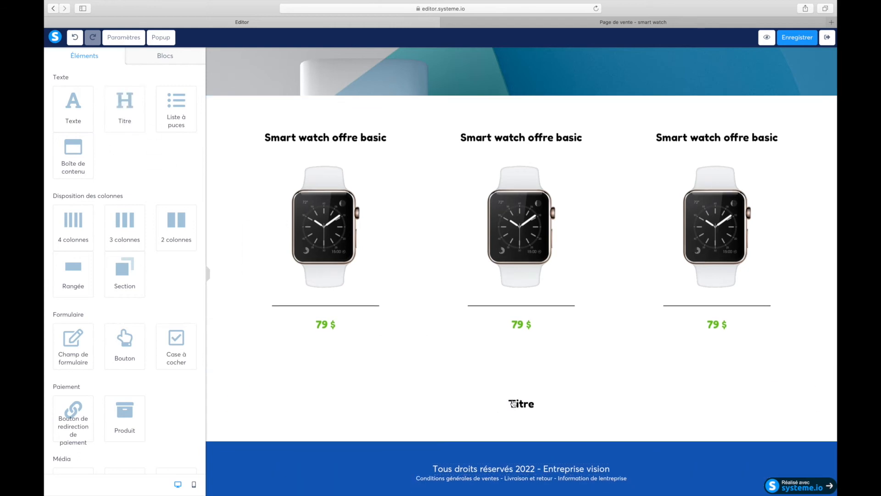
{"action": "double_click", "coordinate": [516, 403]}
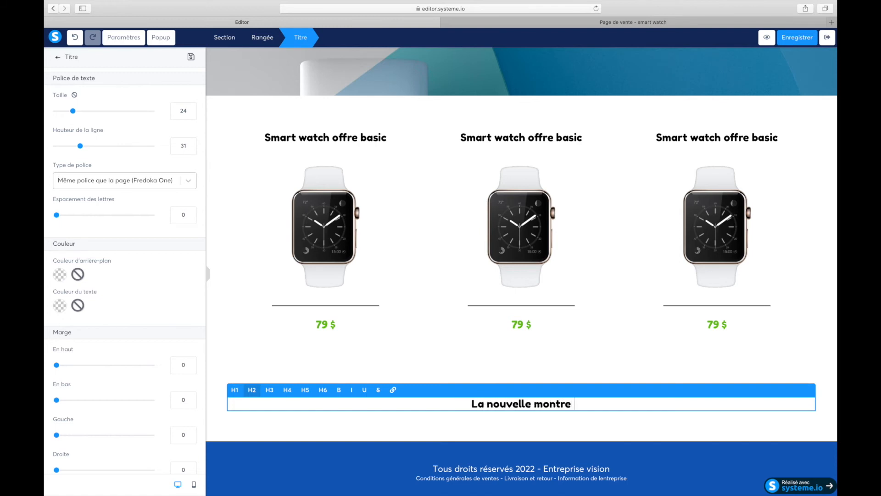
{"action": "type", "text": "pour 20"}
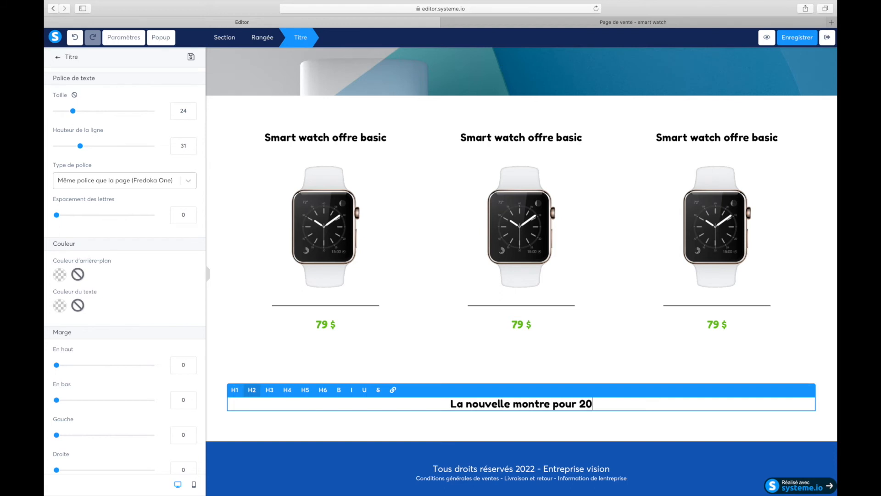
{"action": "type", "text": "22"}
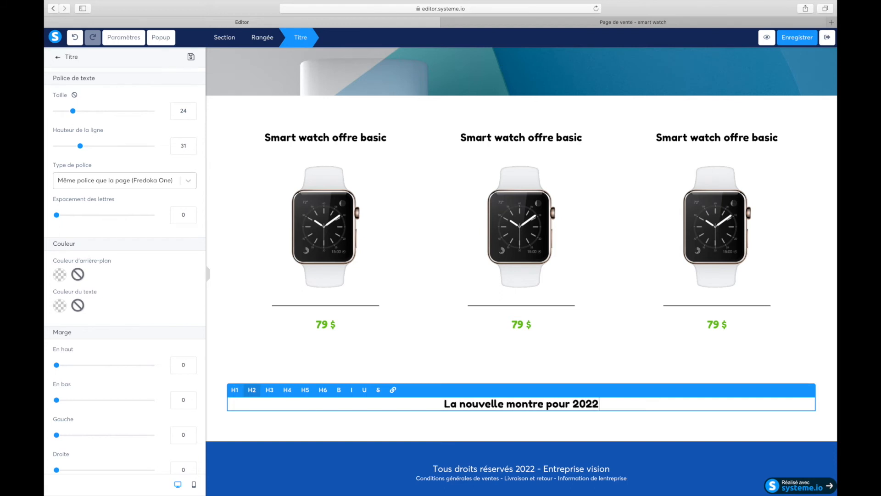
- Set the font size of the title "La nouvelle montre pour 2022" to 50
{"action": "triple_click", "coordinate": [539, 404]}
{"action": "left_click_drag", "start_coordinate": [73, 111], "coordinate": [100, 112]}
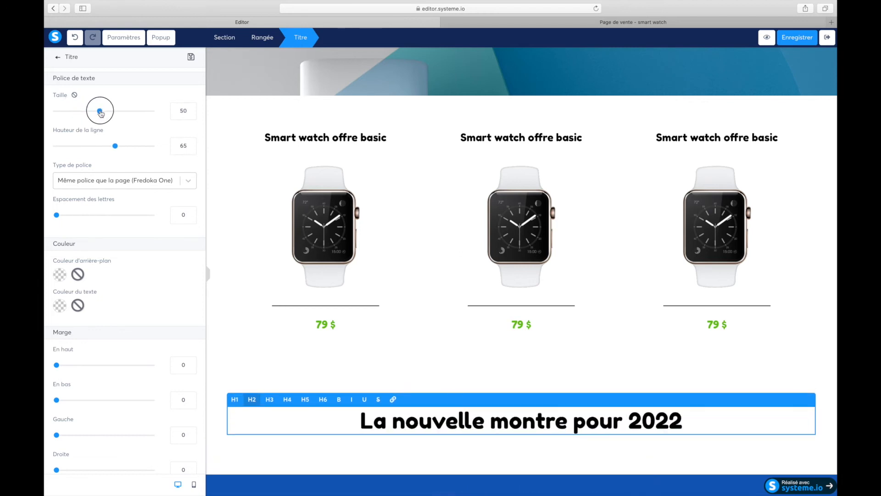
{"action": "left_click", "coordinate": [410, 328]}
- Add a video element below the title "La nouvelle montre pour 2022"
{"action": "scroll", "coordinate": [399, 390], "scroll_direction": "down", "scroll_amount": 2}
{"action": "scroll", "coordinate": [129, 305], "scroll_direction": "down", "scroll_amount": 3}
{"action": "scroll", "coordinate": [129, 304], "scroll_direction": "down", "scroll_amount": 3}
{"action": "left_click_drag", "start_coordinate": [126, 287], "coordinate": [493, 411]}
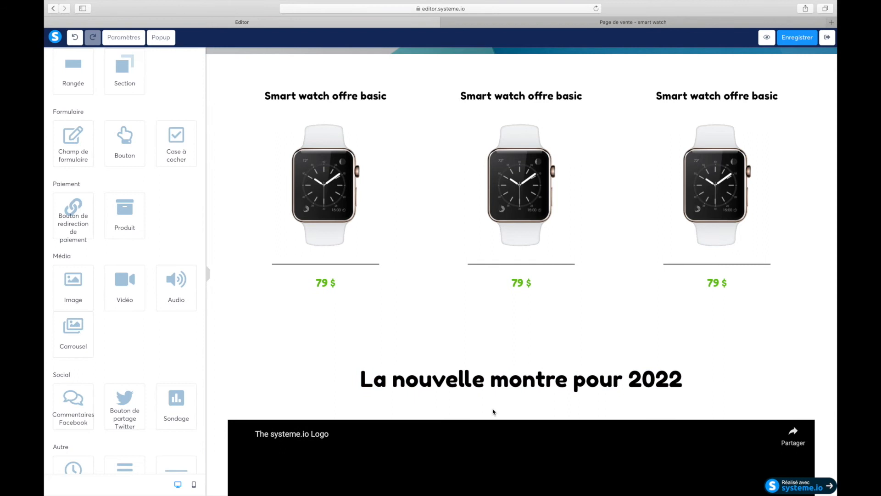
{"action": "scroll", "coordinate": [493, 411], "scroll_direction": "down", "scroll_amount": 5}
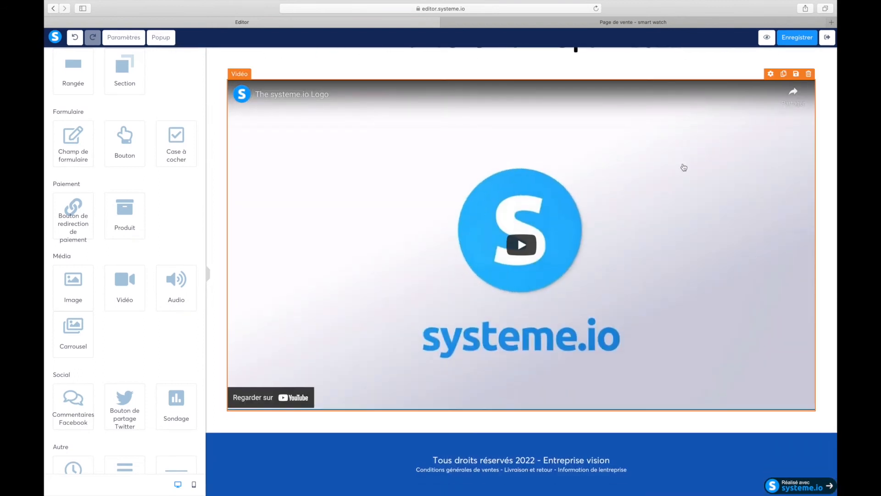
- Narrow the video by setting its row's left/right padding to 209
{"action": "scroll", "coordinate": [684, 167], "scroll_direction": "up", "scroll_amount": 3}
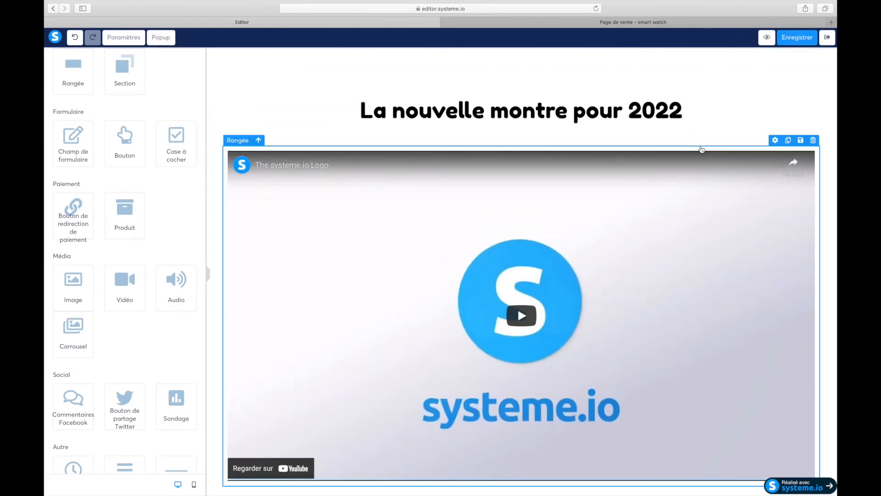
{"action": "left_click", "coordinate": [775, 140]}
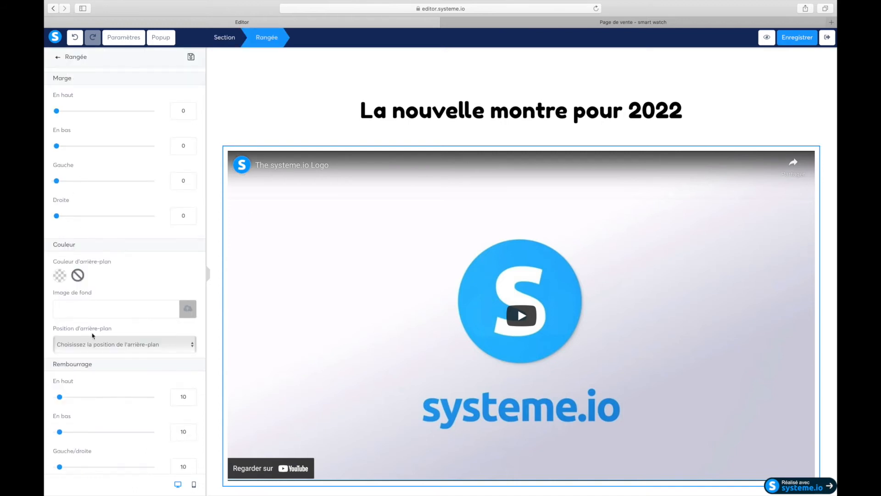
{"action": "scroll", "coordinate": [93, 336], "scroll_direction": "down", "scroll_amount": 5}
{"action": "left_click_drag", "start_coordinate": [60, 338], "coordinate": [122, 339]}
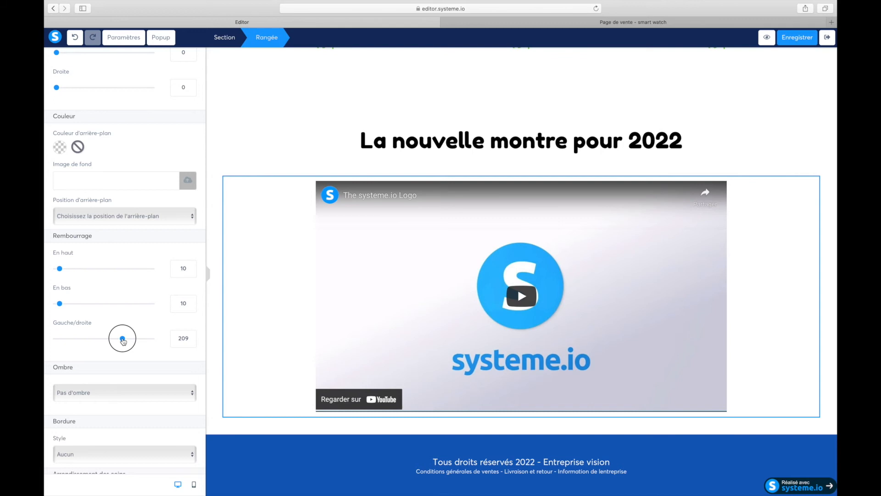
{"action": "left_click", "coordinate": [674, 161]}
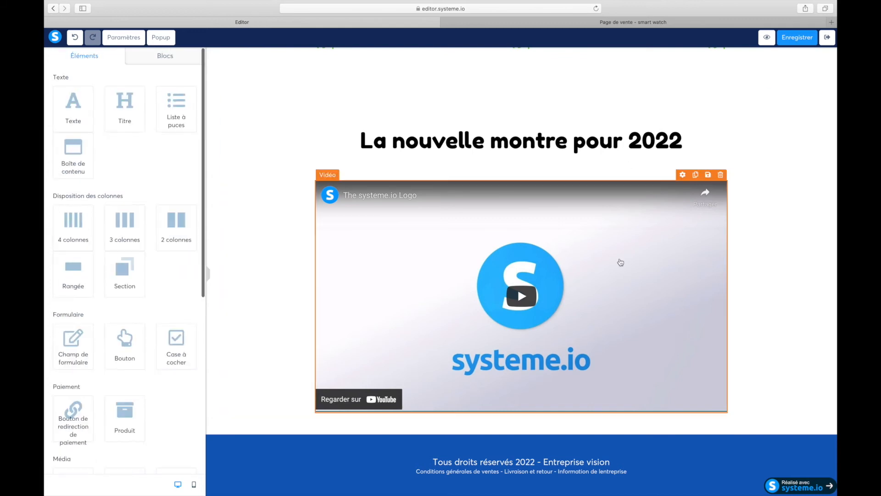
{"action": "scroll", "coordinate": [618, 264], "scroll_direction": "up", "scroll_amount": 15}
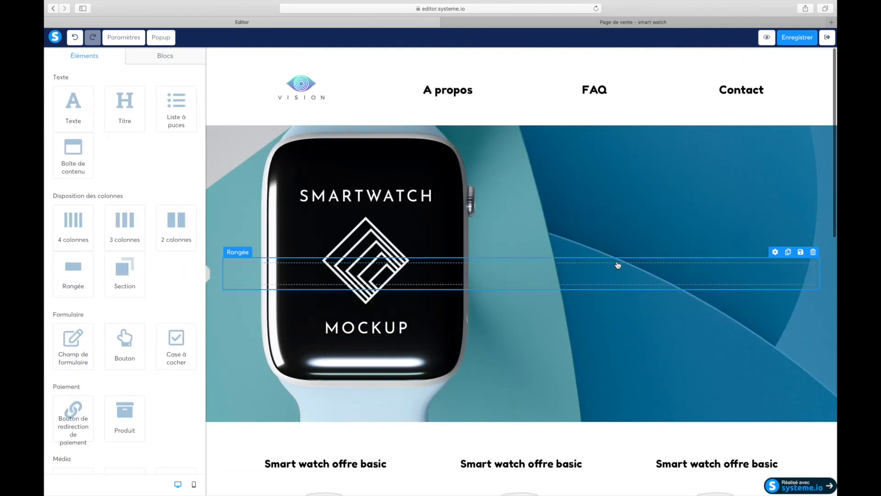
{"action": "scroll", "coordinate": [618, 265], "scroll_direction": "down", "scroll_amount": 3}
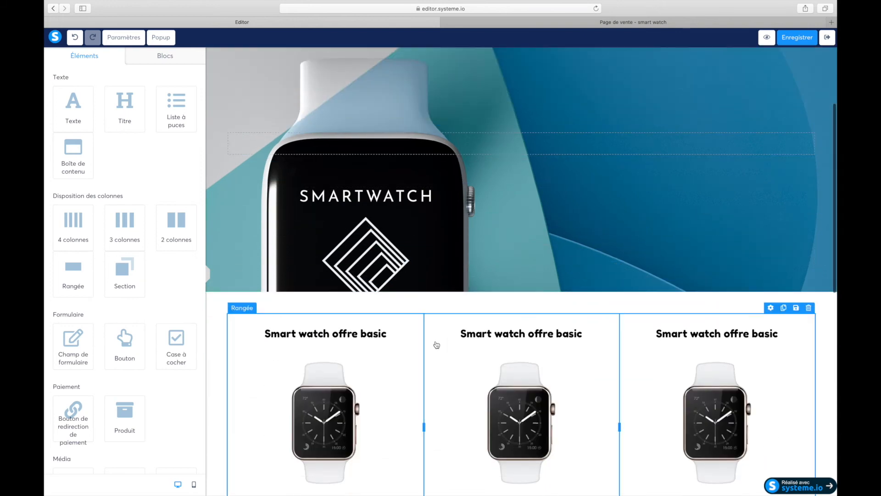
{"action": "scroll", "coordinate": [457, 305], "scroll_direction": "down", "scroll_amount": 2}
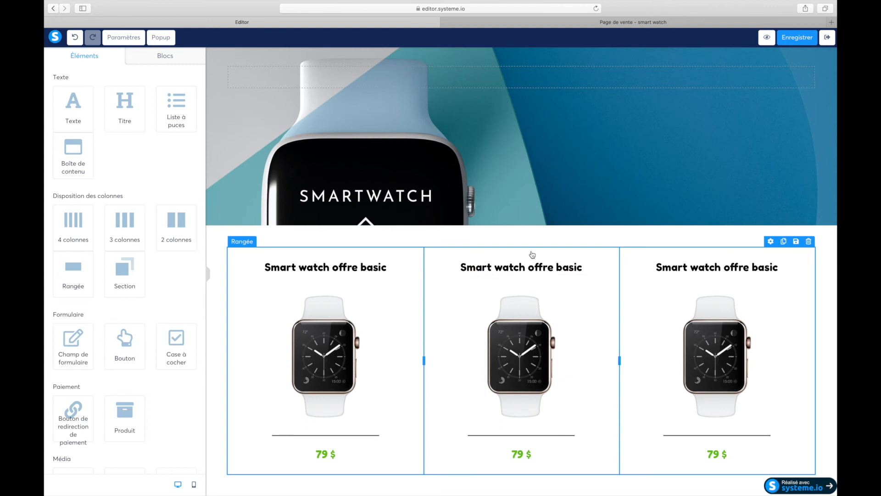
- Add the title "CATOLOGUE PRODUIT" above the three offer columns, set its font size to 46, and save the page
{"action": "left_click_drag", "start_coordinate": [126, 104], "coordinate": [528, 252]}
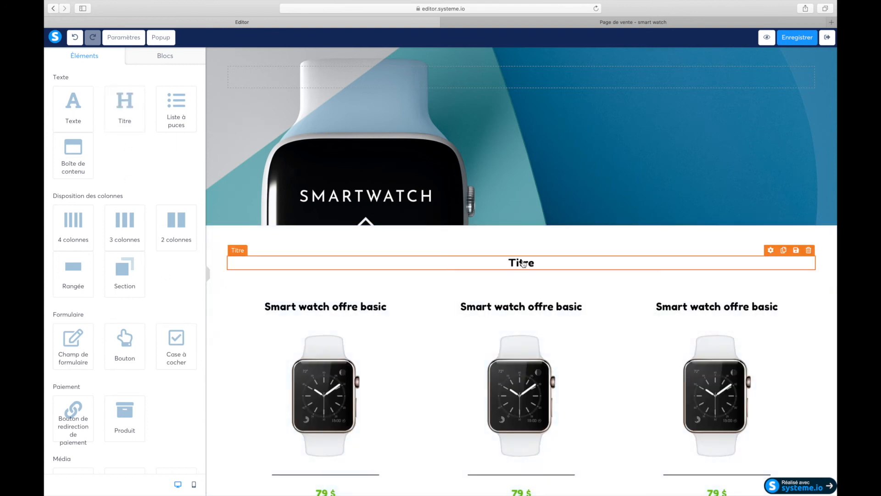
{"action": "double_click", "coordinate": [522, 261]}
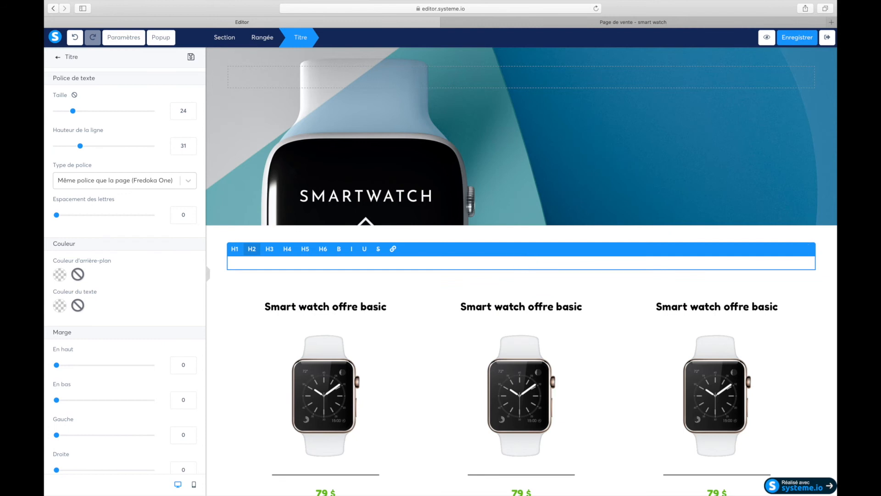
{"action": "type", "text": "CATOLOGUE PRODUIT"}
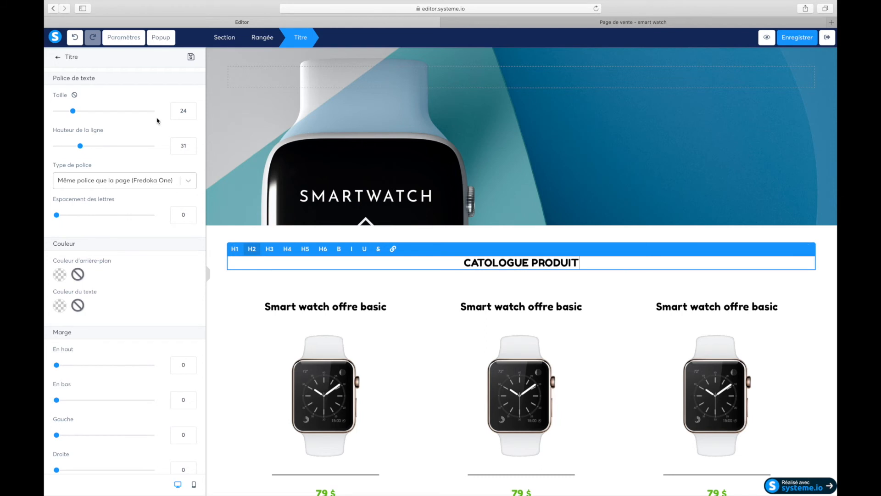
{"action": "left_click_drag", "start_coordinate": [73, 113], "coordinate": [97, 118]}
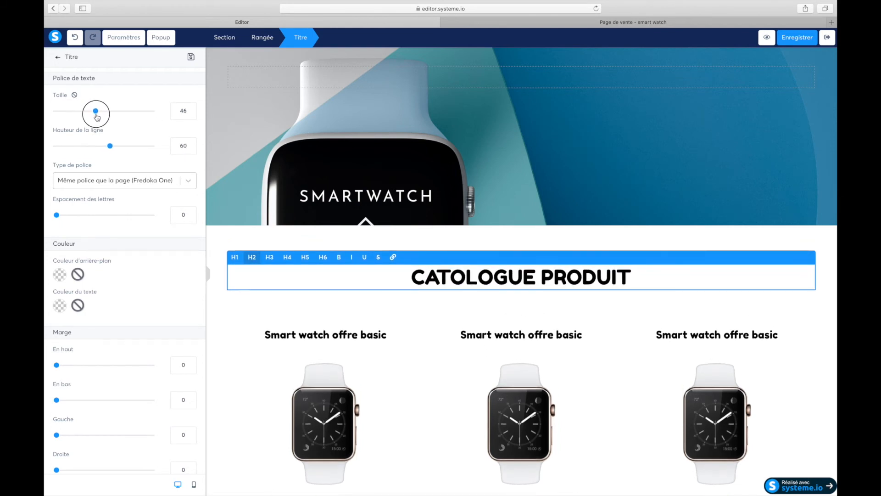
{"action": "left_click", "coordinate": [466, 236]}
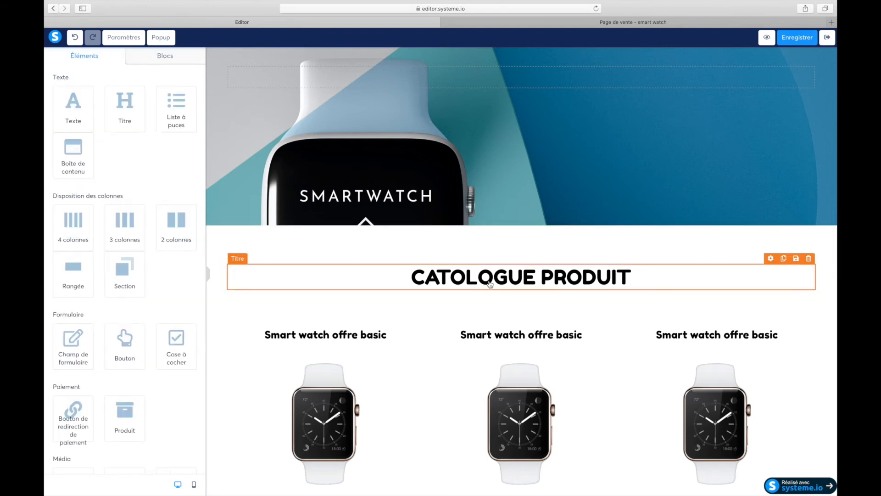
{"action": "left_click", "coordinate": [801, 42]}
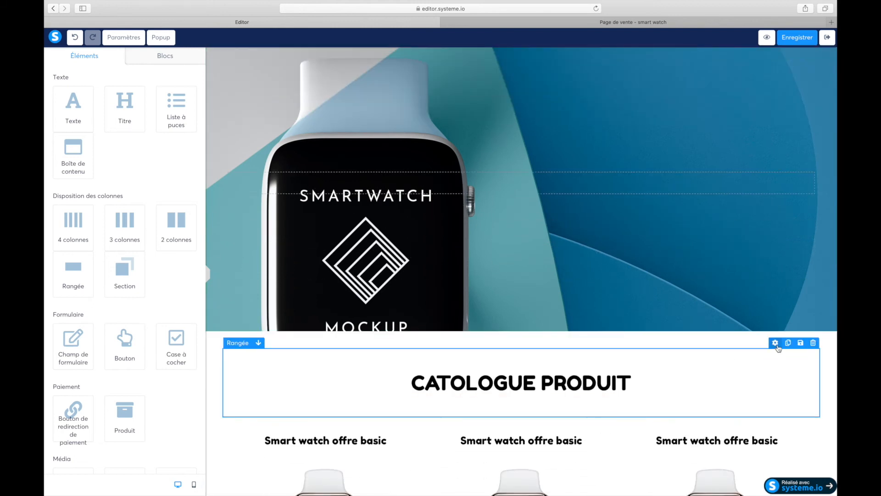
- Increase the top margin of the row holding the title "CATOLOGUE PRODUIT"
{"action": "left_click", "coordinate": [775, 343]}
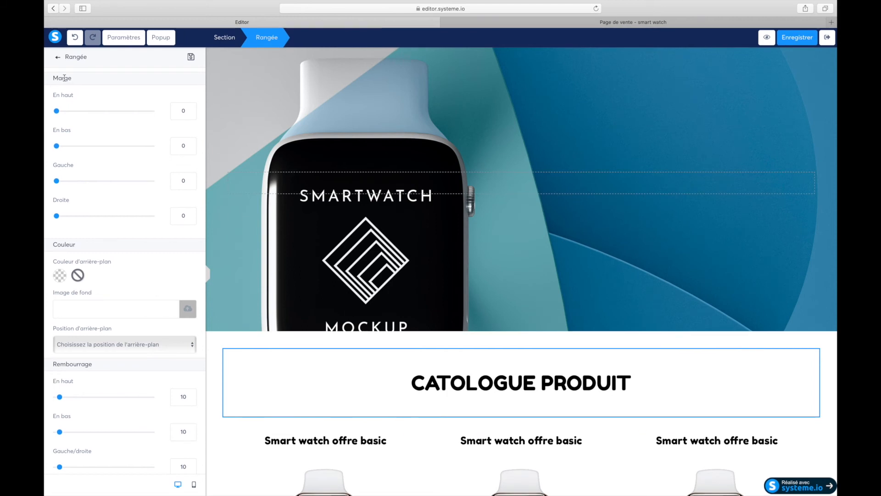
{"action": "left_click_drag", "start_coordinate": [73, 115], "coordinate": [86, 115]}
{"action": "left_click", "coordinate": [410, 136]}
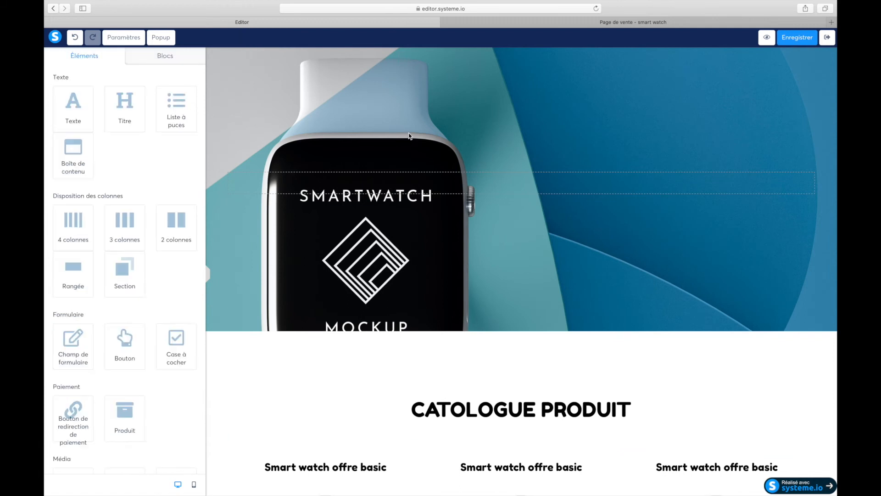
{"action": "scroll", "coordinate": [439, 341], "scroll_direction": "down", "scroll_amount": 3}
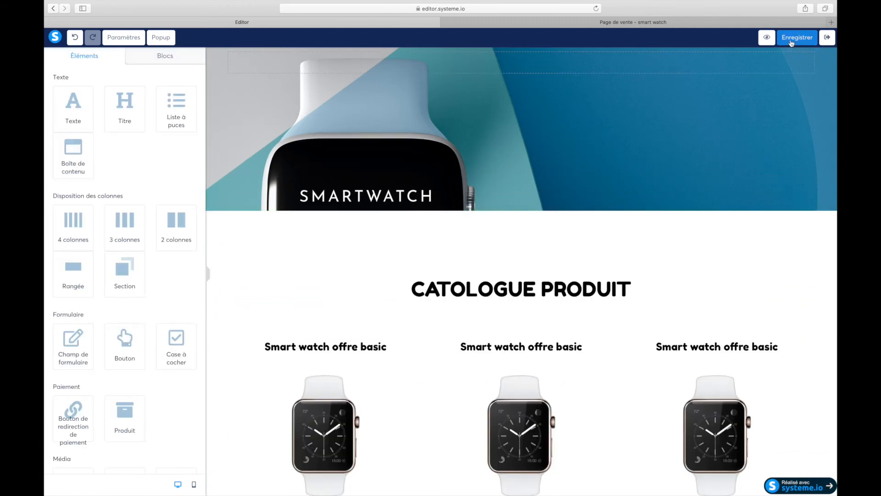
- Apply the "Ombre intense" shadow to the watch image section and save the page
{"action": "scroll", "coordinate": [600, 242], "scroll_direction": "up", "scroll_amount": 5}
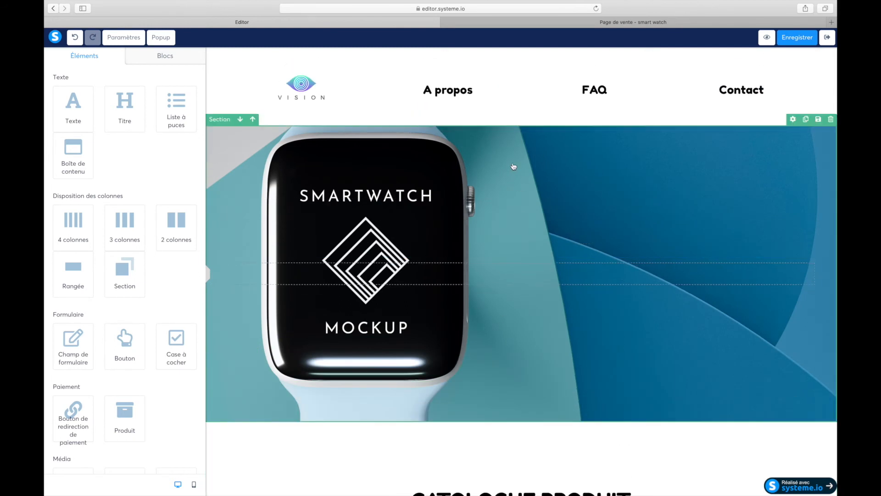
{"action": "left_click", "coordinate": [793, 120]}
{"action": "scroll", "coordinate": [91, 291], "scroll_direction": "down", "scroll_amount": 3}
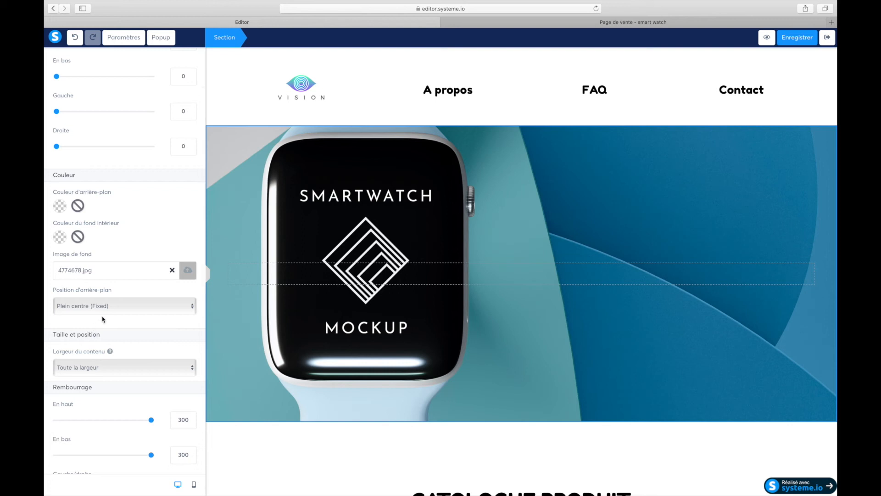
{"action": "scroll", "coordinate": [88, 335], "scroll_direction": "down", "scroll_amount": 6}
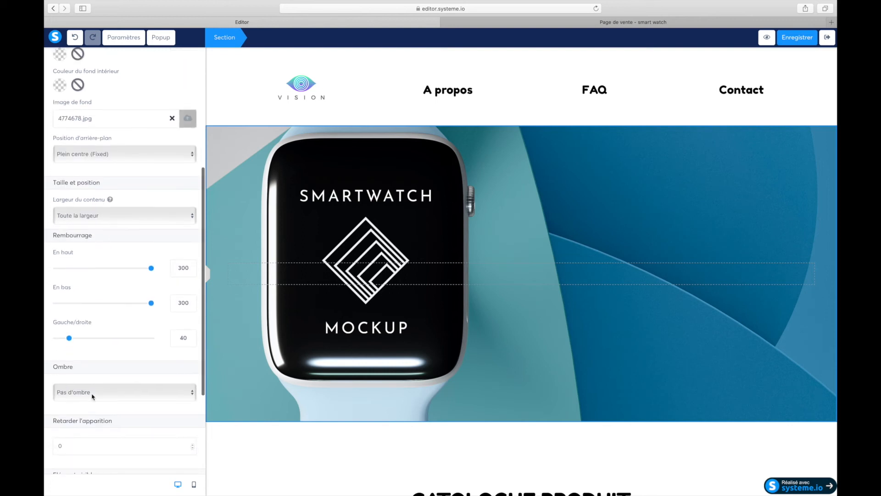
{"action": "left_click", "coordinate": [92, 396]}
{"action": "left_click", "coordinate": [102, 424]}
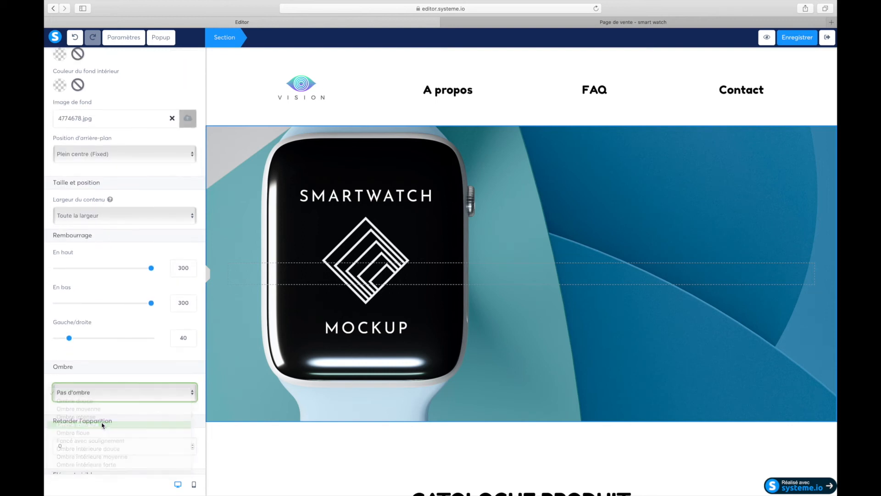
{"action": "left_click", "coordinate": [107, 398]}
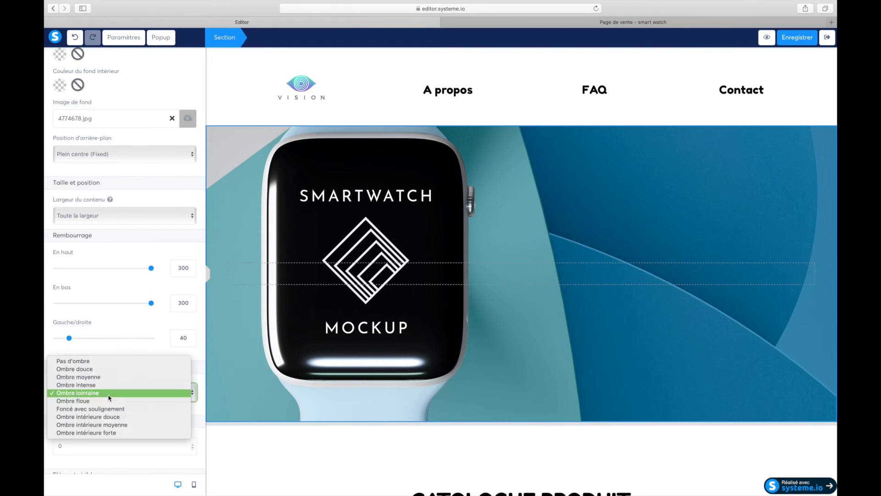
{"action": "left_click", "coordinate": [106, 386]}
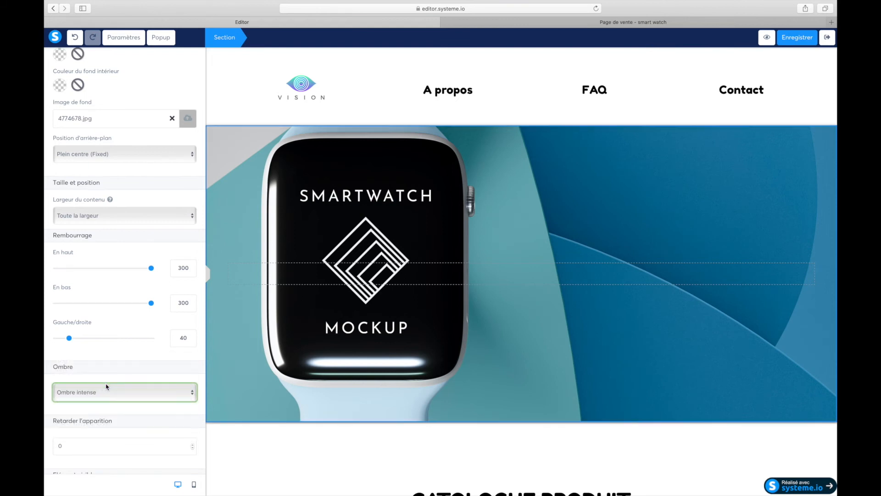
{"action": "left_click", "coordinate": [651, 163]}
{"action": "scroll", "coordinate": [612, 207], "scroll_direction": "down", "scroll_amount": 2}
{"action": "scroll", "coordinate": [612, 207], "scroll_direction": "up", "scroll_amount": 2}
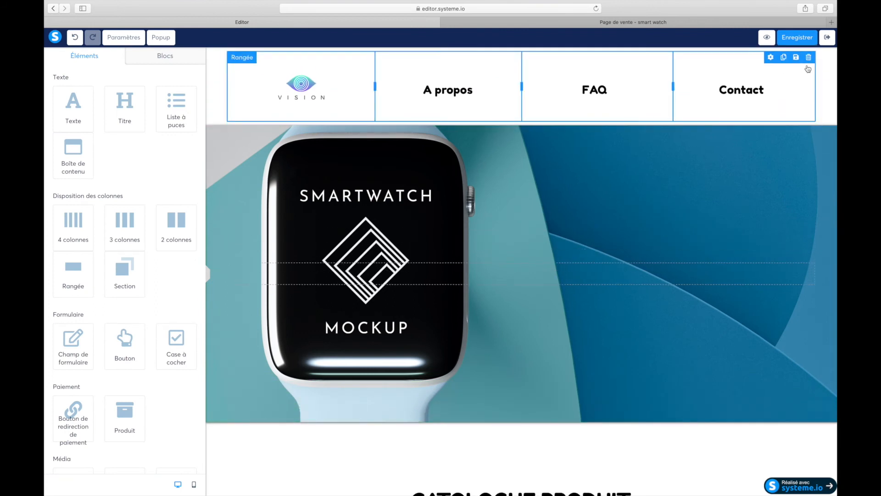
{"action": "left_click", "coordinate": [806, 40]}
- Apply the "Ombre intense" shadow to the video below the title "La nouvelle montre pour 2022"
{"action": "scroll", "coordinate": [522, 188], "scroll_direction": "down", "scroll_amount": 3}
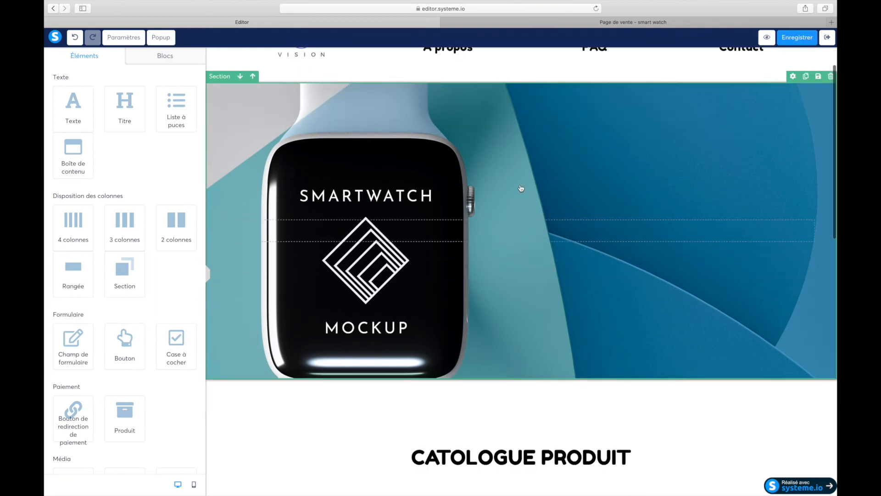
{"action": "scroll", "coordinate": [521, 187], "scroll_direction": "down", "scroll_amount": 10}
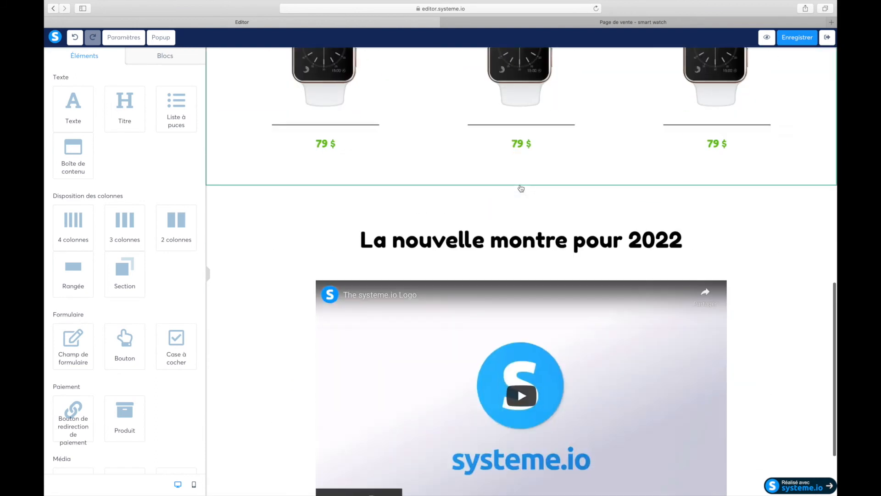
{"action": "scroll", "coordinate": [522, 187], "scroll_direction": "up", "scroll_amount": 10}
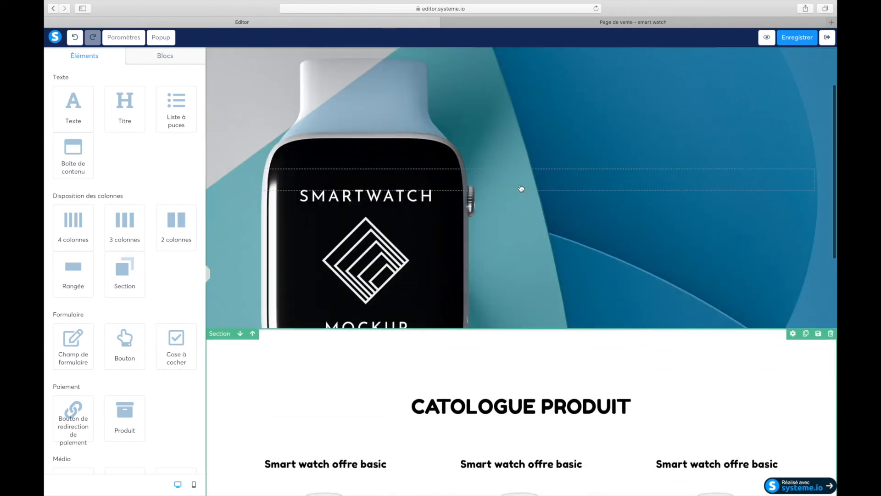
{"action": "scroll", "coordinate": [521, 188], "scroll_direction": "up", "scroll_amount": 4}
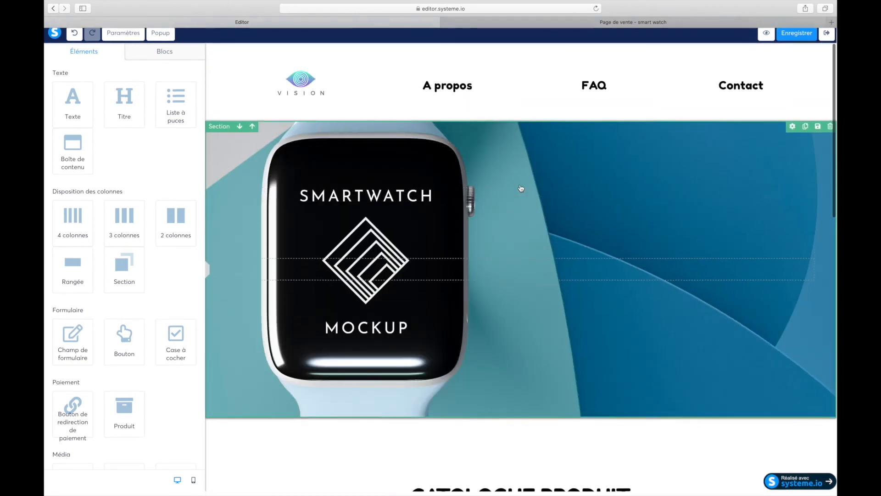
{"action": "scroll", "coordinate": [521, 188], "scroll_direction": "down", "scroll_amount": 10}
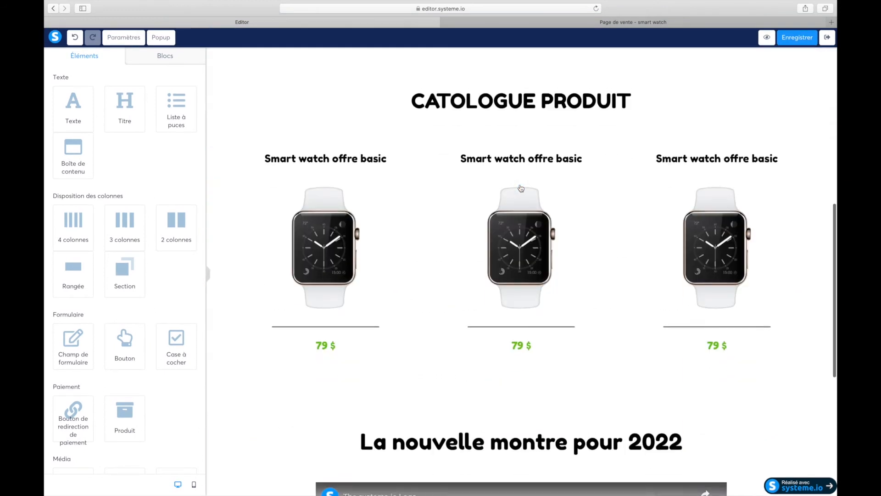
{"action": "scroll", "coordinate": [522, 188], "scroll_direction": "down", "scroll_amount": 3}
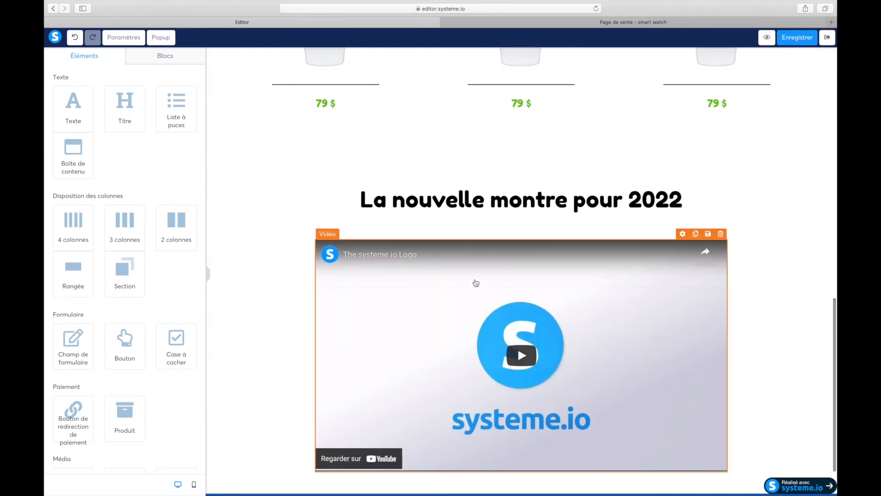
{"action": "left_click", "coordinate": [683, 235]}
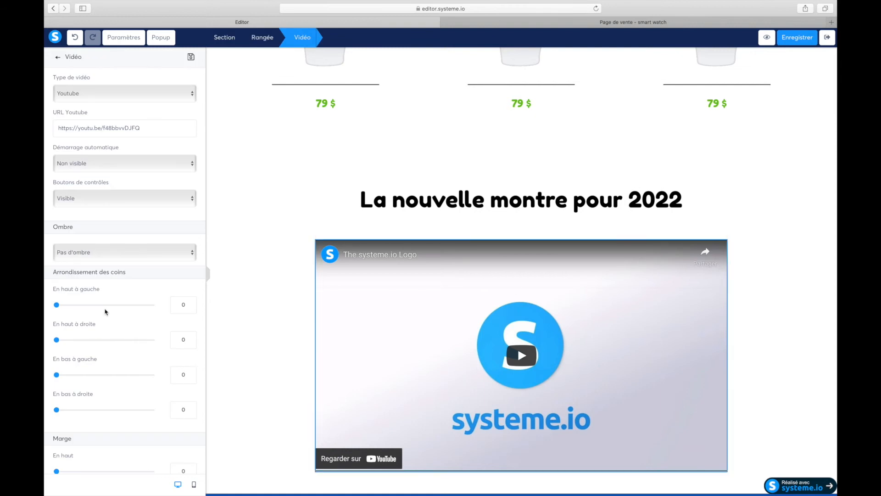
{"action": "left_click", "coordinate": [130, 261]}
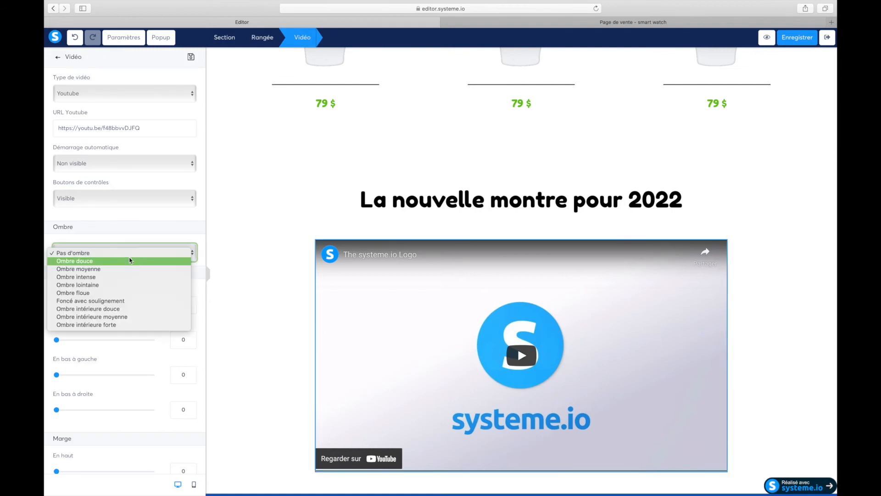
{"action": "left_click", "coordinate": [108, 277]}
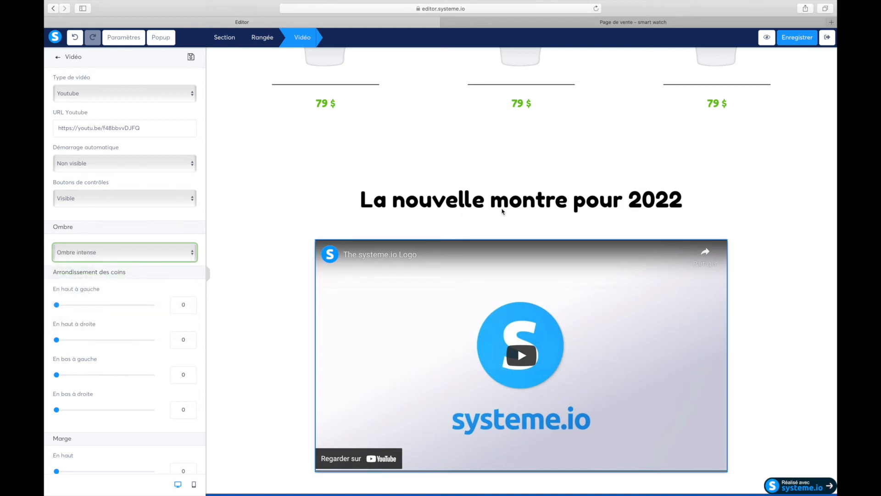
{"action": "left_click", "coordinate": [719, 187]}
- Review the page layout from header to footer in the editor and save the page
{"action": "scroll", "coordinate": [602, 219], "scroll_direction": "down", "scroll_amount": 2}
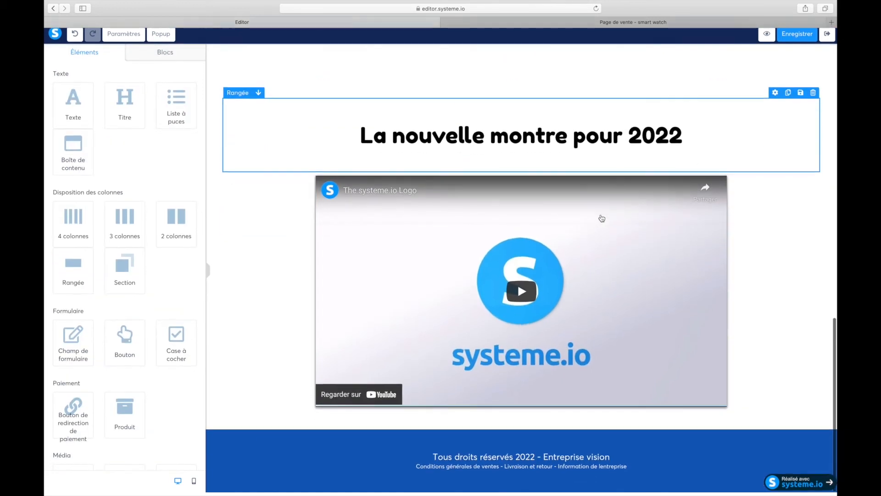
{"action": "scroll", "coordinate": [602, 218], "scroll_direction": "up", "scroll_amount": 6}
{"action": "scroll", "coordinate": [602, 218], "scroll_direction": "up", "scroll_amount": 6}
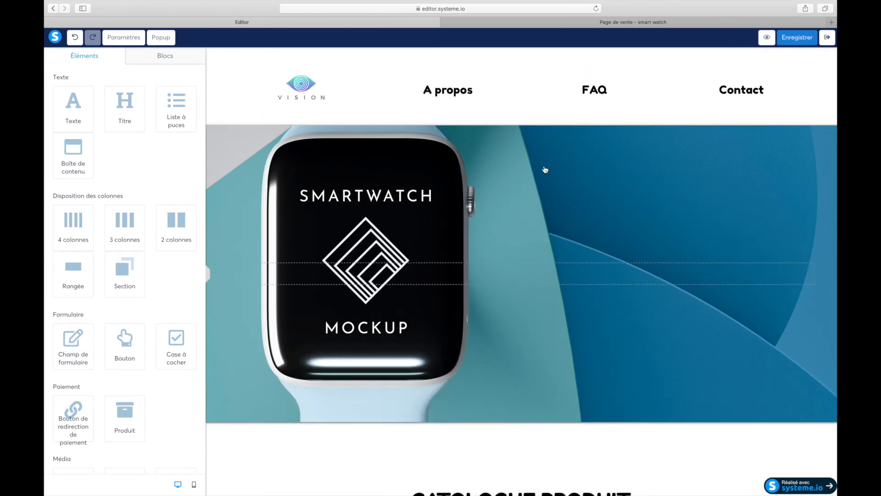
{"action": "scroll", "coordinate": [519, 183], "scroll_direction": "down", "scroll_amount": 10}
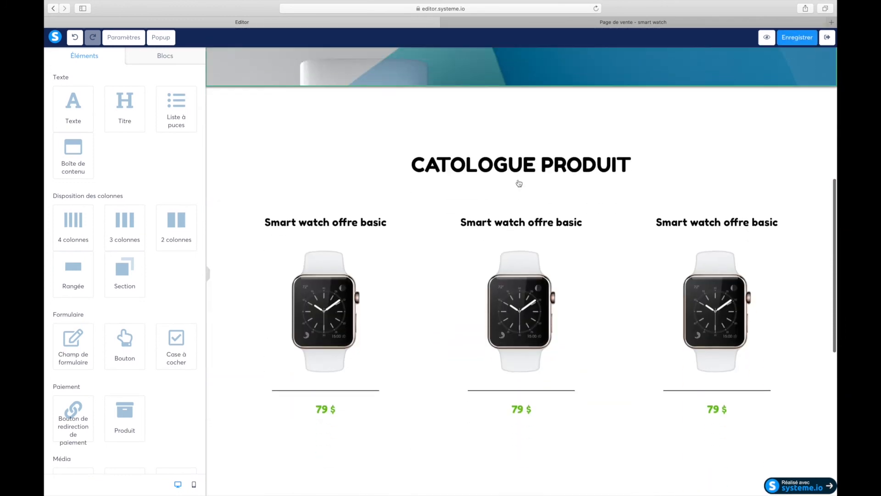
{"action": "scroll", "coordinate": [518, 183], "scroll_direction": "down", "scroll_amount": 2}
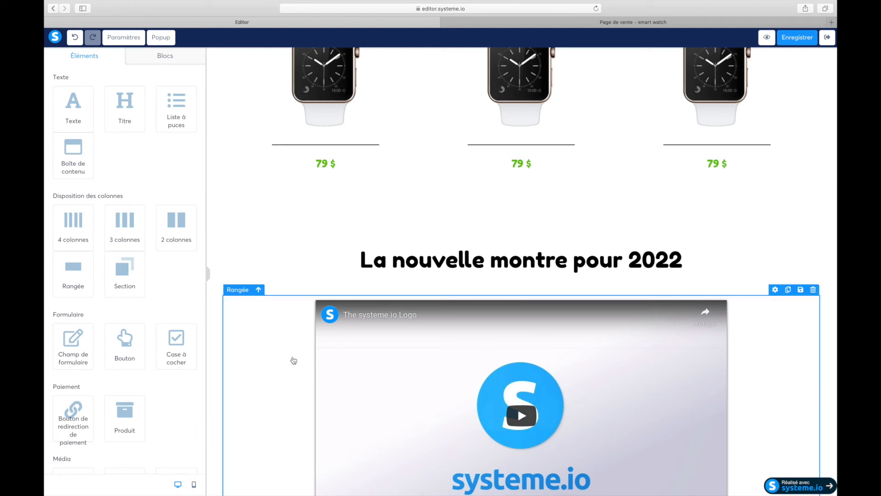
{"action": "scroll", "coordinate": [294, 361], "scroll_direction": "up", "scroll_amount": 10}
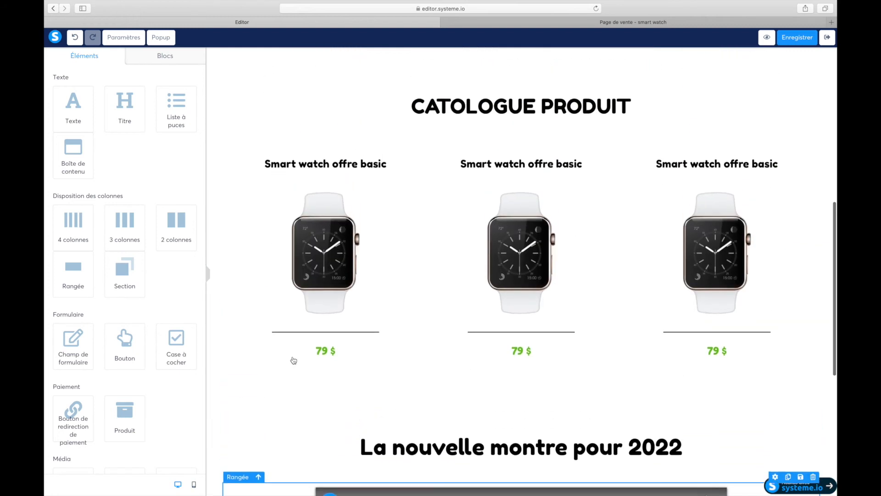
{"action": "left_click", "coordinate": [794, 43]}
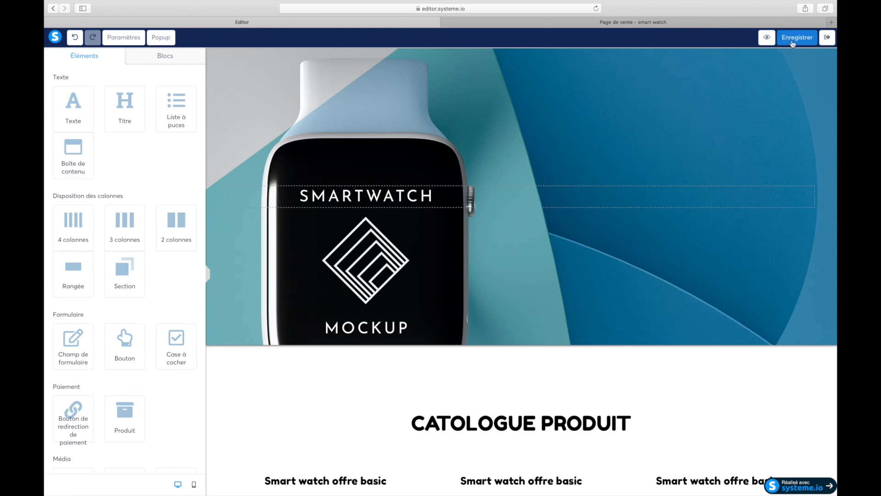
- Open the page preview, dismiss the preview notice, and check the page from the header down to the footer
{"action": "left_click", "coordinate": [769, 39]}
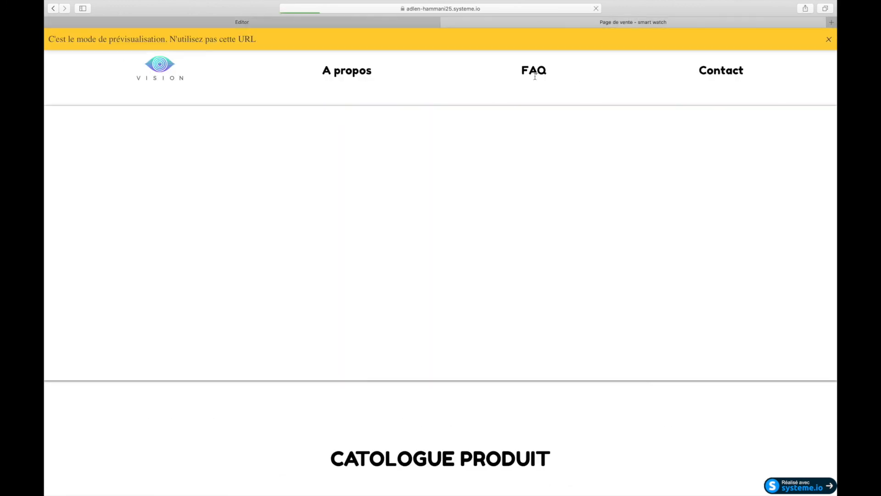
{"action": "left_click", "coordinate": [830, 41]}
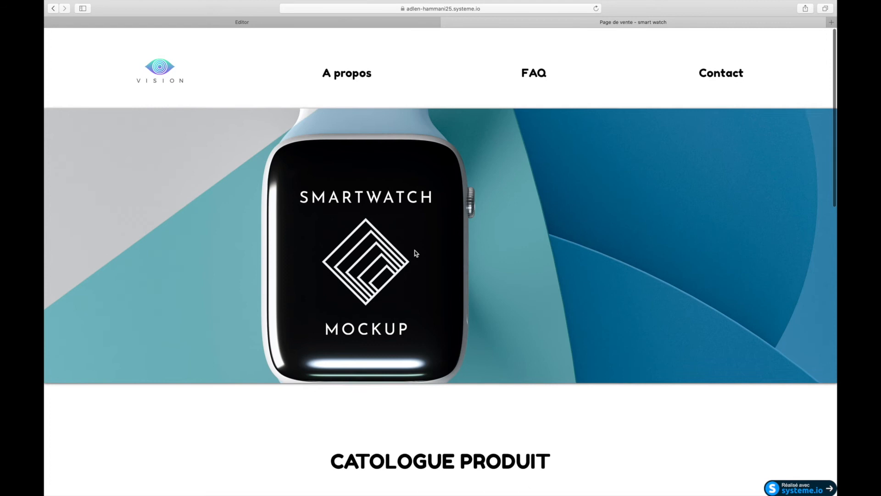
{"action": "scroll", "coordinate": [416, 253], "scroll_direction": "down", "scroll_amount": 3}
{"action": "scroll", "coordinate": [416, 253], "scroll_direction": "down", "scroll_amount": 13}
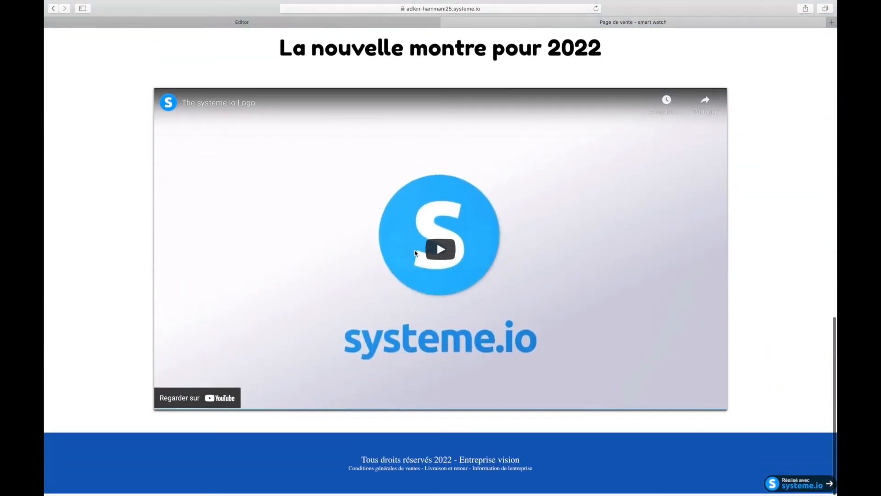
{"action": "scroll", "coordinate": [416, 253], "scroll_direction": "up", "scroll_amount": 10}
{"action": "scroll", "coordinate": [416, 253], "scroll_direction": "up", "scroll_amount": 2}
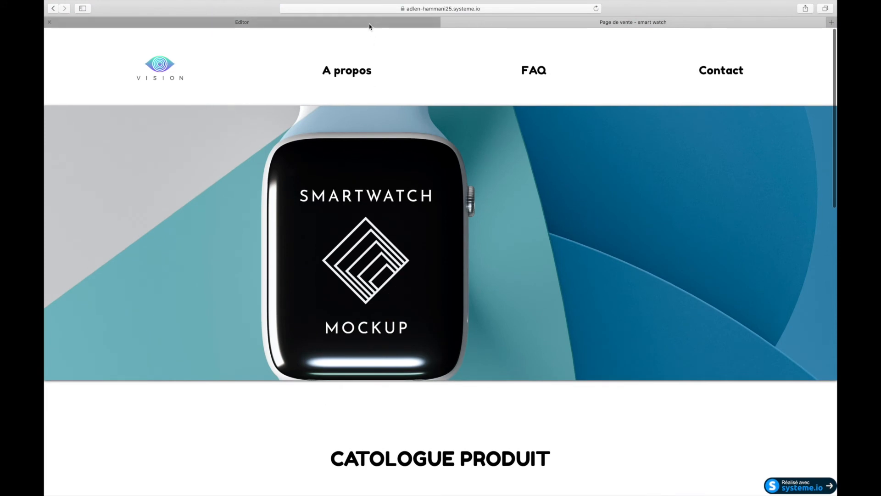
- Check the previewed page, return to the editor and examine the page layout from the header down to the footer
{"action": "scroll", "coordinate": [375, 248], "scroll_direction": "down", "scroll_amount": 8}
{"action": "scroll", "coordinate": [375, 255], "scroll_direction": "up", "scroll_amount": 6}
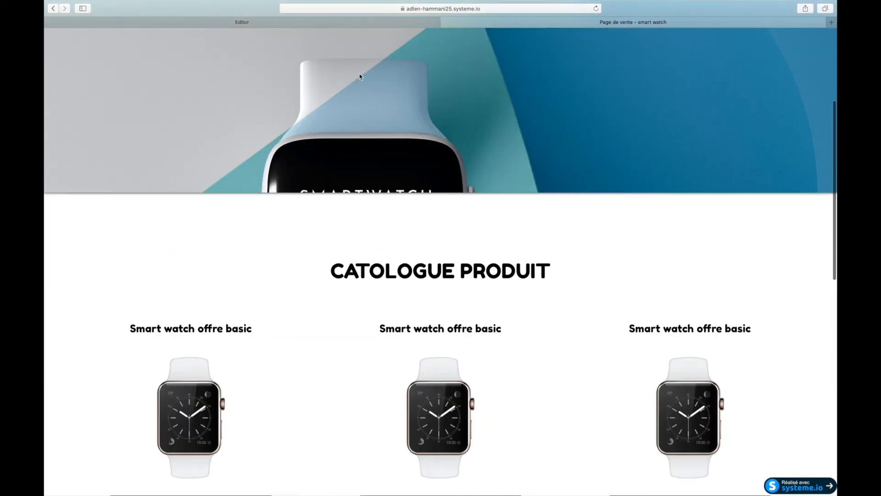
{"action": "scroll", "coordinate": [363, 221], "scroll_direction": "down", "scroll_amount": 7}
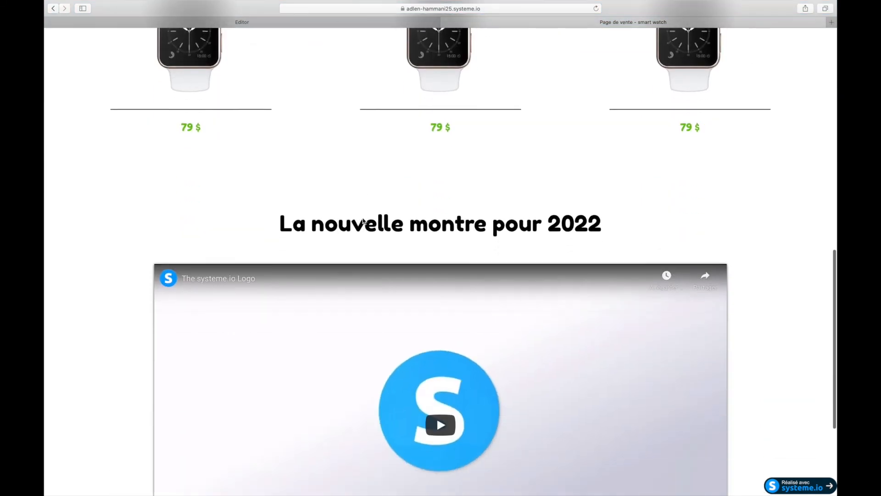
{"action": "left_click", "coordinate": [326, 23]}
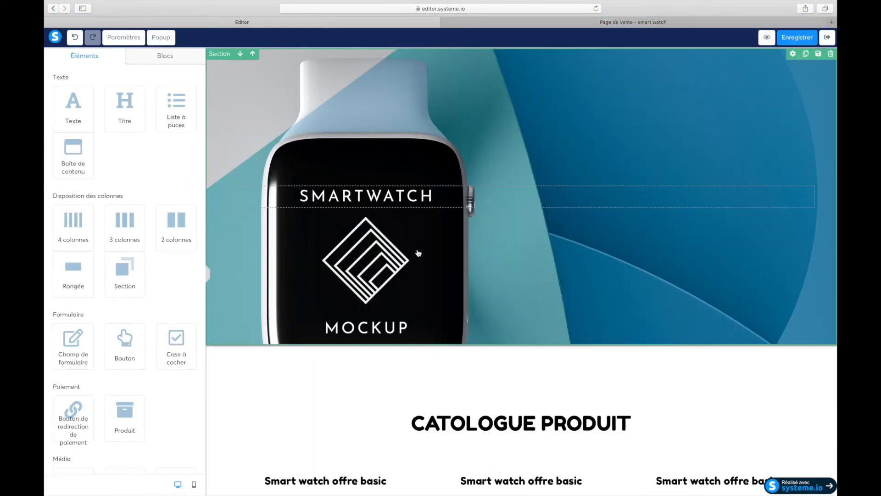
{"action": "scroll", "coordinate": [418, 252], "scroll_direction": "down", "scroll_amount": 10}
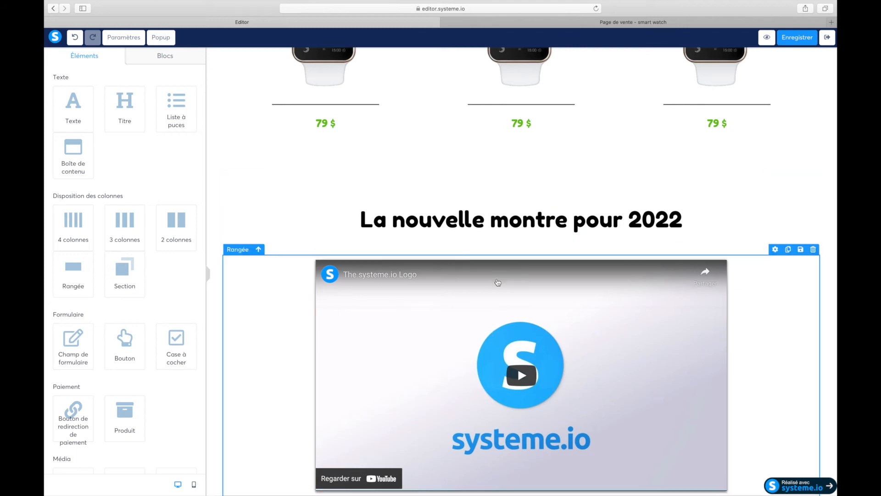
{"action": "scroll", "coordinate": [495, 331], "scroll_direction": "down", "scroll_amount": 1}
{"action": "scroll", "coordinate": [498, 293], "scroll_direction": "up", "scroll_amount": 6}
{"action": "scroll", "coordinate": [498, 282], "scroll_direction": "up", "scroll_amount": 8}
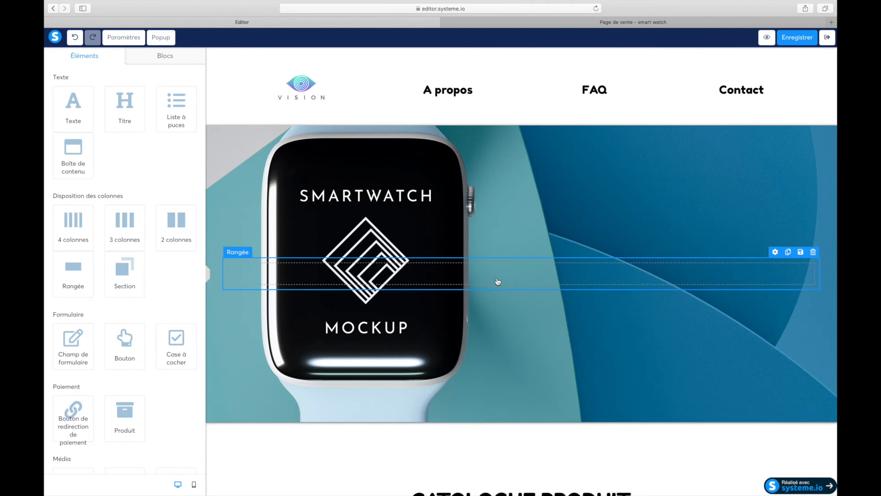
{"action": "scroll", "coordinate": [498, 281], "scroll_direction": "down", "scroll_amount": 10}
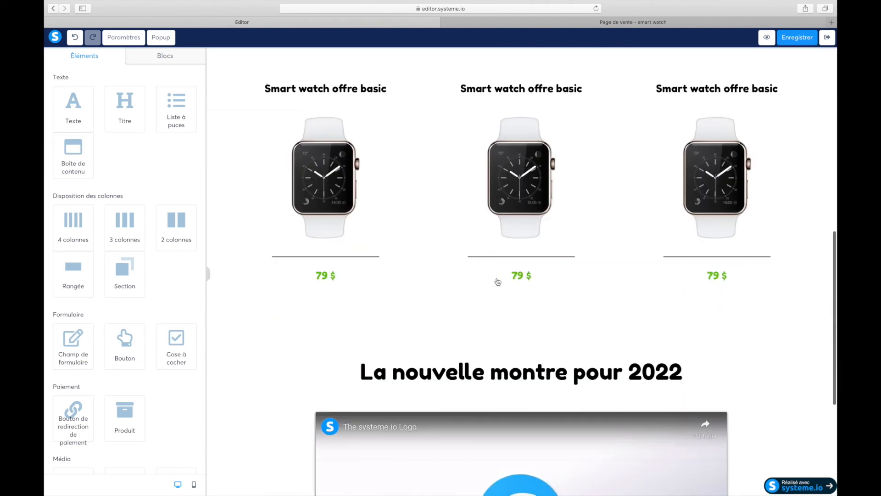
{"action": "scroll", "coordinate": [498, 282], "scroll_direction": "down", "scroll_amount": 2}
{"action": "scroll", "coordinate": [498, 282], "scroll_direction": "up", "scroll_amount": 10}
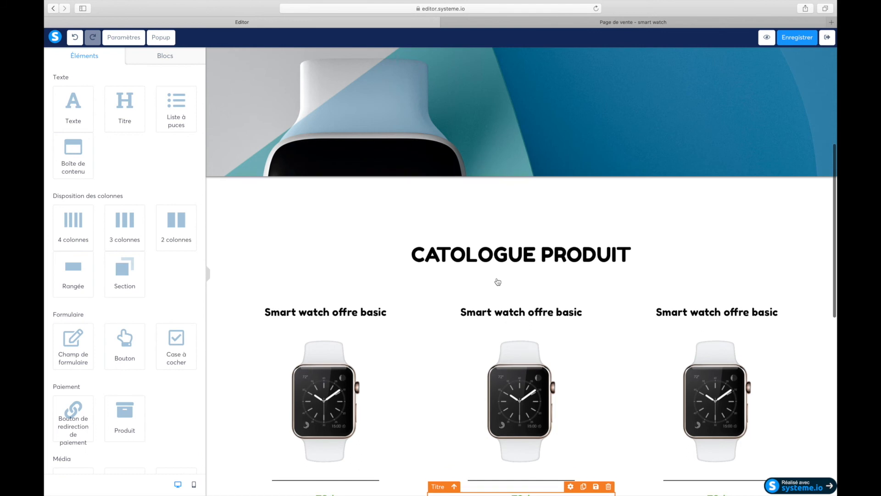
{"action": "scroll", "coordinate": [498, 281], "scroll_direction": "down", "scroll_amount": 1}
{"action": "scroll", "coordinate": [498, 281], "scroll_direction": "down", "scroll_amount": 10}
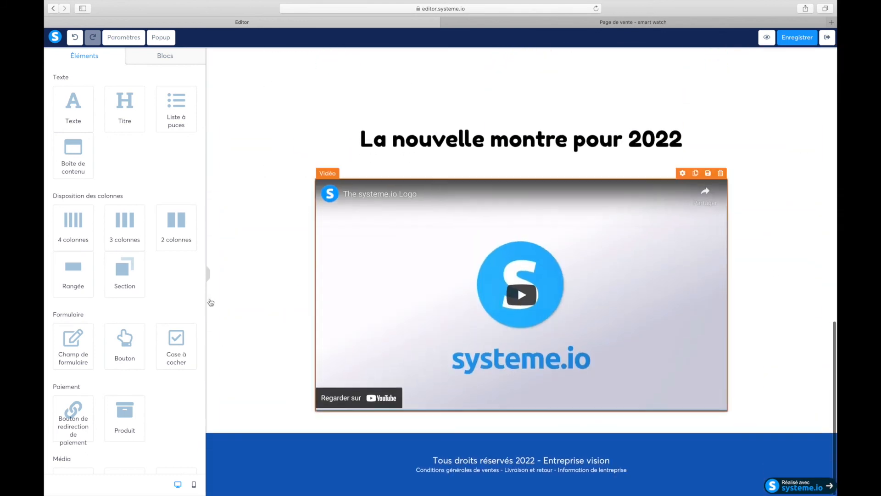
- Add a section with a four-column row between the video and the footer, and insert a title element above the columns
{"action": "mouse_move", "coordinate": [69, 217]}
{"action": "left_mouse_down"}
{"action": "mouse_move", "coordinate": [476, 412]}
{"action": "mouse_move", "coordinate": [73, 220]}
{"action": "left_mouse_up"}
{"action": "left_click_drag", "start_coordinate": [123, 271], "coordinate": [489, 418]}
{"action": "scroll", "coordinate": [488, 417], "scroll_direction": "down", "scroll_amount": 3}
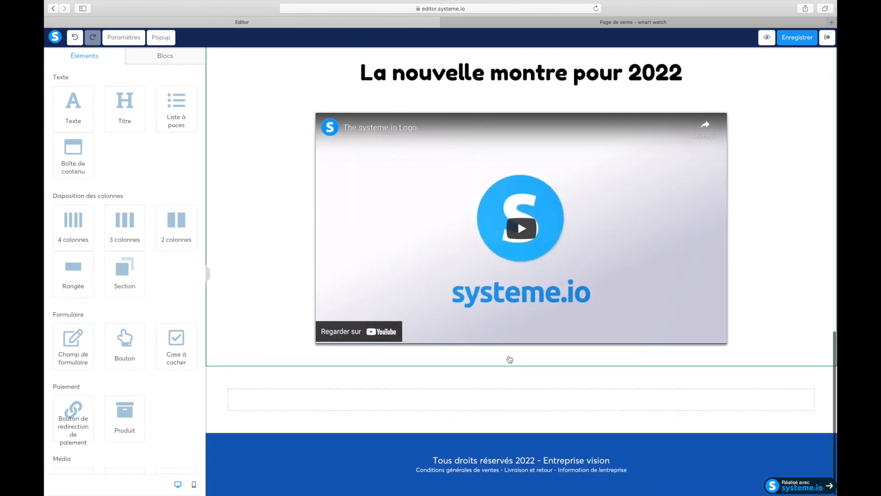
{"action": "mouse_move", "coordinate": [511, 379]}
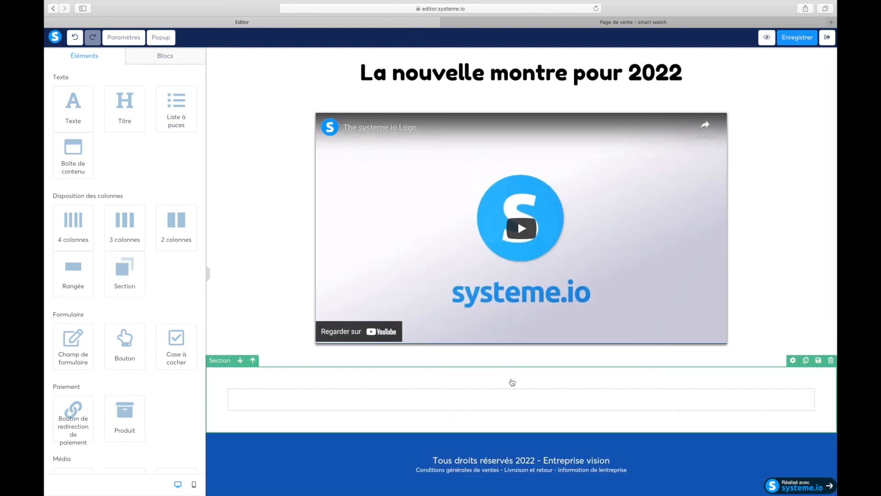
{"action": "left_click_drag", "start_coordinate": [73, 220], "coordinate": [479, 401]}
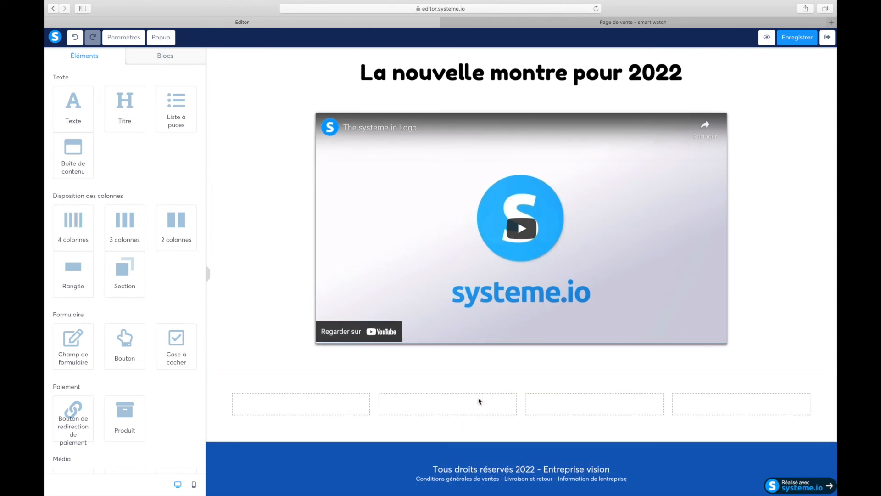
{"action": "scroll", "coordinate": [478, 401], "scroll_direction": "down", "scroll_amount": 1}
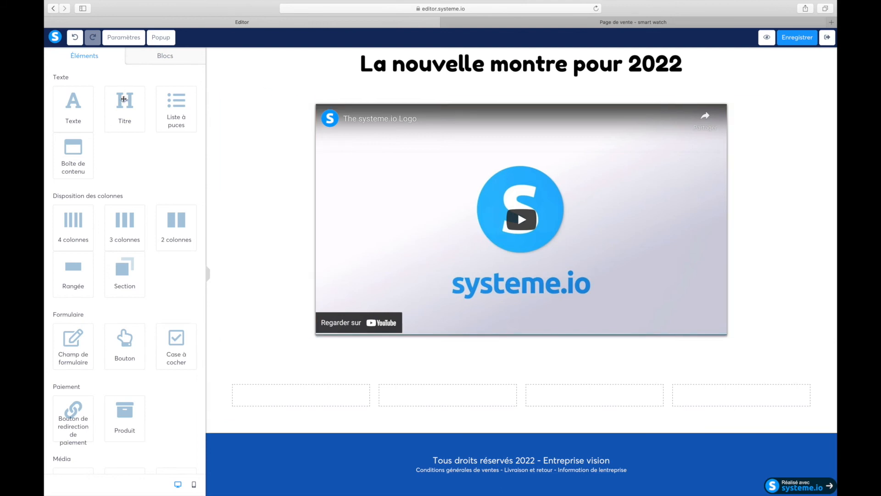
{"action": "left_click_drag", "start_coordinate": [124, 99], "coordinate": [506, 359]}
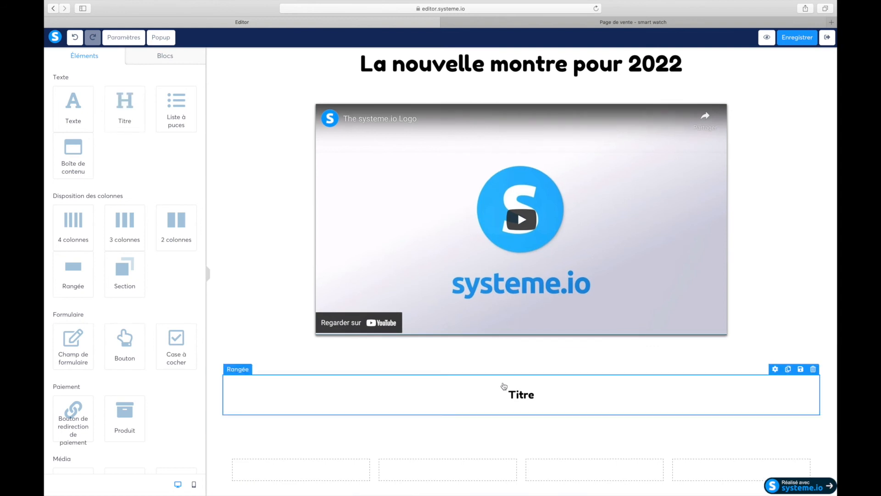
- Insert the uploaded logo image 44_Vision.jpg into the first of the four columns
{"action": "scroll", "coordinate": [449, 393], "scroll_direction": "down", "scroll_amount": 3}
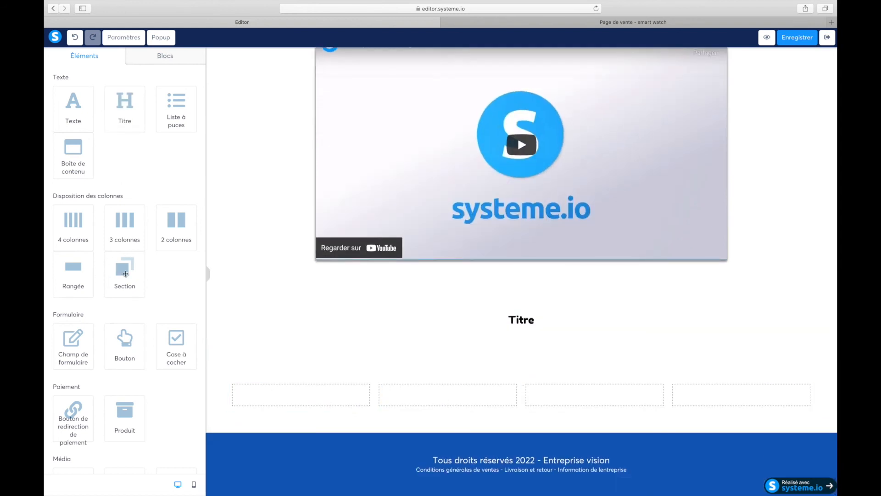
{"action": "scroll", "coordinate": [125, 274], "scroll_direction": "down", "scroll_amount": 3}
{"action": "left_click_drag", "start_coordinate": [67, 357], "coordinate": [290, 395]}
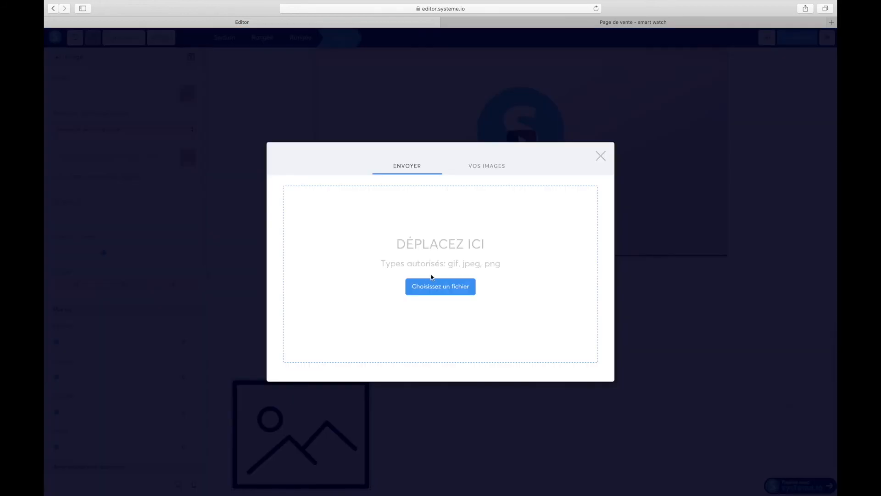
{"action": "left_click", "coordinate": [481, 166]}
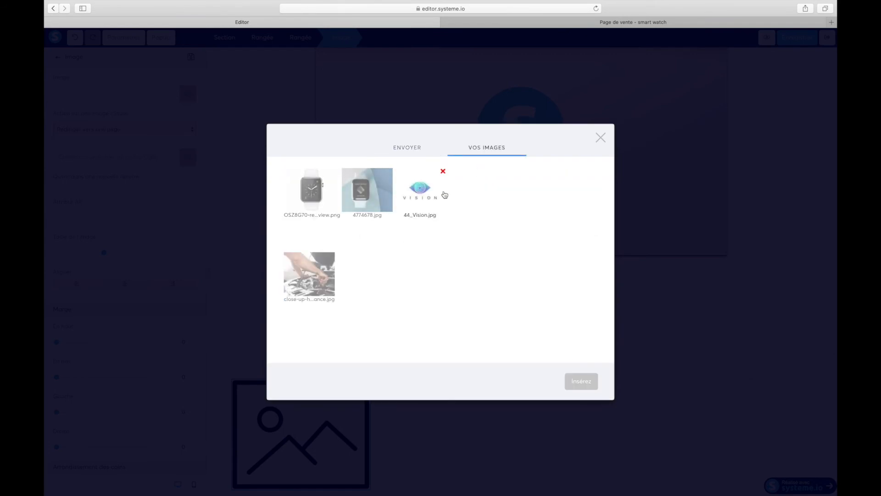
{"action": "left_click", "coordinate": [444, 193]}
{"action": "left_click", "coordinate": [581, 382]}
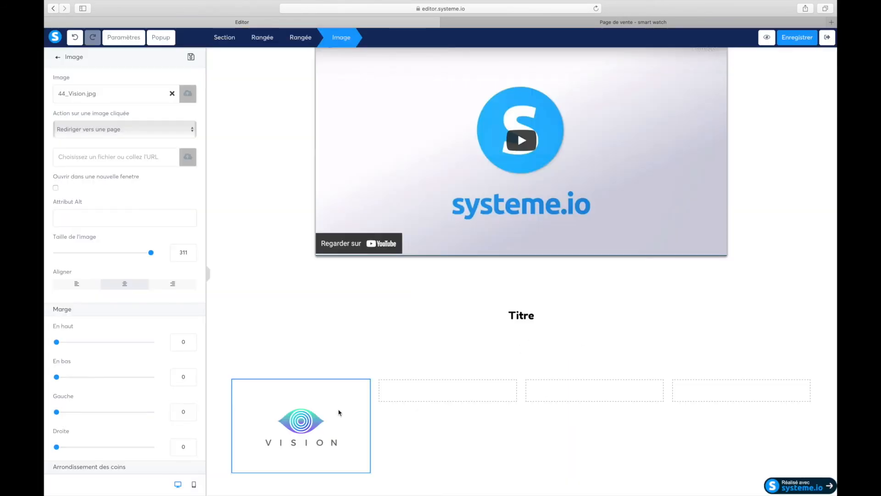
{"action": "left_click", "coordinate": [296, 435]}
- Add a text below the first column's logo reading "Livraison sous un délai de 24 heure"
{"action": "scroll", "coordinate": [279, 388], "scroll_direction": "down", "scroll_amount": 2}
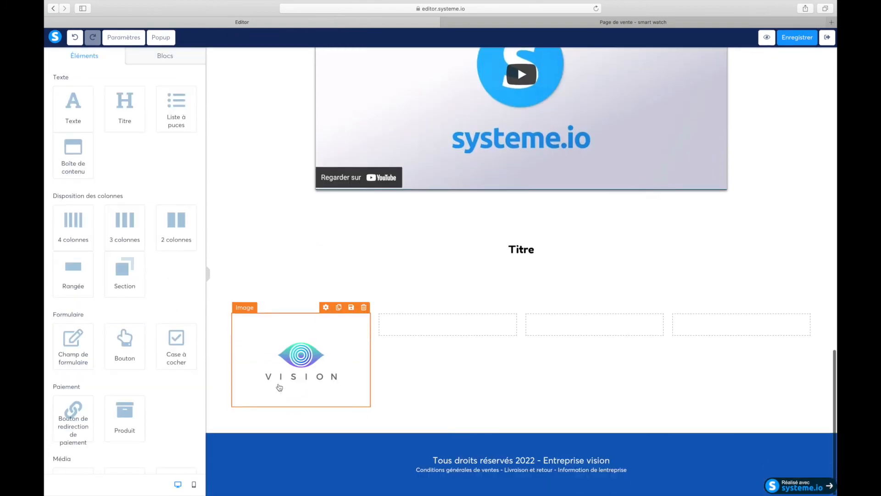
{"action": "left_click_drag", "start_coordinate": [75, 108], "coordinate": [324, 398]}
{"action": "left_click", "coordinate": [303, 433]}
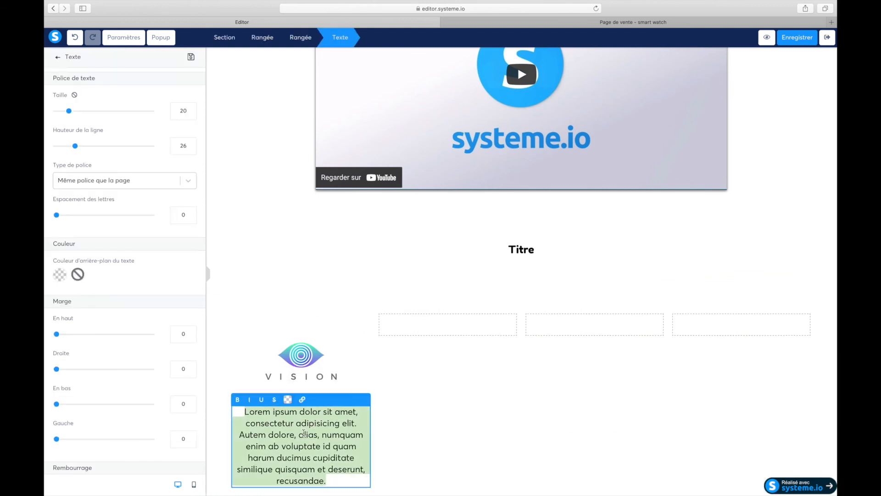
{"action": "type", "text": "Livraison sous un délai de 24 heure"}
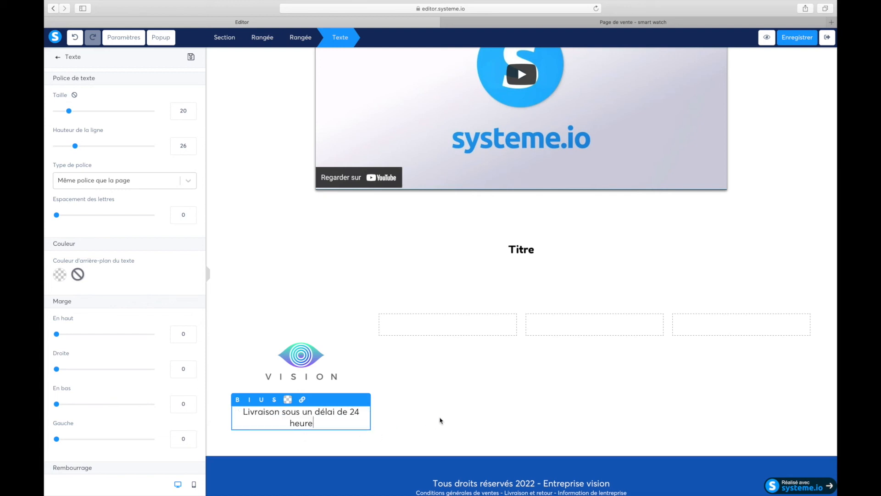
{"action": "left_click", "coordinate": [309, 352]}
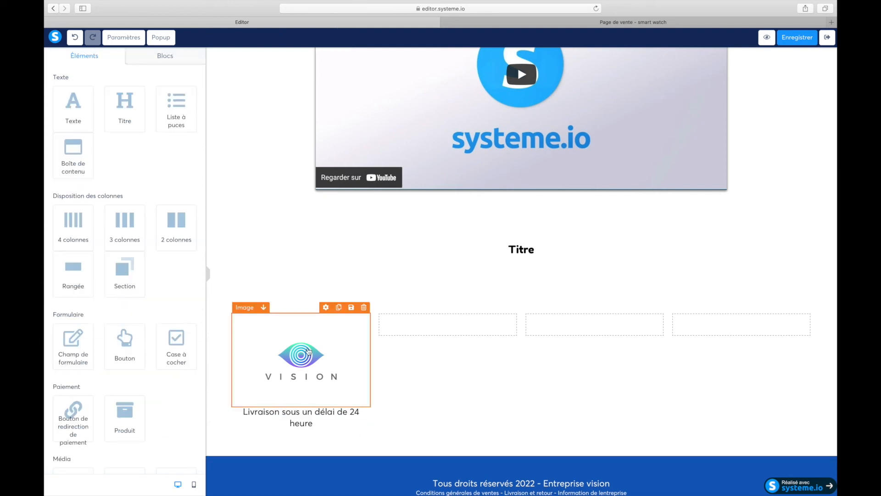
- Duplicate the first column's logo and delivery text, and move the copies into the second column
{"action": "left_click", "coordinate": [339, 307]}
{"action": "left_click_drag", "start_coordinate": [293, 360], "coordinate": [441, 337]}
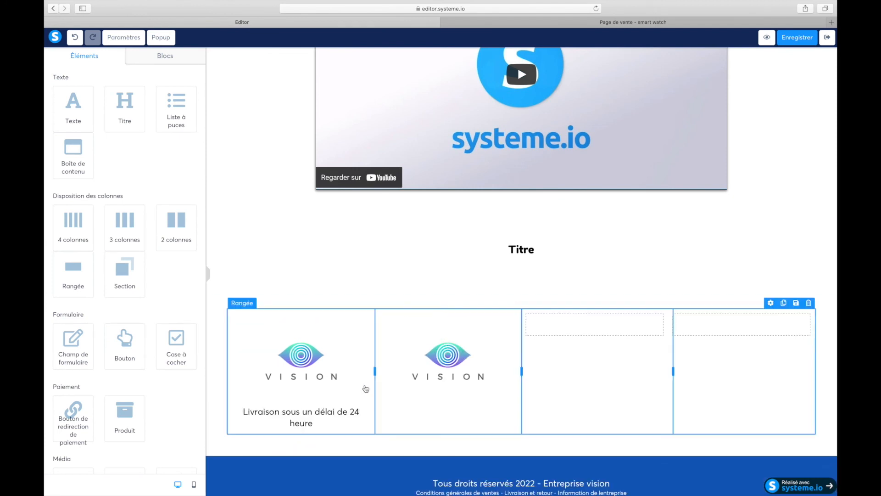
{"action": "left_click", "coordinate": [339, 400]}
{"action": "left_click_drag", "start_coordinate": [328, 416], "coordinate": [471, 392]}
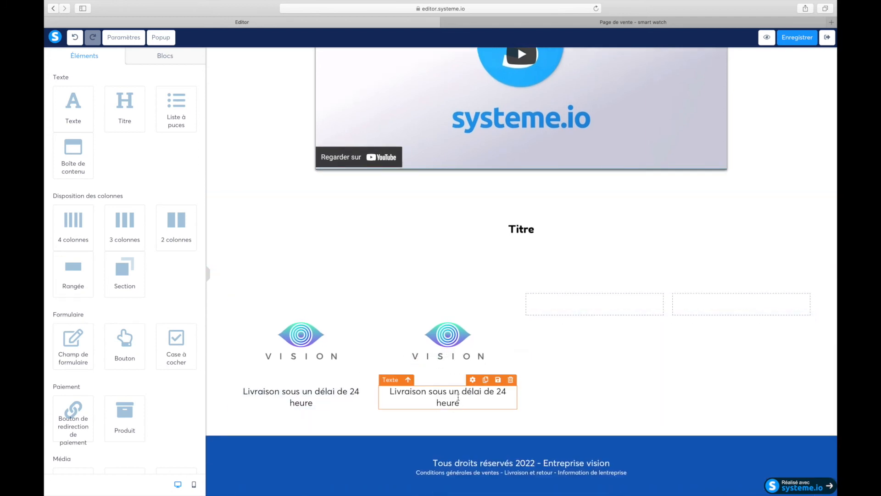
- Replace the text below the second column's logo with "Fabrication française"
{"action": "double_click", "coordinate": [458, 398]}
{"action": "type", "text": "Fabricst"}
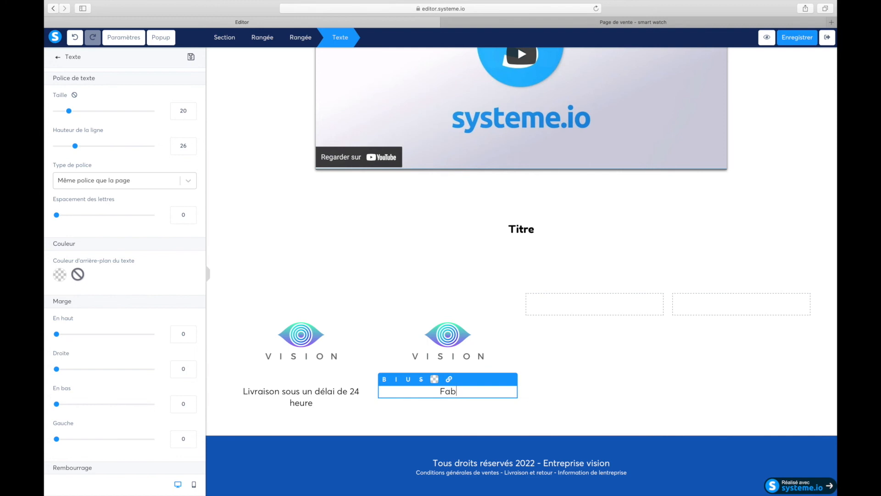
{"action": "key", "text": "BackSpace"}
{"action": "key", "text": "BackSpace"}
{"action": "type", "text": "ation fran"}
{"action": "type", "text": "c"}
{"action": "type", "text": "1aise"}
{"action": "left_click", "coordinate": [581, 386]}
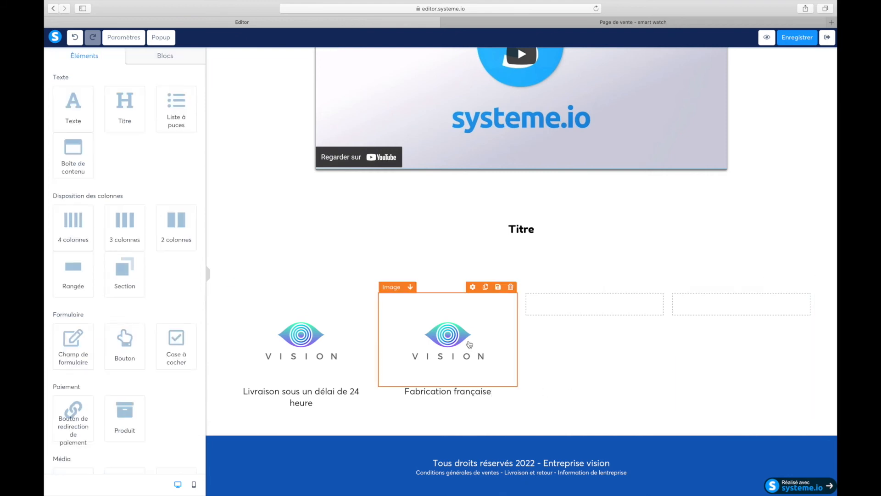
- Duplicate the second column's logo and text, and move the copies into the third column
{"action": "left_click", "coordinate": [485, 287]}
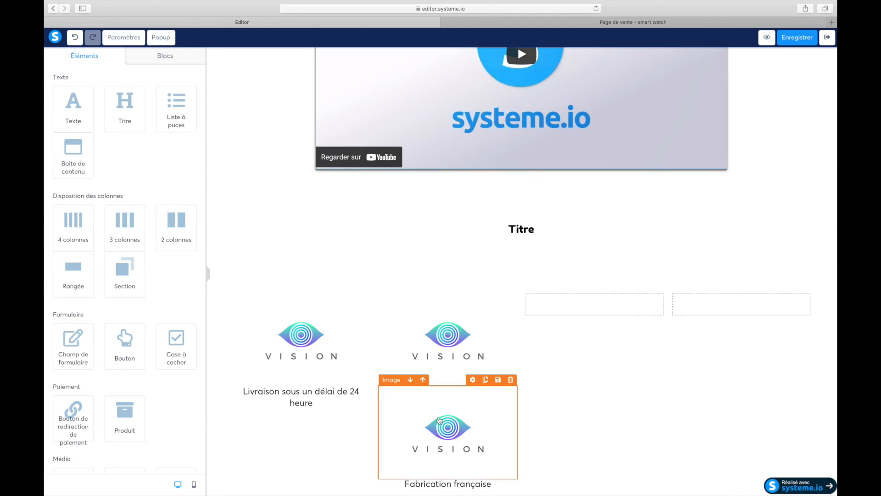
{"action": "left_click_drag", "start_coordinate": [468, 387], "coordinate": [576, 321]}
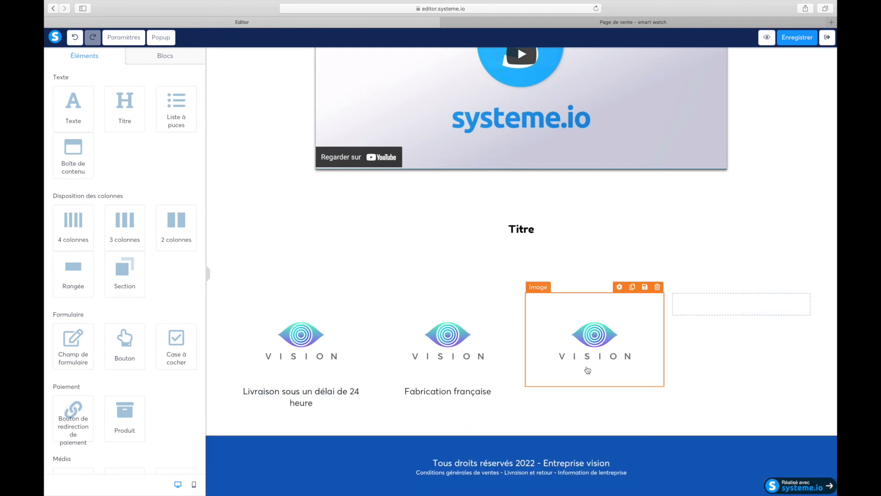
{"action": "left_click", "coordinate": [485, 379]}
{"action": "left_click_drag", "start_coordinate": [459, 391], "coordinate": [605, 391]}
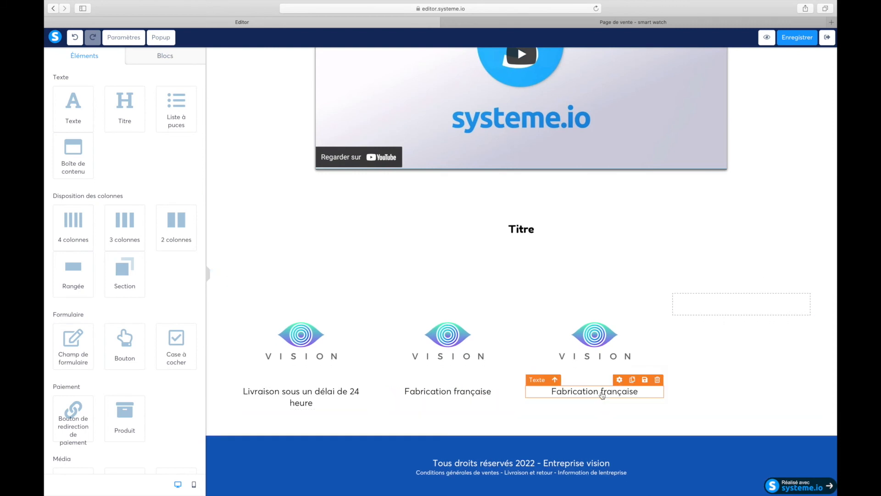
- Replace the text below the third column's logo with "Site web sécurisé"
{"action": "left_click", "coordinate": [603, 391]}
{"action": "triple_click", "coordinate": [602, 391]}
{"action": "type", "text": "S"}
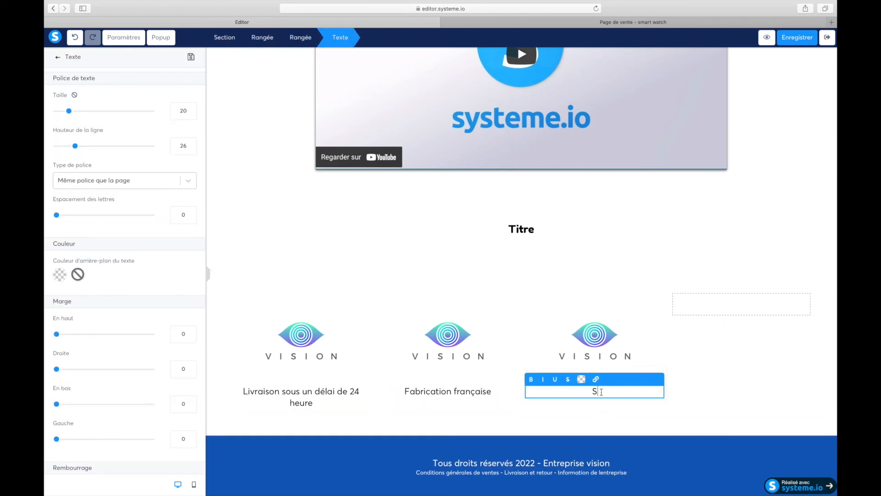
{"action": "type", "text": "ite web se"}
{"action": "type", "text": "curise"}
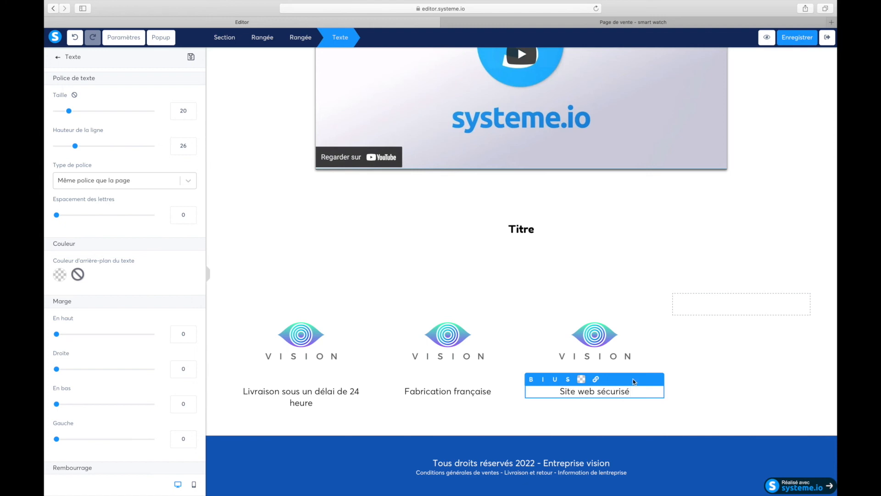
{"action": "left_click", "coordinate": [712, 363]}
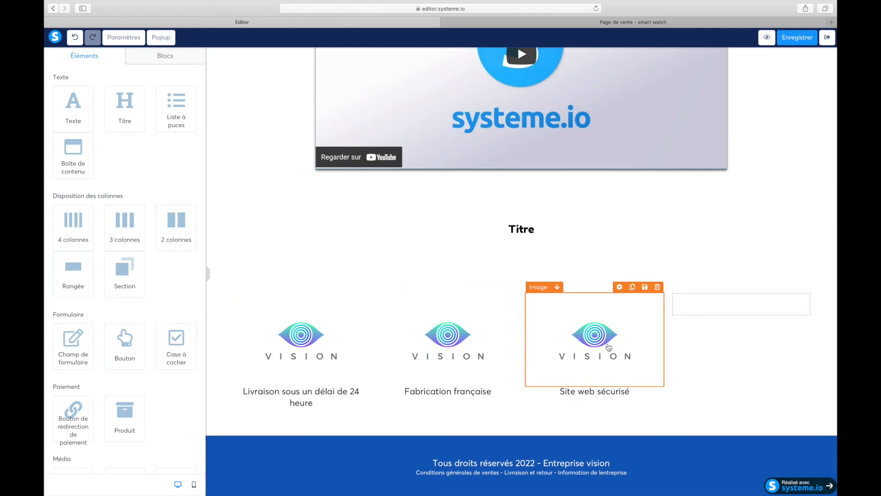
- Copy the third column's logo and text into the fourth column and change the copied text to "Livraison dans toute la france"
{"action": "left_click_drag", "start_coordinate": [631, 301], "coordinate": [718, 323]}
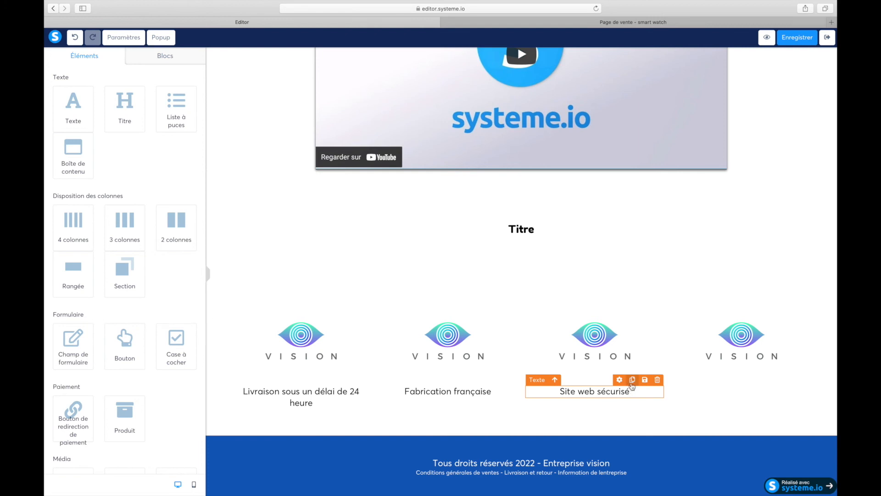
{"action": "left_click", "coordinate": [632, 381]}
{"action": "left_click_drag", "start_coordinate": [592, 404], "coordinate": [730, 392]}
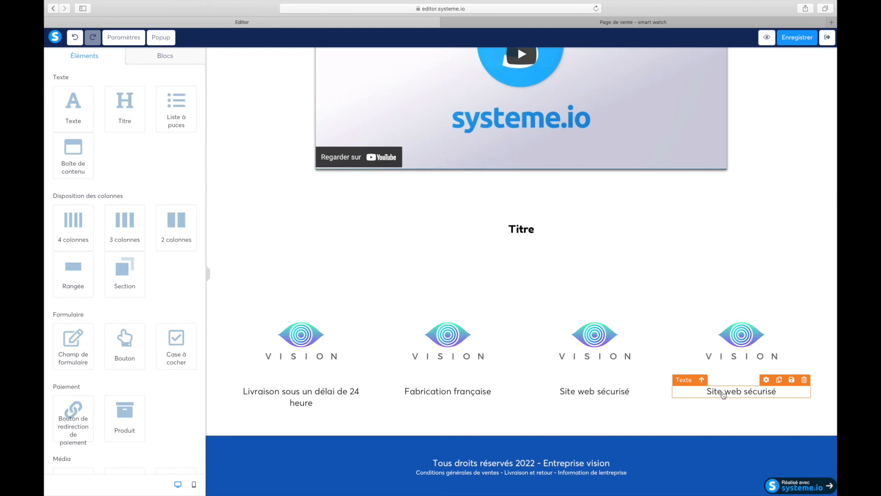
{"action": "double_click", "coordinate": [722, 393]}
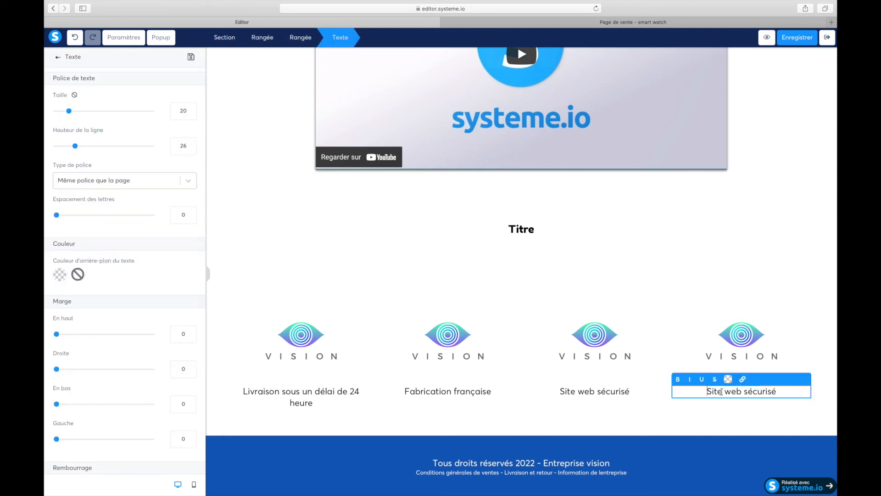
{"action": "type", "text": "Livraison dans toute la france"}
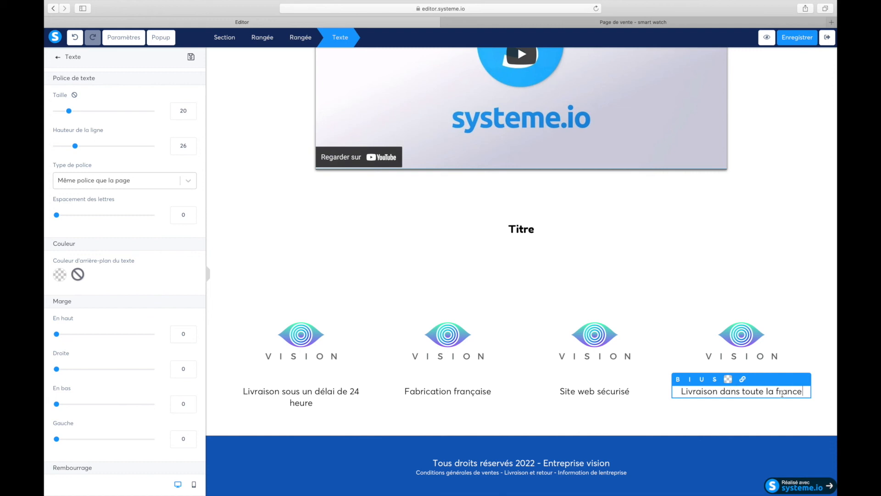
- Capitalise the last word of the fourth column's text to read "Livraison dans toute la France" and save the page
{"action": "key", "text": "BackSpace"}
{"action": "type", "text": "F"}
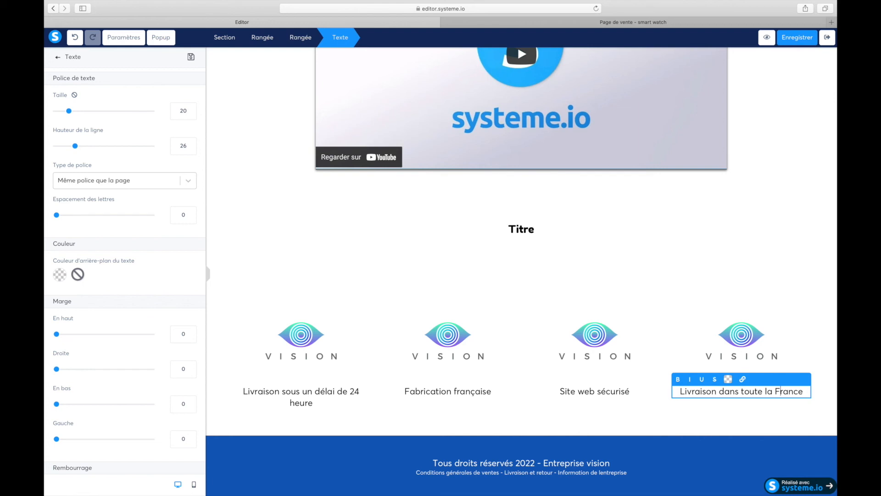
{"action": "left_click", "coordinate": [785, 278]}
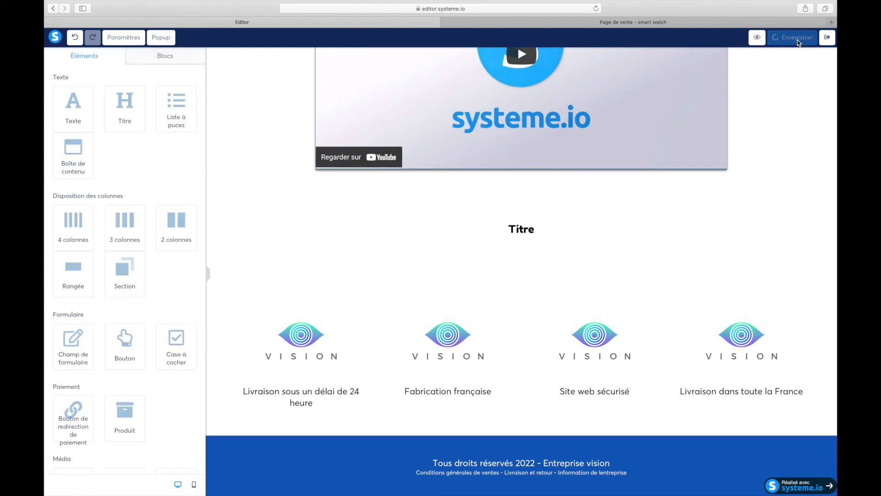
- Enlarge the "Titre" heading above the four benefit columns to text size 51
{"action": "scroll", "coordinate": [477, 243], "scroll_direction": "down", "scroll_amount": 1}
{"action": "scroll", "coordinate": [476, 243], "scroll_direction": "up", "scroll_amount": 2}
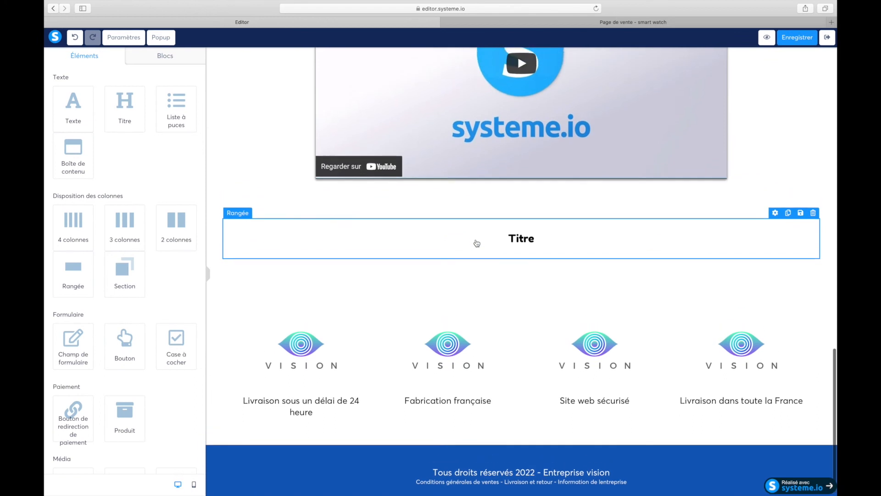
{"action": "double_click", "coordinate": [520, 244]}
{"action": "left_click_drag", "start_coordinate": [73, 111], "coordinate": [101, 110]}
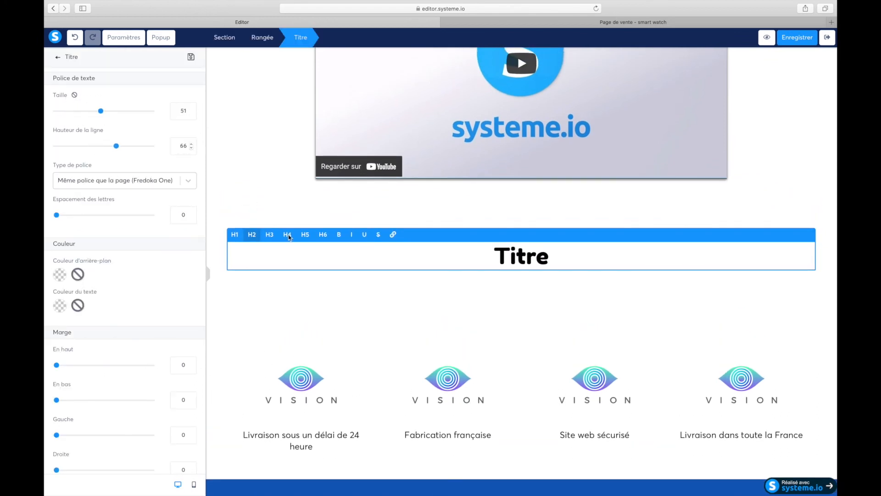
{"action": "left_click", "coordinate": [339, 207]}
- Review the whole sales page in the editor, from the header and product catalogue to the benefits section and footer
{"action": "scroll", "coordinate": [330, 268], "scroll_direction": "down", "scroll_amount": 2}
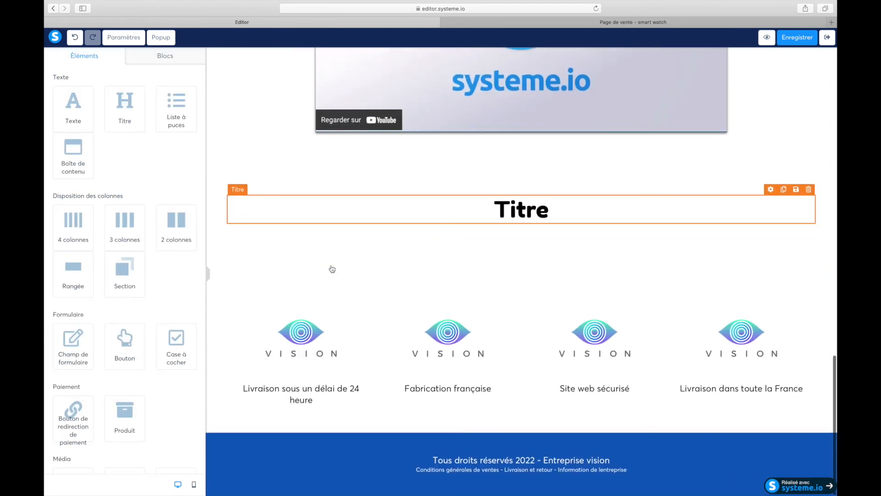
{"action": "scroll", "coordinate": [330, 268], "scroll_direction": "up", "scroll_amount": 15}
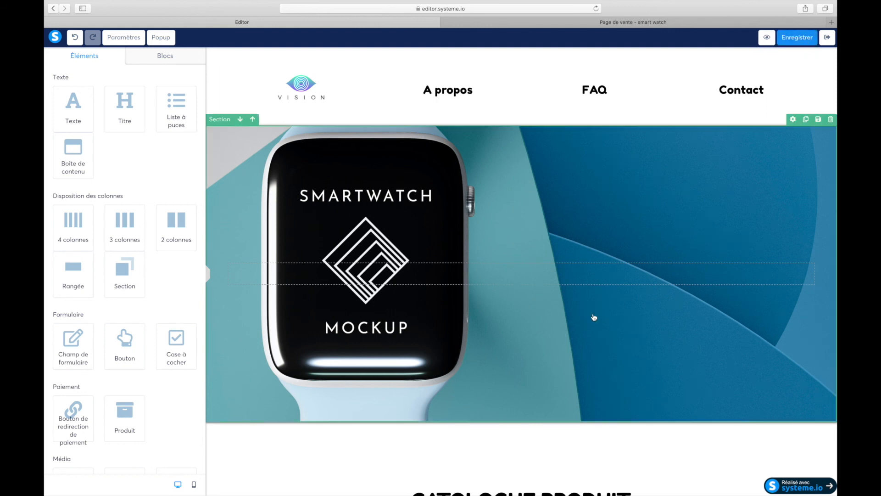
{"action": "scroll", "coordinate": [539, 339], "scroll_direction": "down", "scroll_amount": 5}
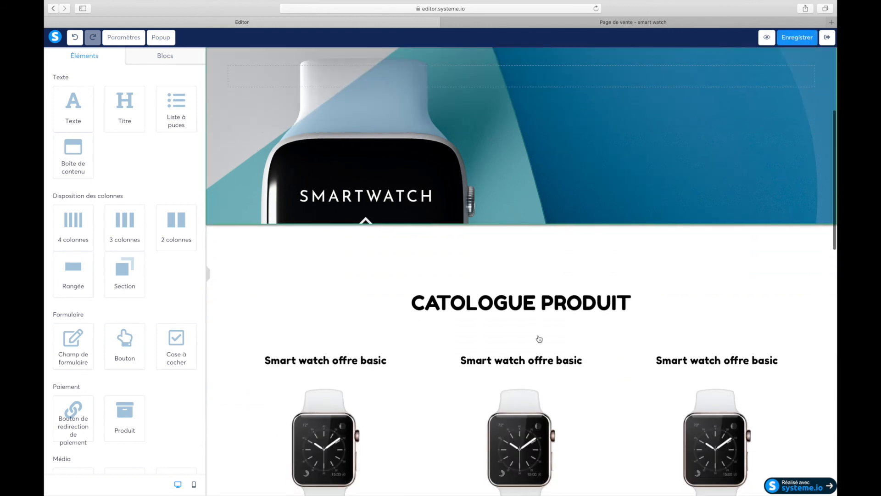
{"action": "scroll", "coordinate": [539, 339], "scroll_direction": "down", "scroll_amount": 7}
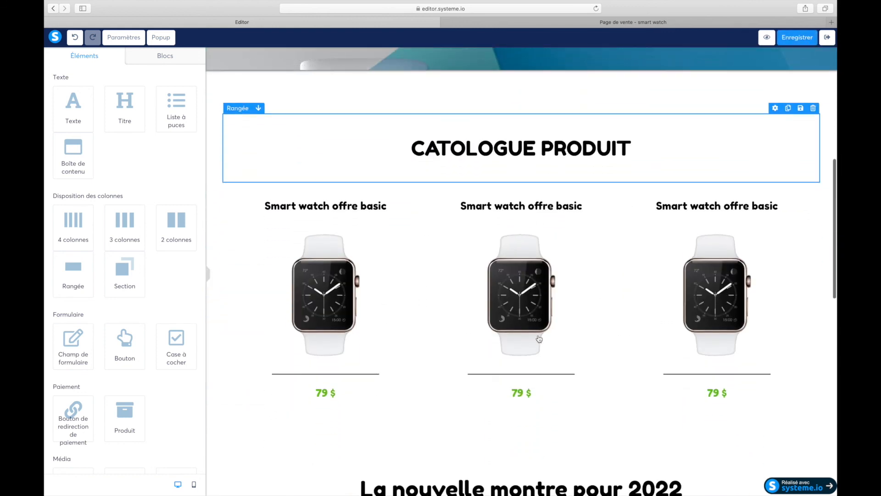
{"action": "scroll", "coordinate": [539, 339], "scroll_direction": "down", "scroll_amount": 10}
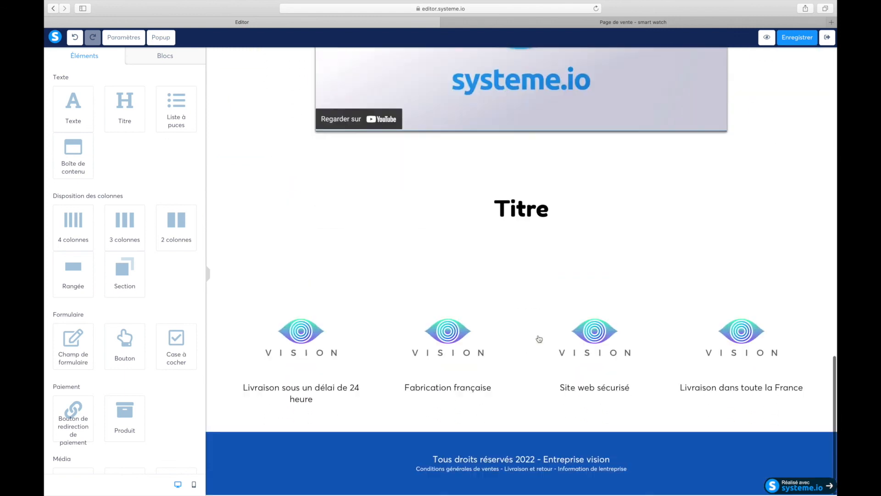
{"action": "scroll", "coordinate": [539, 339], "scroll_direction": "up", "scroll_amount": 9}
{"action": "scroll", "coordinate": [540, 339], "scroll_direction": "up", "scroll_amount": 12}
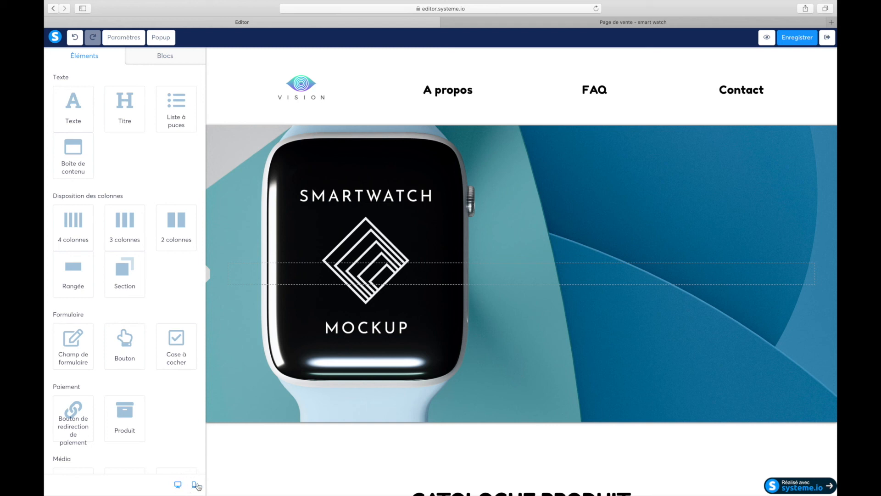
{"action": "scroll", "coordinate": [808, 52], "scroll_direction": "down", "scroll_amount": 2}
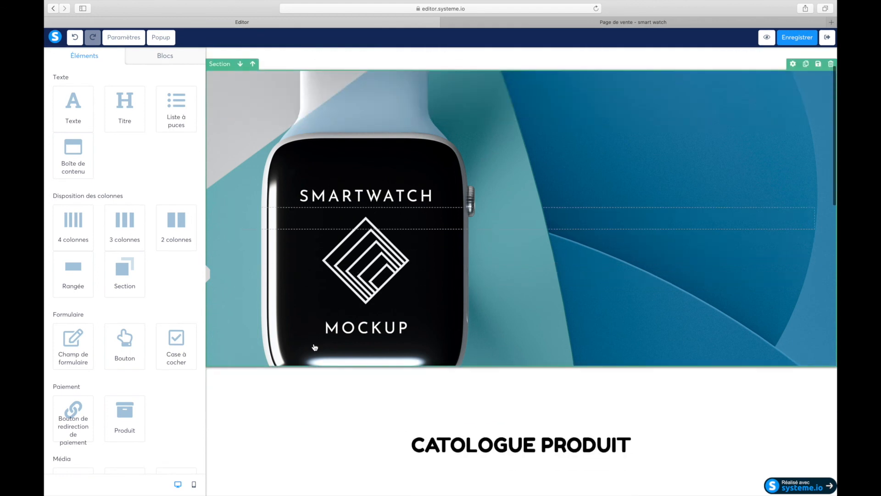
- Preview the page, dismiss the preview notice, check the watch banner and product catalogue, and return to the editor
{"action": "left_click", "coordinate": [766, 38]}
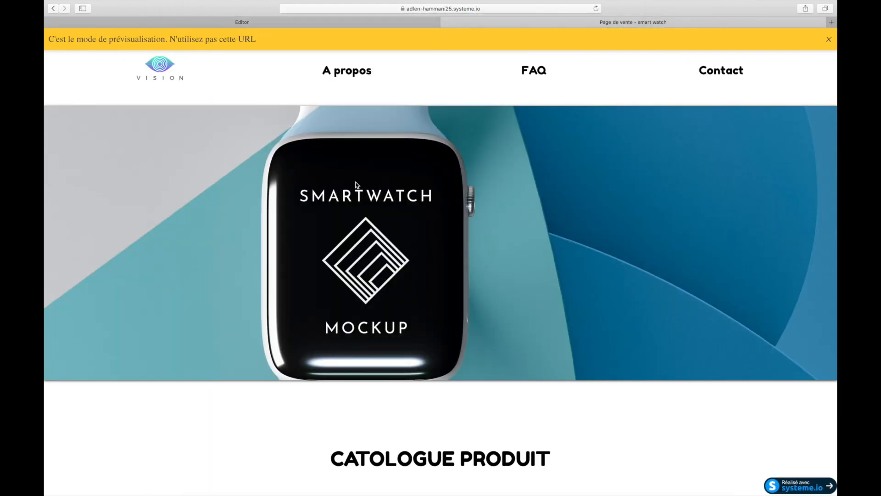
{"action": "left_click", "coordinate": [828, 41]}
{"action": "scroll", "coordinate": [450, 249], "scroll_direction": "down", "scroll_amount": 15}
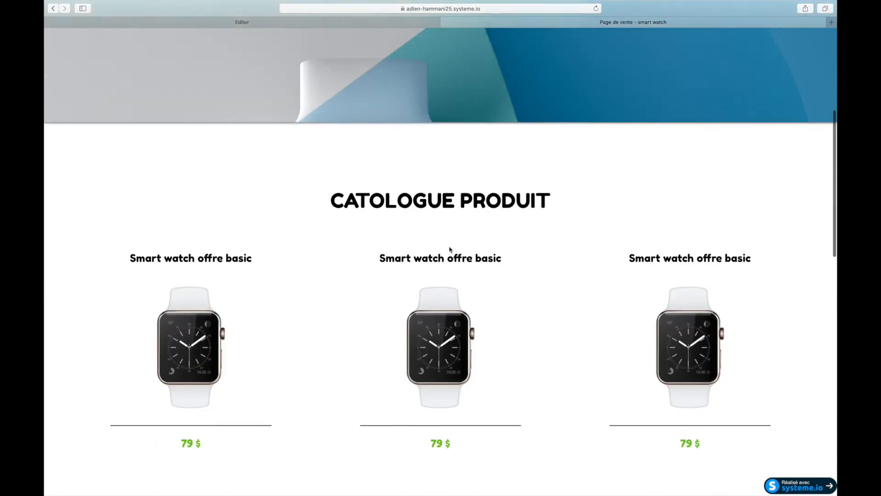
{"action": "scroll", "coordinate": [450, 250], "scroll_direction": "up", "scroll_amount": 15}
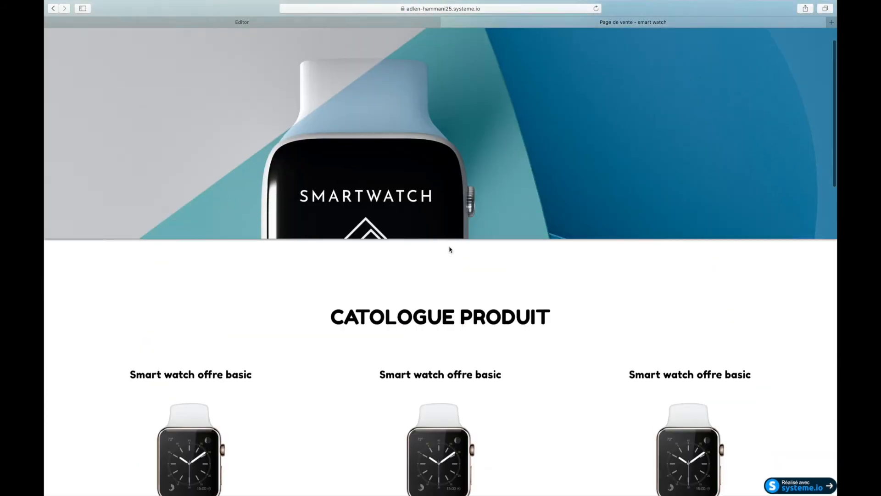
{"action": "left_click", "coordinate": [362, 25]}
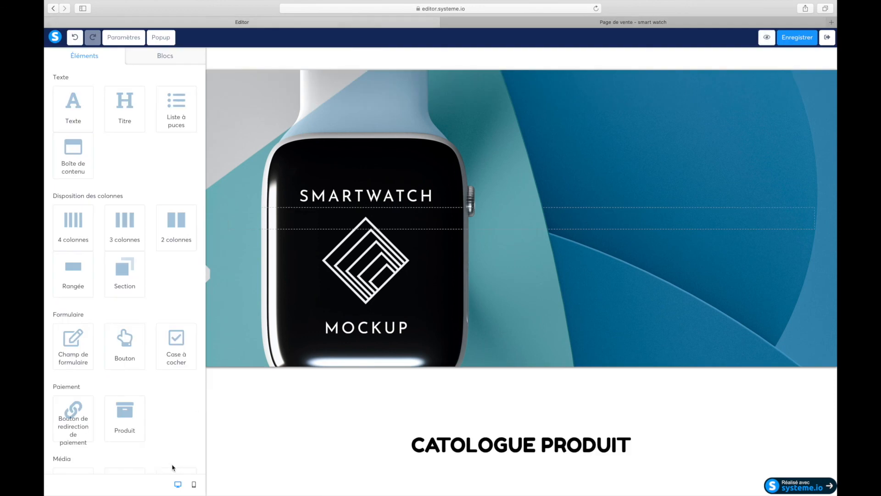
- Switch the editor to the mobile layout and look through the page's sections
{"action": "left_click", "coordinate": [195, 485]}
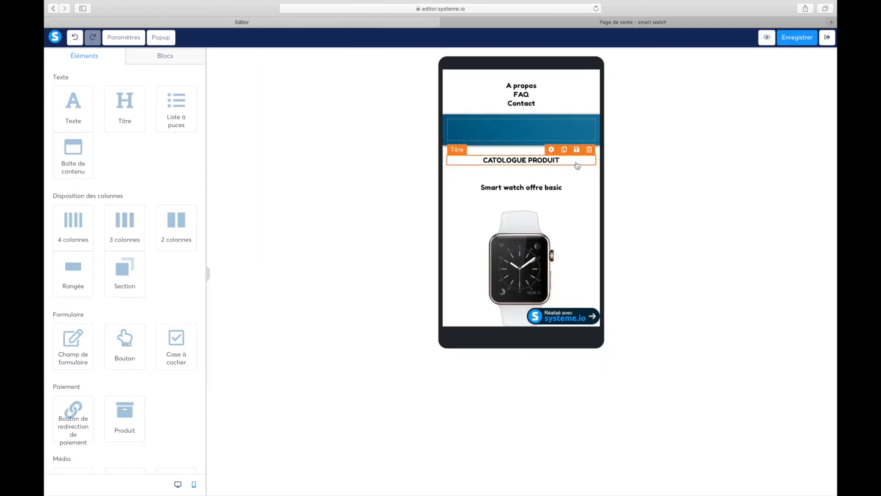
{"action": "scroll", "coordinate": [571, 172], "scroll_direction": "up", "scroll_amount": 2}
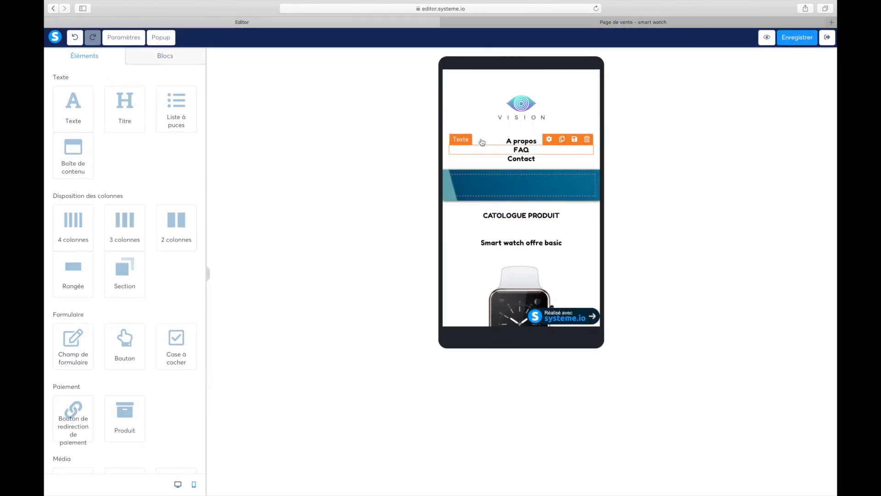
{"action": "scroll", "coordinate": [490, 262], "scroll_direction": "down", "scroll_amount": 5}
{"action": "scroll", "coordinate": [490, 262], "scroll_direction": "down", "scroll_amount": 5}
{"action": "scroll", "coordinate": [489, 259], "scroll_direction": "up", "scroll_amount": 15}
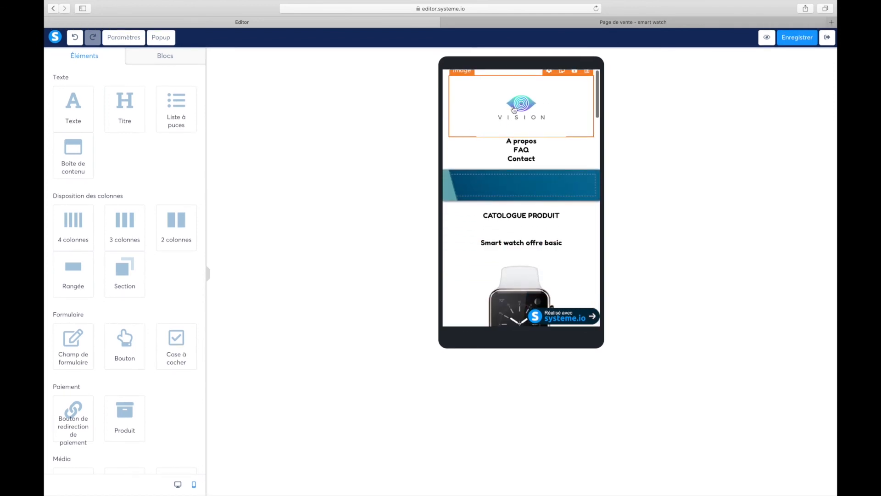
- Set the header logo's image size to 249 in the mobile layout
{"action": "left_click", "coordinate": [545, 100]}
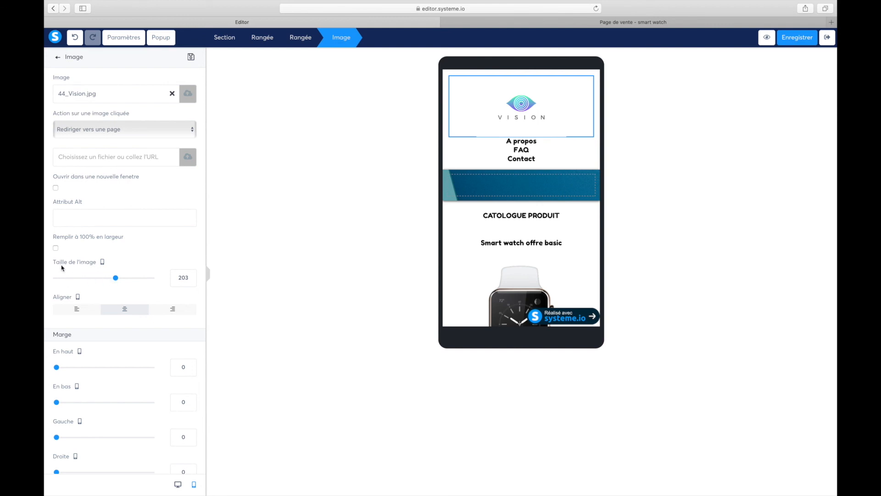
{"action": "triple_click", "coordinate": [100, 260]}
{"action": "left_click_drag", "start_coordinate": [117, 280], "coordinate": [130, 280]}
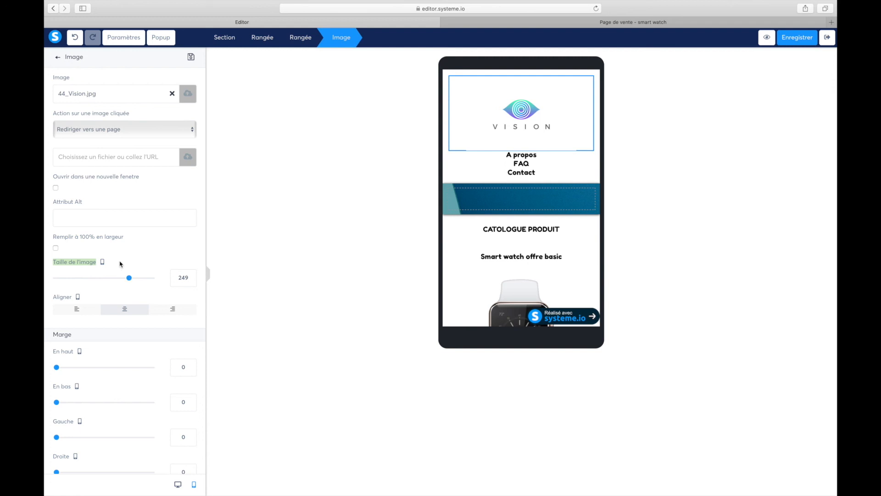
- Compare the logo with the desktop layout, return to mobile, and inspect the "A propos" text's mobile settings
{"action": "left_click", "coordinate": [178, 485]}
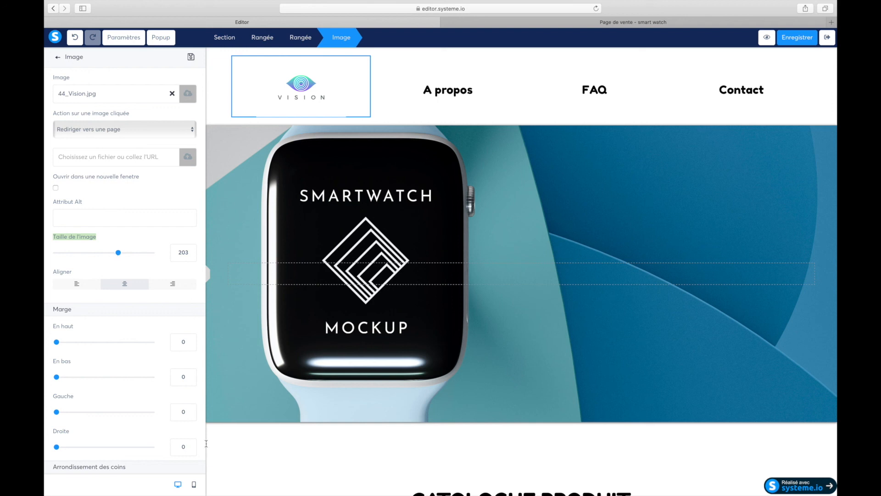
{"action": "left_click", "coordinate": [195, 484]}
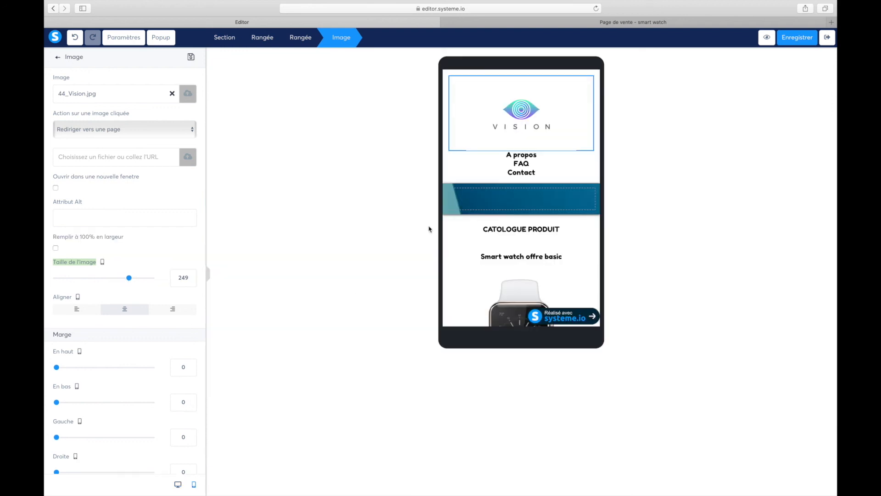
{"action": "left_click", "coordinate": [514, 165]}
{"action": "left_click", "coordinate": [520, 154]}
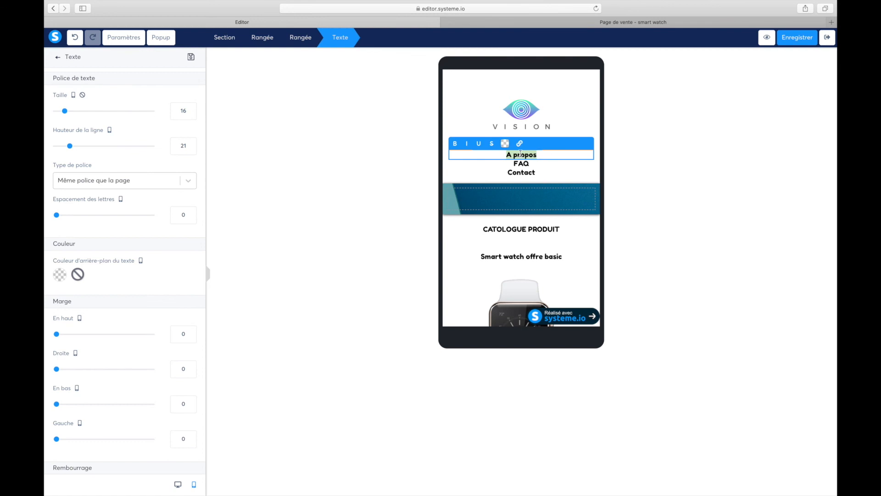
{"action": "left_click", "coordinate": [496, 193]}
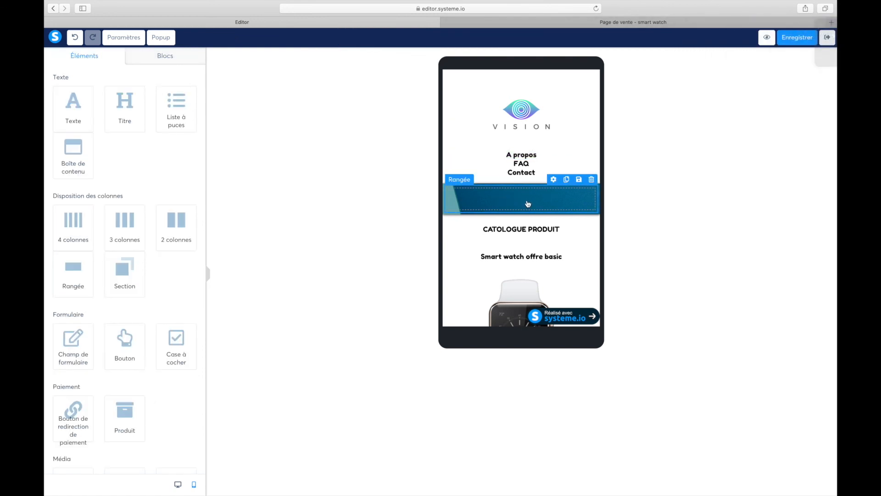
- Set the watch background section's top and bottom padding to 300 each in the mobile layout
{"action": "left_click", "coordinate": [556, 178]}
{"action": "mouse_move", "coordinate": [58, 113]}
{"action": "left_mouse_down"}
{"action": "mouse_move", "coordinate": [79, 112]}
{"action": "mouse_move", "coordinate": [56, 112]}
{"action": "left_mouse_up"}
{"action": "scroll", "coordinate": [86, 242], "scroll_direction": "down", "scroll_amount": 2}
{"action": "scroll", "coordinate": [86, 242], "scroll_direction": "down", "scroll_amount": 10}
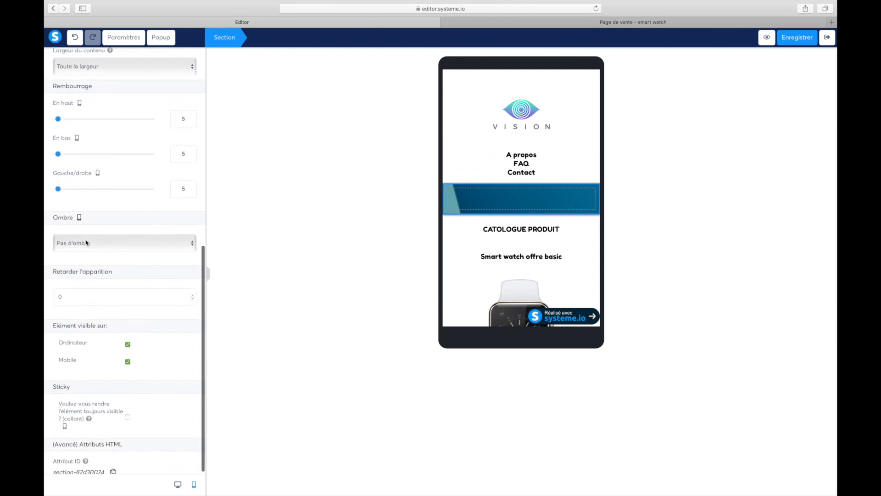
{"action": "left_click_drag", "start_coordinate": [57, 123], "coordinate": [114, 129]}
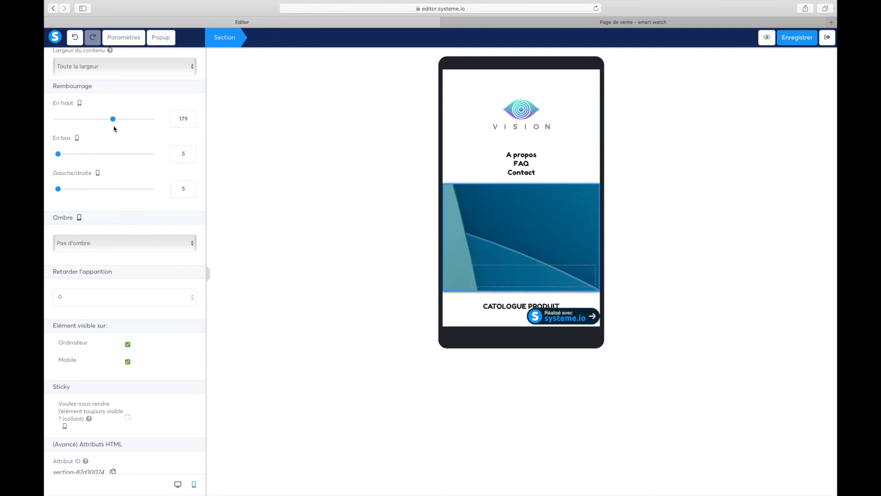
{"action": "left_click", "coordinate": [112, 154]}
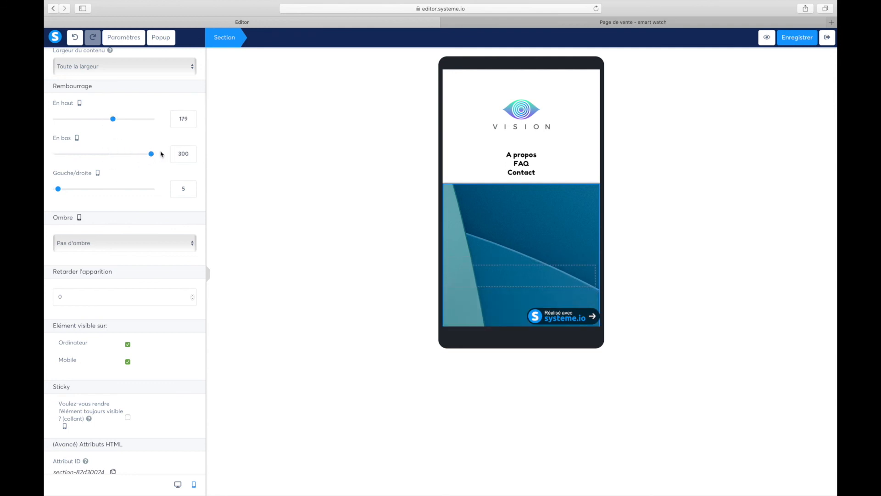
{"action": "left_click_drag", "start_coordinate": [113, 120], "coordinate": [175, 118]}
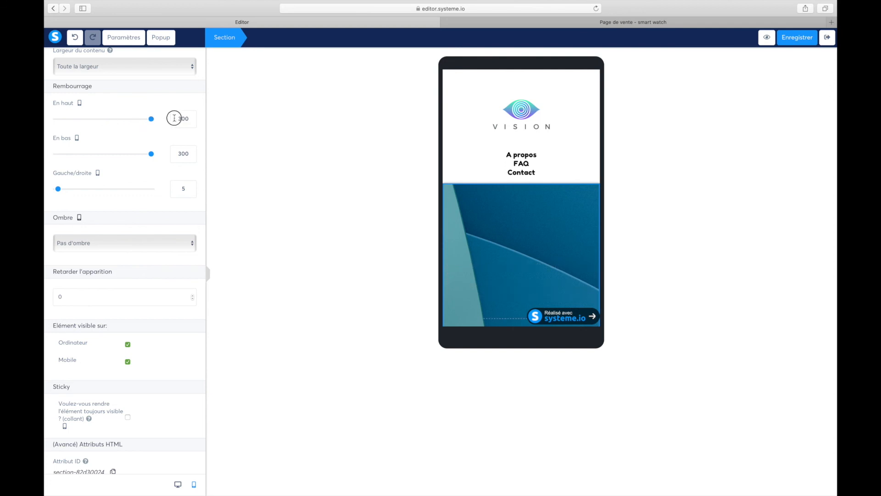
{"action": "left_click", "coordinate": [482, 219]}
- Examine the taller mobile banner and its section settings, including the content width and background position options
{"action": "scroll", "coordinate": [482, 220], "scroll_direction": "down", "scroll_amount": 5}
{"action": "scroll", "coordinate": [483, 220], "scroll_direction": "down", "scroll_amount": 5}
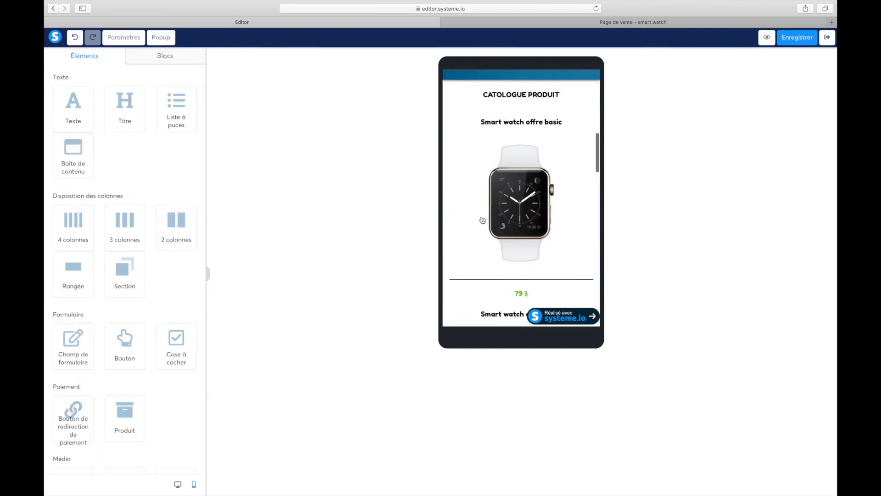
{"action": "scroll", "coordinate": [482, 220], "scroll_direction": "up", "scroll_amount": 10}
{"action": "left_click", "coordinate": [555, 168]}
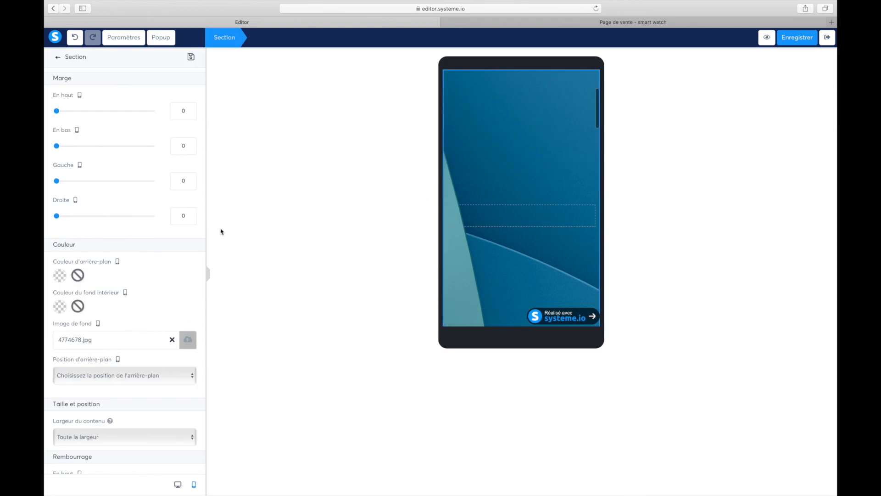
{"action": "scroll", "coordinate": [85, 317], "scroll_direction": "down", "scroll_amount": 2}
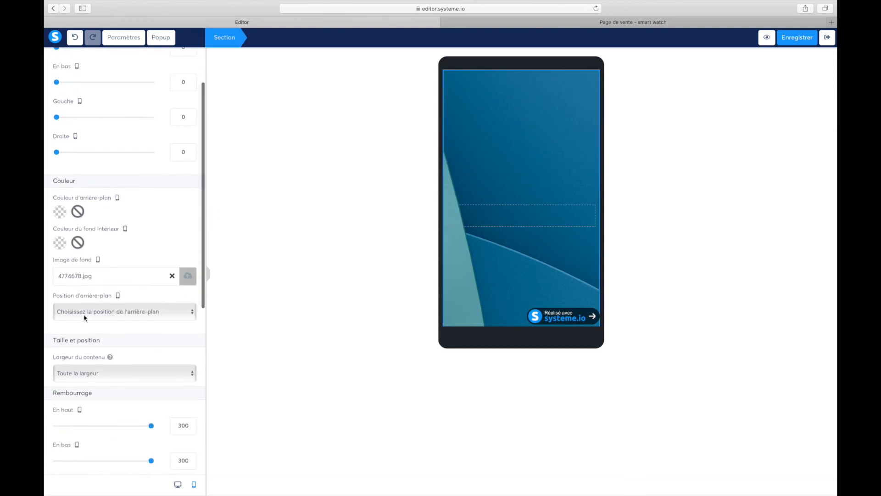
{"action": "left_click", "coordinate": [106, 374]}
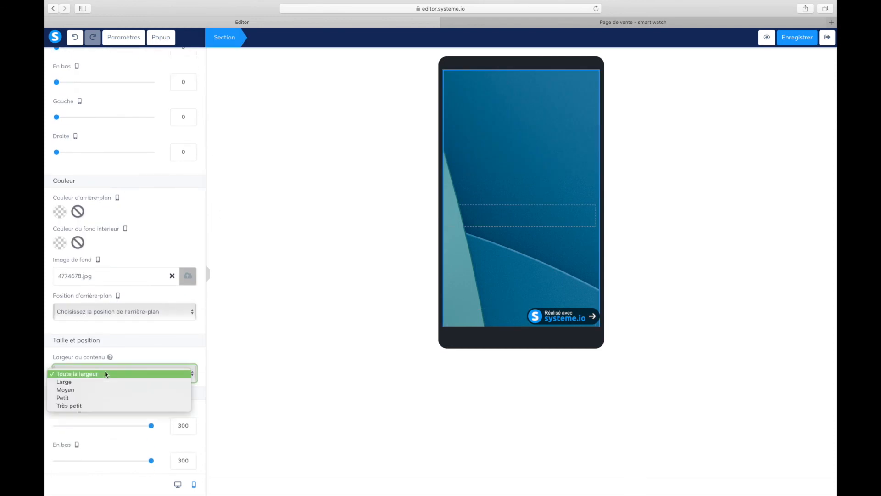
{"action": "left_click", "coordinate": [144, 346]}
{"action": "scroll", "coordinate": [144, 347], "scroll_direction": "down", "scroll_amount": 5}
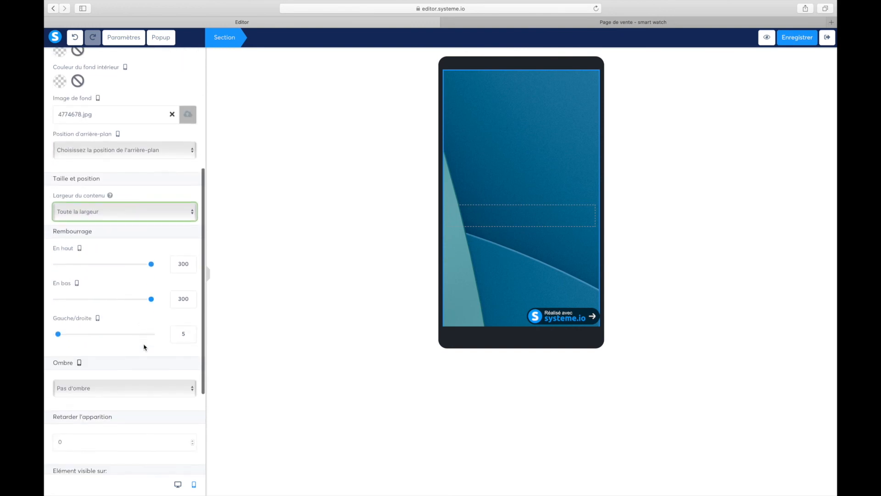
{"action": "scroll", "coordinate": [143, 347], "scroll_direction": "down", "scroll_amount": 5}
{"action": "scroll", "coordinate": [144, 347], "scroll_direction": "up", "scroll_amount": 9}
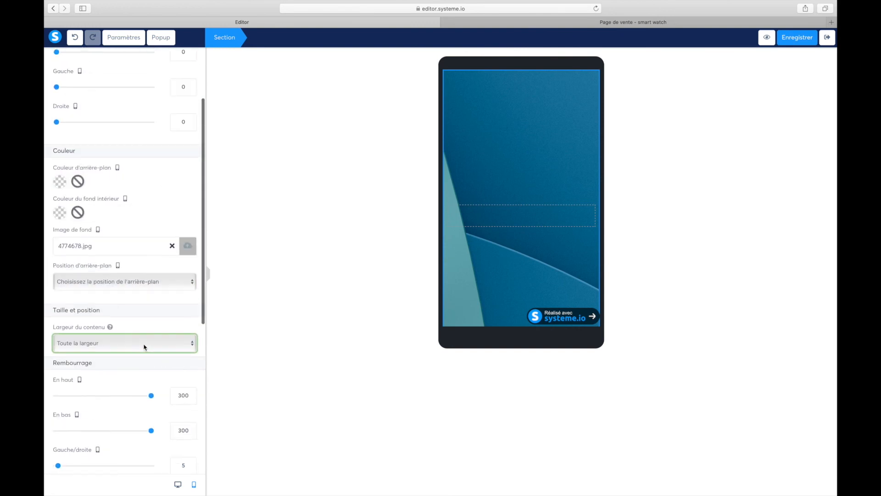
{"action": "left_click", "coordinate": [168, 281]}
{"action": "left_click", "coordinate": [155, 291]}
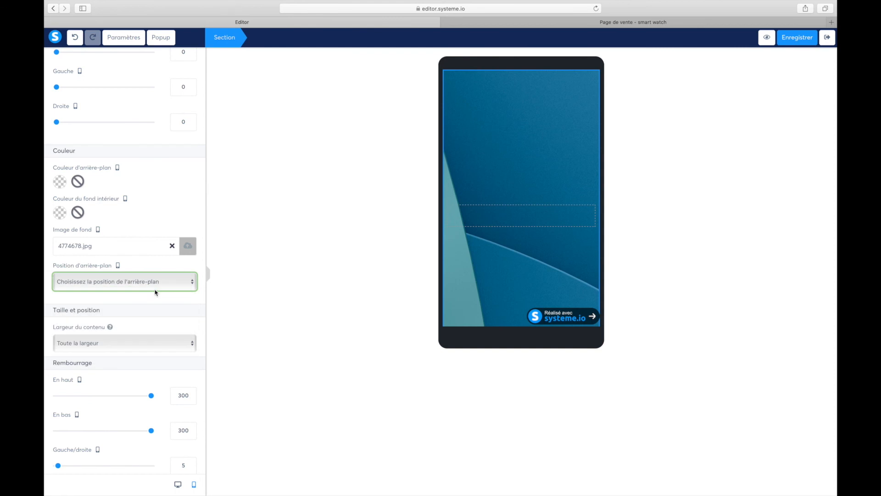
- Set the watch banner's background position to "Remplir à 100% en largeur" and check the header and banner in the mobile layout
{"action": "left_click", "coordinate": [495, 141]}
{"action": "scroll", "coordinate": [495, 141], "scroll_direction": "up", "scroll_amount": 5}
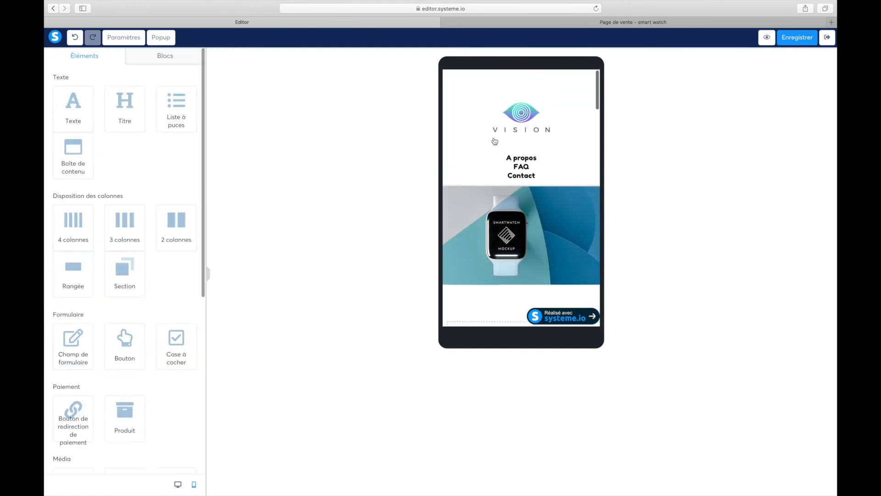
{"action": "scroll", "coordinate": [494, 141], "scroll_direction": "down", "scroll_amount": 2}
{"action": "scroll", "coordinate": [515, 201], "scroll_direction": "down", "scroll_amount": 2}
{"action": "scroll", "coordinate": [542, 184], "scroll_direction": "up", "scroll_amount": 2}
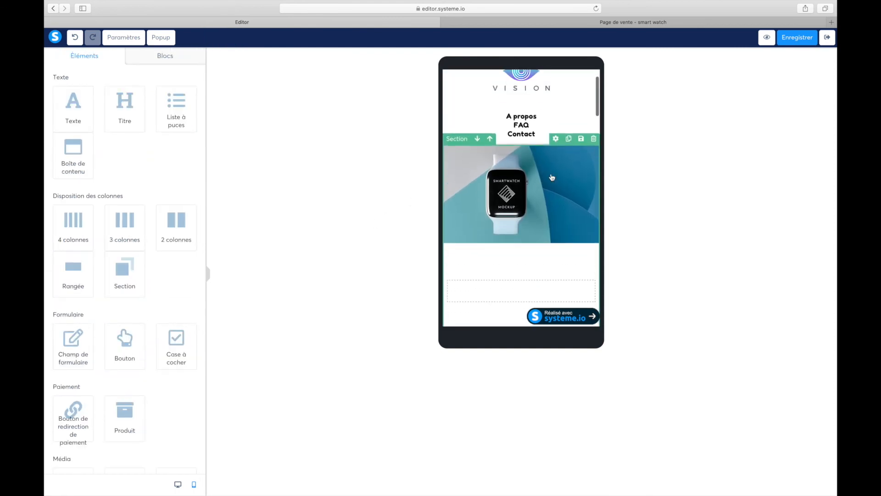
{"action": "scroll", "coordinate": [516, 243], "scroll_direction": "up", "scroll_amount": 2}
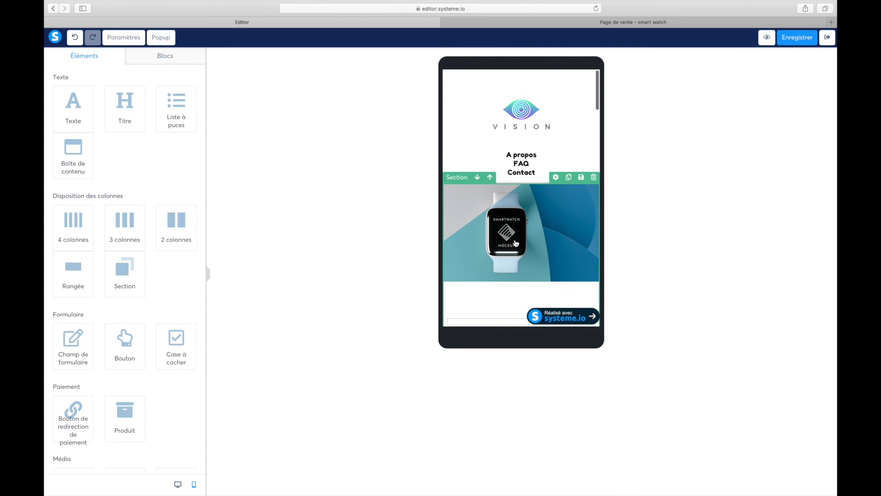
- Examine the banner section's margins and padding and the empty space between the watch image and the product catalogue
{"action": "left_click", "coordinate": [555, 178]}
{"action": "scroll", "coordinate": [137, 298], "scroll_direction": "down", "scroll_amount": 3}
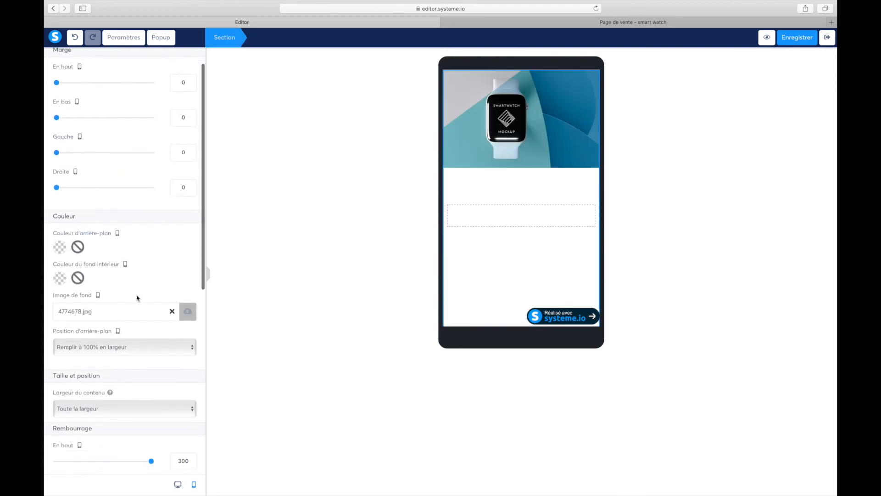
{"action": "scroll", "coordinate": [136, 298], "scroll_direction": "up", "scroll_amount": 3}
{"action": "mouse_move", "coordinate": [58, 112]}
{"action": "left_mouse_down"}
{"action": "mouse_move", "coordinate": [93, 112]}
{"action": "mouse_move", "coordinate": [56, 112]}
{"action": "left_mouse_up"}
{"action": "scroll", "coordinate": [115, 222], "scroll_direction": "down", "scroll_amount": 5}
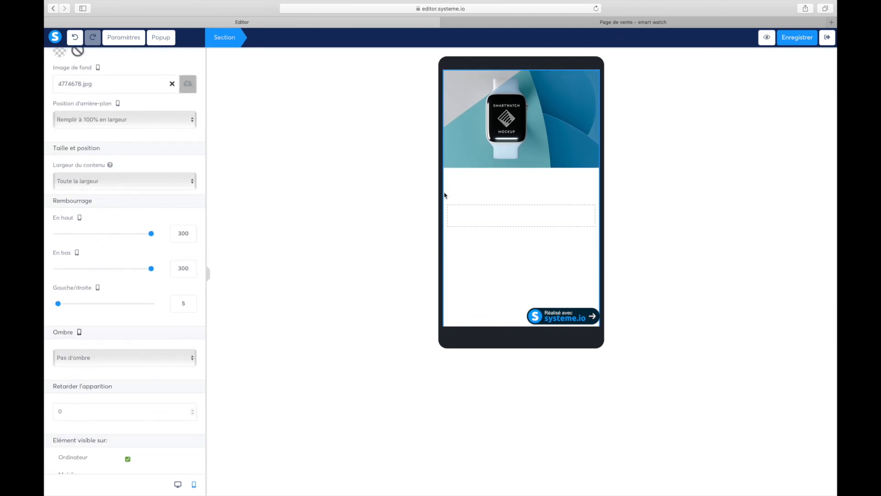
{"action": "scroll", "coordinate": [523, 154], "scroll_direction": "up", "scroll_amount": 5}
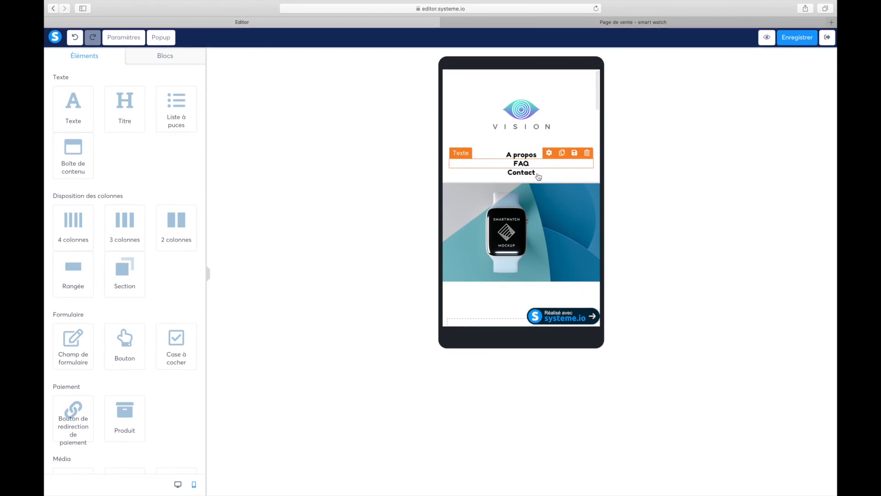
{"action": "scroll", "coordinate": [523, 184], "scroll_direction": "down", "scroll_amount": 3}
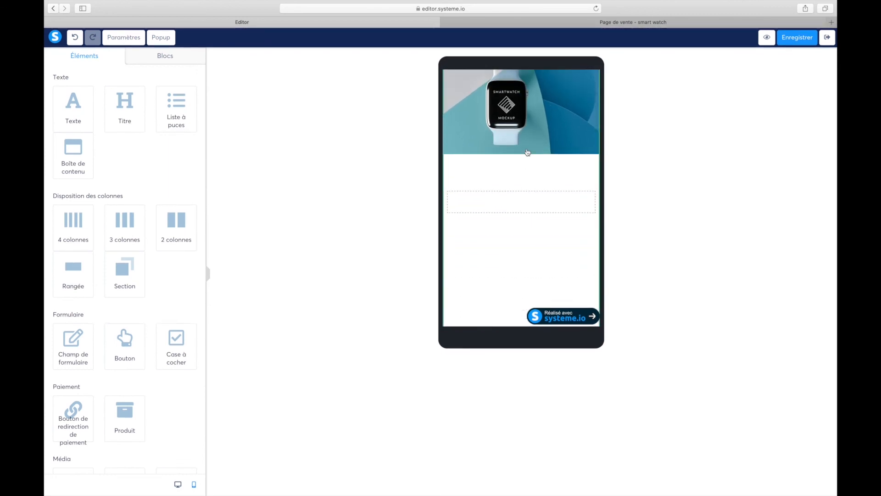
{"action": "scroll", "coordinate": [509, 220], "scroll_direction": "down", "scroll_amount": 4}
{"action": "scroll", "coordinate": [512, 214], "scroll_direction": "up", "scroll_amount": 2}
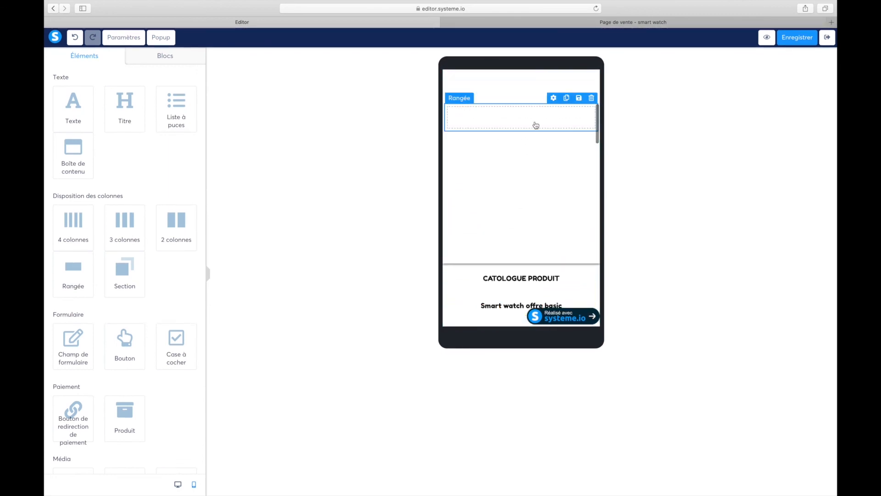
{"action": "scroll", "coordinate": [528, 197], "scroll_direction": "down", "scroll_amount": 3}
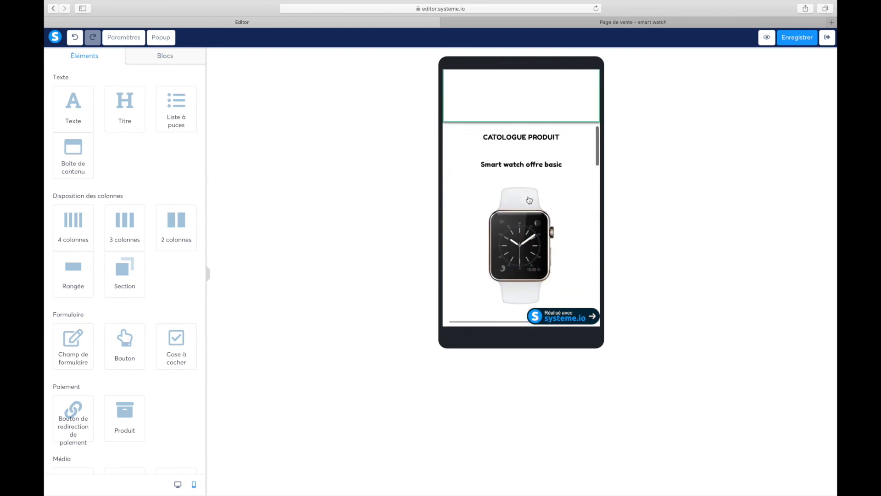
{"action": "scroll", "coordinate": [529, 205], "scroll_direction": "up", "scroll_amount": 6}
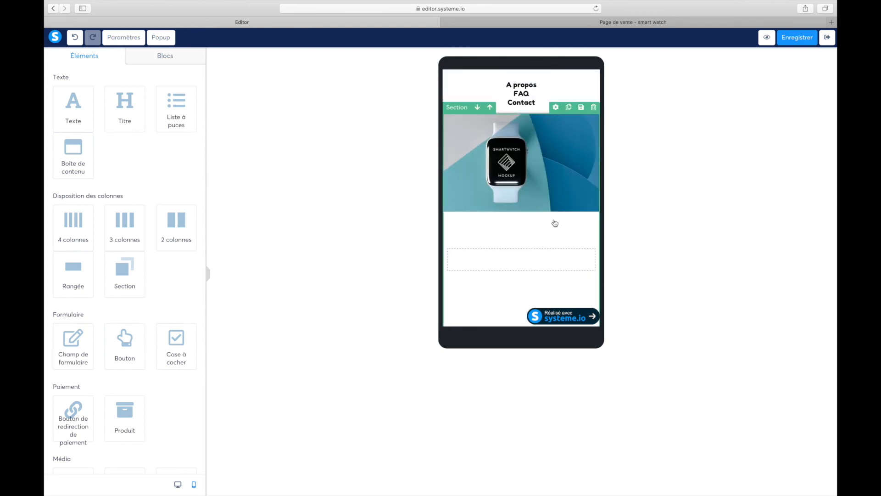
- Set the watch banner section's top padding to 0 and bottom padding to 161 in the mobile layout
{"action": "left_click", "coordinate": [556, 108]}
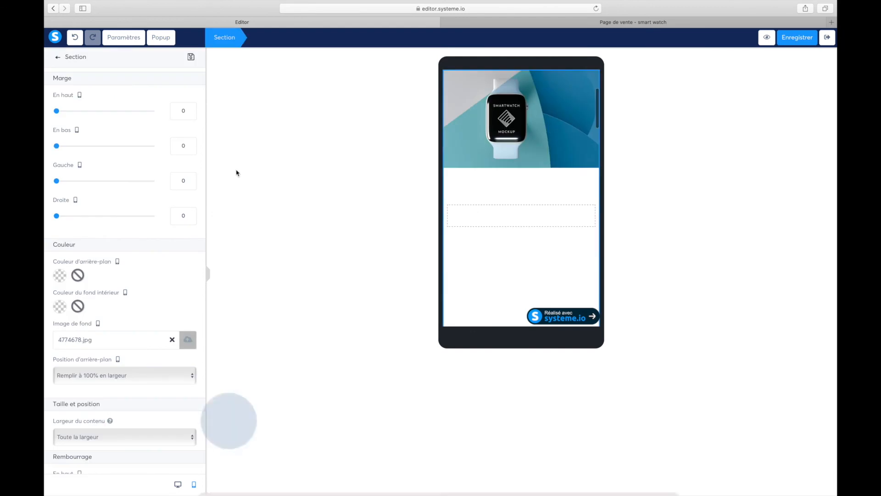
{"action": "scroll", "coordinate": [160, 298], "scroll_direction": "down", "scroll_amount": 10}
{"action": "left_click_drag", "start_coordinate": [150, 212], "coordinate": [50, 216]}
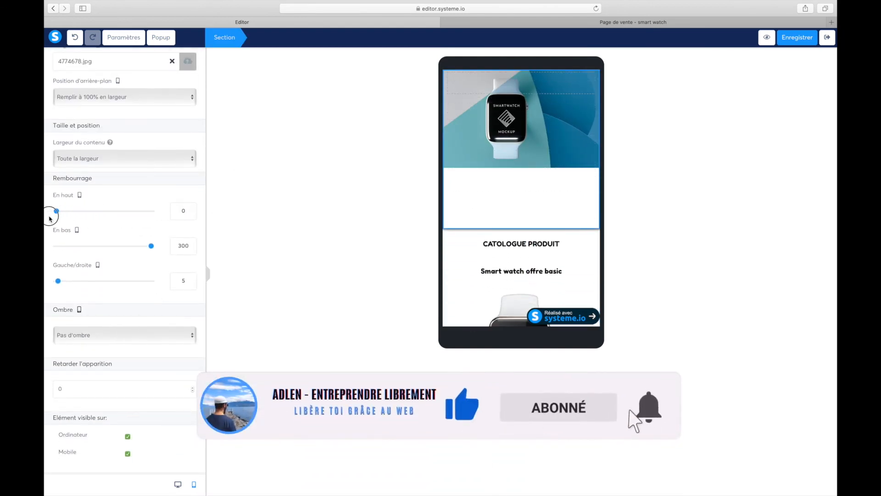
{"action": "left_click_drag", "start_coordinate": [151, 248], "coordinate": [108, 253]}
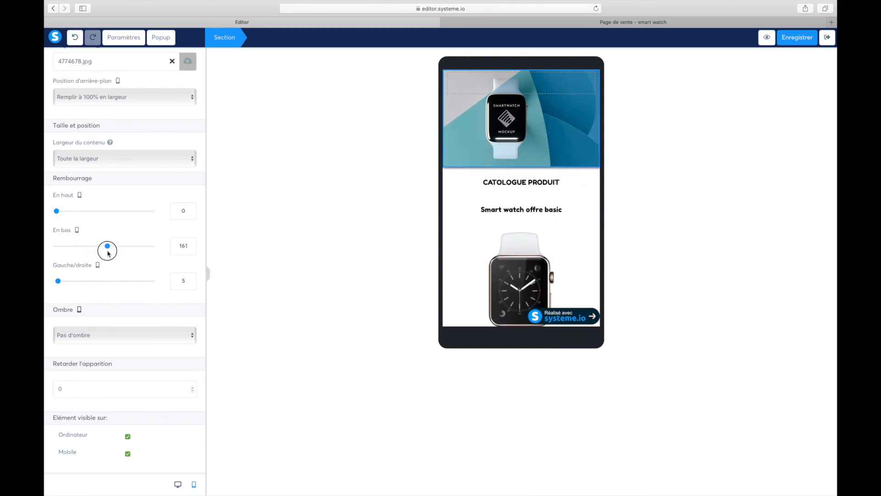
{"action": "left_click", "coordinate": [505, 158]}
{"action": "scroll", "coordinate": [505, 158], "scroll_direction": "up", "scroll_amount": 4}
{"action": "scroll", "coordinate": [505, 158], "scroll_direction": "down", "scroll_amount": 2}
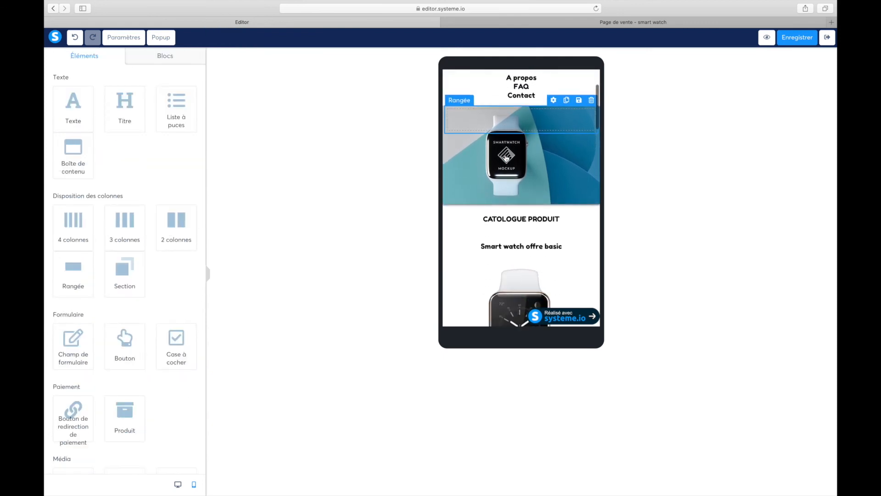
- Set the "CATOLOGUE PRODUIT" title's font size to 28 in the mobile layout
{"action": "left_click", "coordinate": [528, 222]}
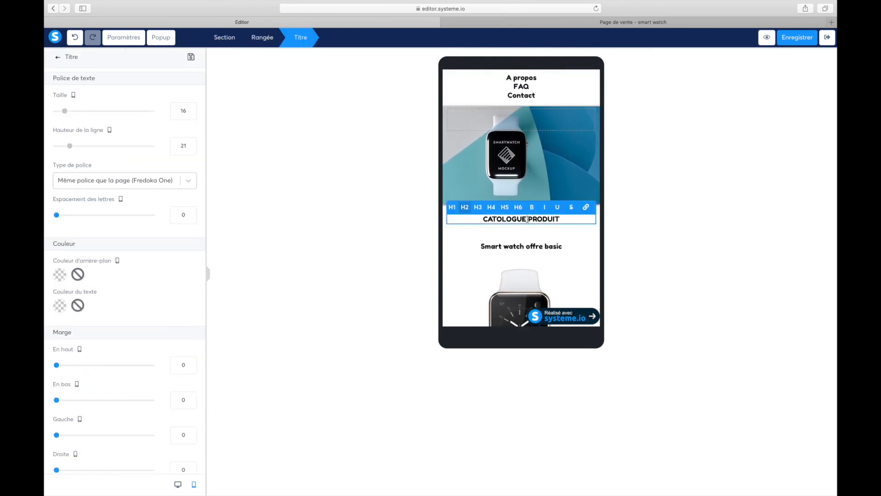
{"action": "triple_click", "coordinate": [528, 219]}
{"action": "left_click_drag", "start_coordinate": [65, 111], "coordinate": [78, 115]}
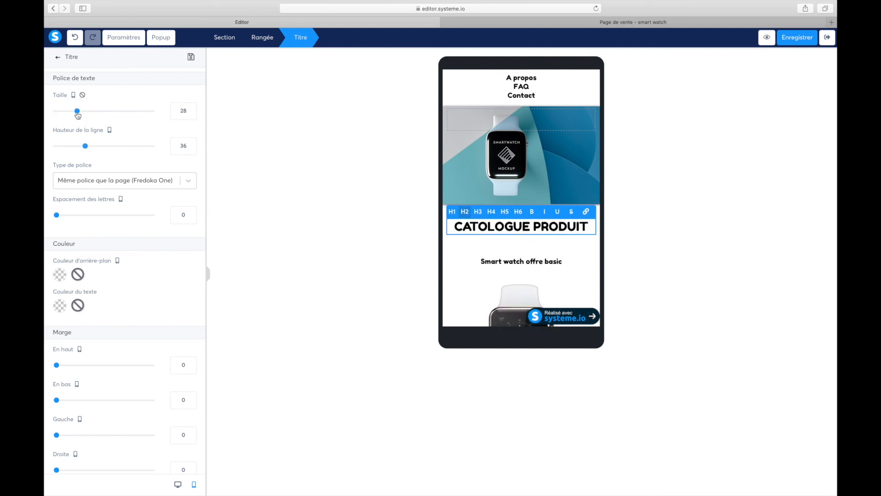
{"action": "left_click", "coordinate": [559, 177]}
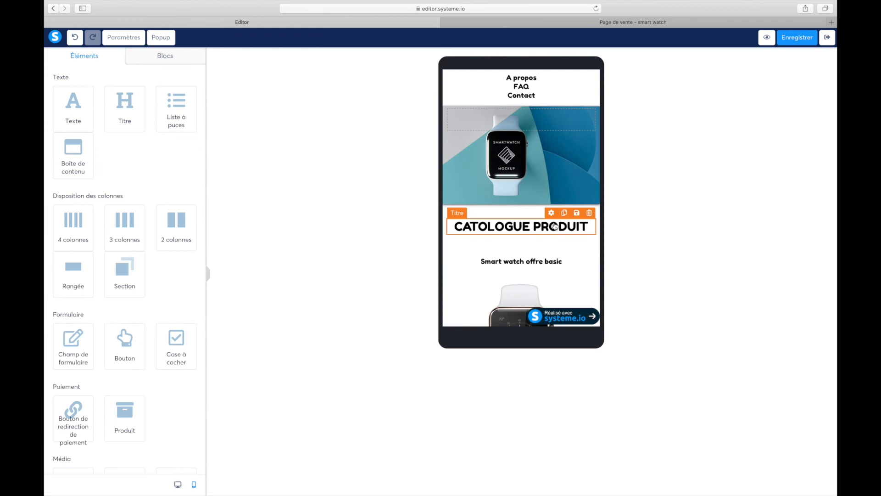
- Increase the top margin of the "CATOLOGUE PRODUIT" title to add space below the watch banner
{"action": "left_click", "coordinate": [552, 214]}
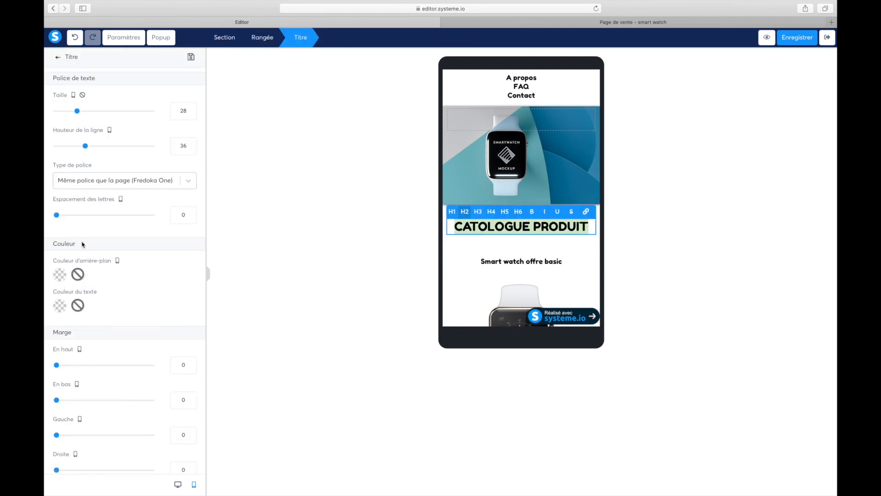
{"action": "scroll", "coordinate": [82, 266], "scroll_direction": "down", "scroll_amount": 4}
{"action": "left_click_drag", "start_coordinate": [57, 279], "coordinate": [91, 278]}
{"action": "left_click", "coordinate": [509, 213]}
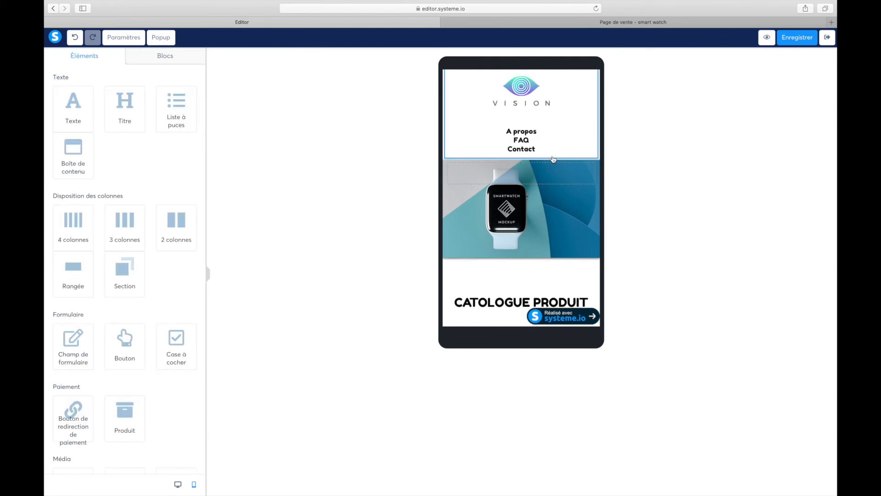
{"action": "left_click", "coordinate": [554, 155]}
{"action": "mouse_move", "coordinate": [57, 115]}
{"action": "left_mouse_down"}
{"action": "mouse_move", "coordinate": [73, 115]}
{"action": "mouse_move", "coordinate": [51, 115]}
{"action": "left_mouse_up"}
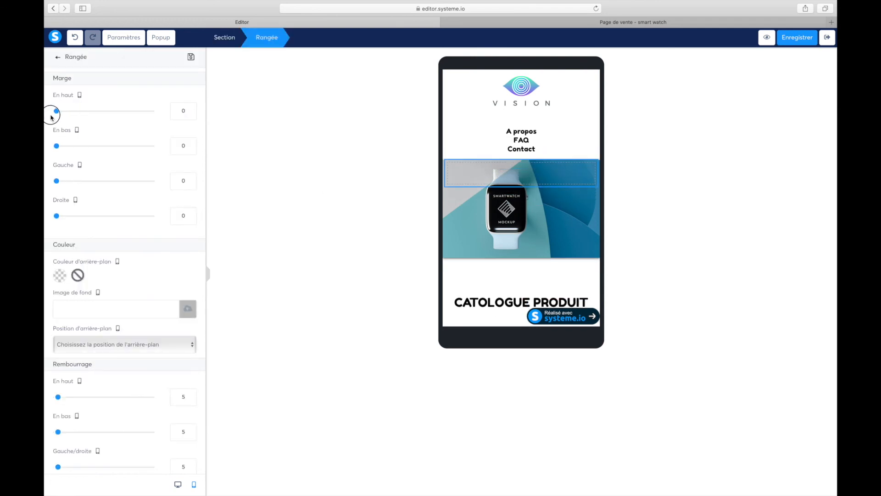
{"action": "left_click", "coordinate": [544, 168]}
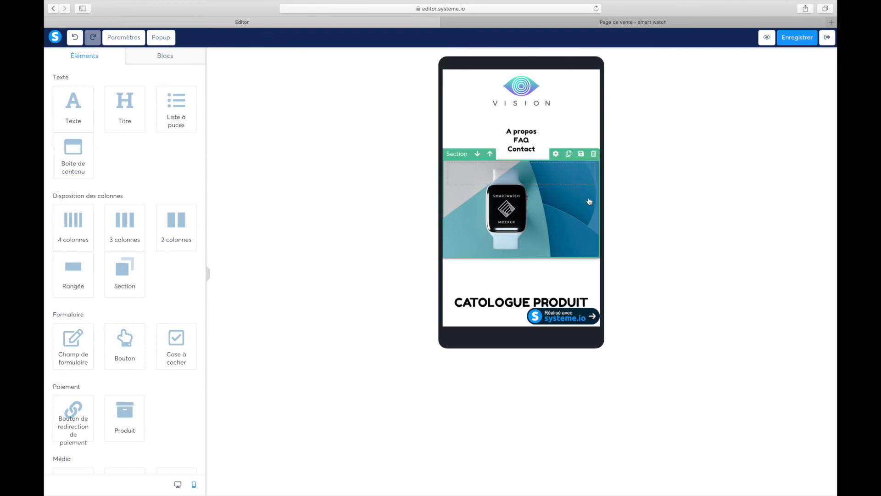
- Increase the watch banner section's top margin to separate it from the header links in the mobile layout
{"action": "left_click", "coordinate": [556, 155]}
{"action": "left_click_drag", "start_coordinate": [58, 114], "coordinate": [85, 115]}
{"action": "left_click", "coordinate": [521, 150]}
{"action": "scroll", "coordinate": [513, 193], "scroll_direction": "up", "scroll_amount": 1}
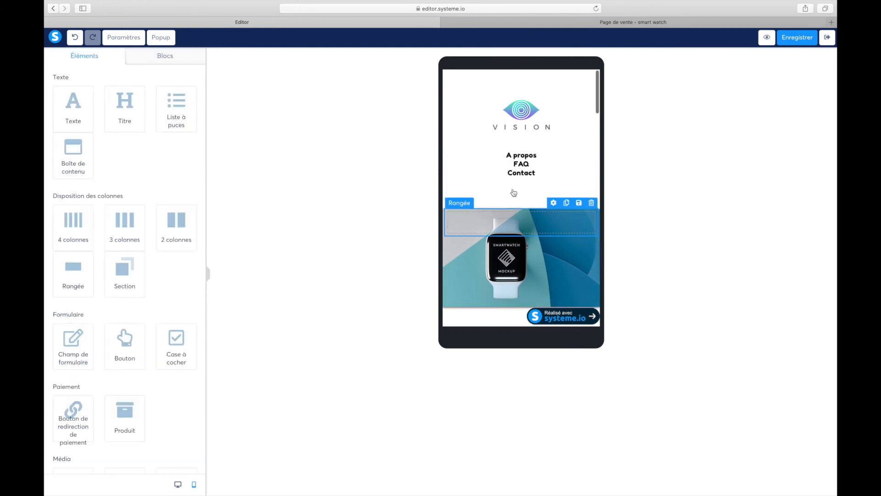
- Set the first catalogue watch's image size to 159 in the mobile layout
{"action": "scroll", "coordinate": [514, 193], "scroll_direction": "down", "scroll_amount": 4}
{"action": "scroll", "coordinate": [514, 193], "scroll_direction": "down", "scroll_amount": 3}
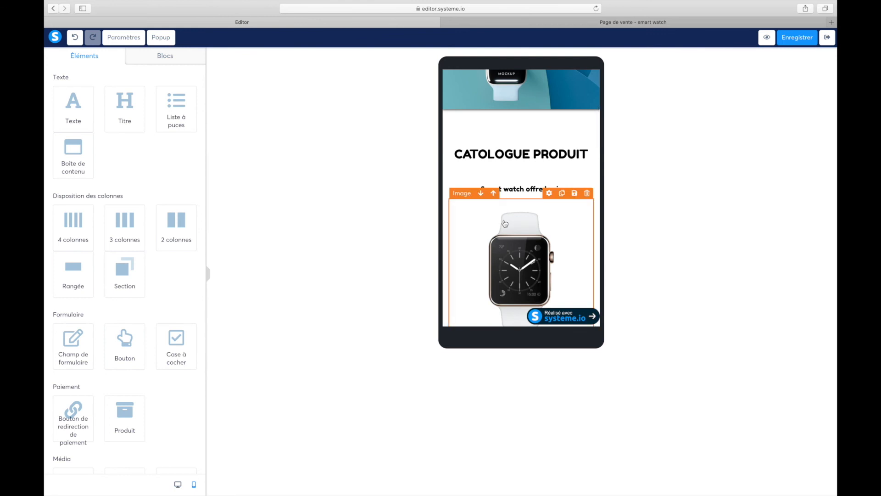
{"action": "scroll", "coordinate": [509, 204], "scroll_direction": "down", "scroll_amount": 3}
{"action": "left_click", "coordinate": [534, 190]}
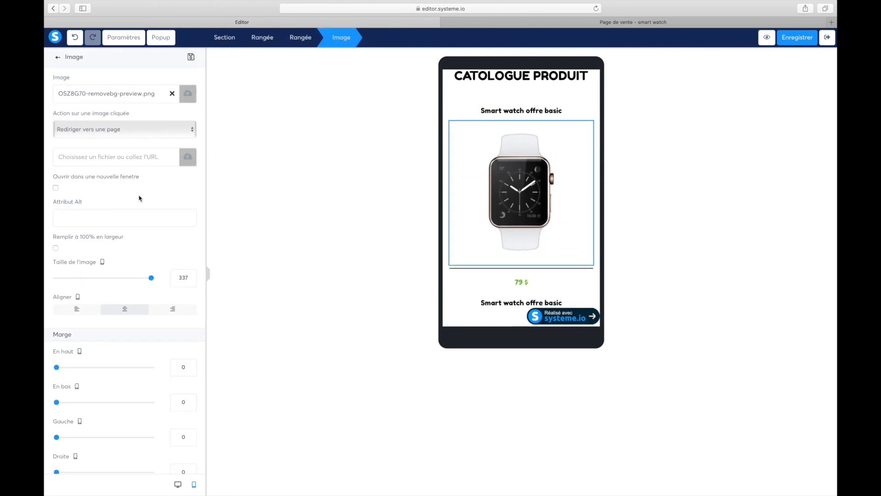
{"action": "left_click_drag", "start_coordinate": [110, 278], "coordinate": [103, 277]}
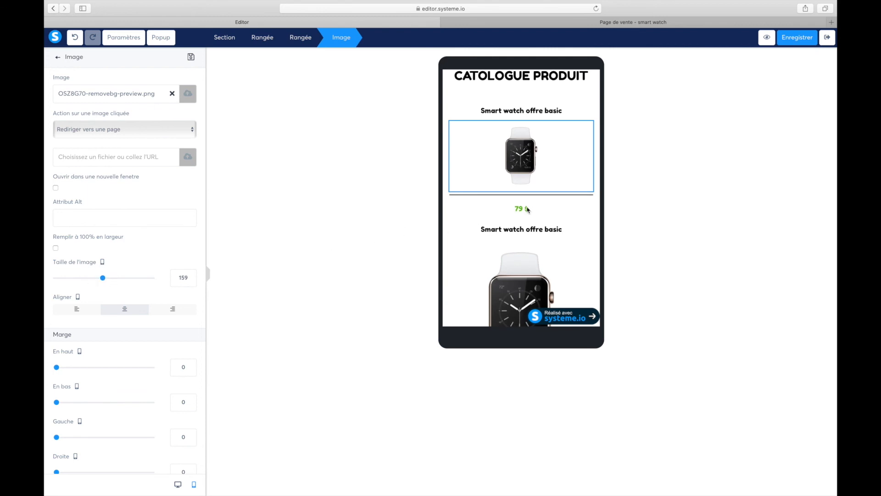
{"action": "left_click", "coordinate": [557, 217]}
{"action": "scroll", "coordinate": [534, 222], "scroll_direction": "up", "scroll_amount": 2}
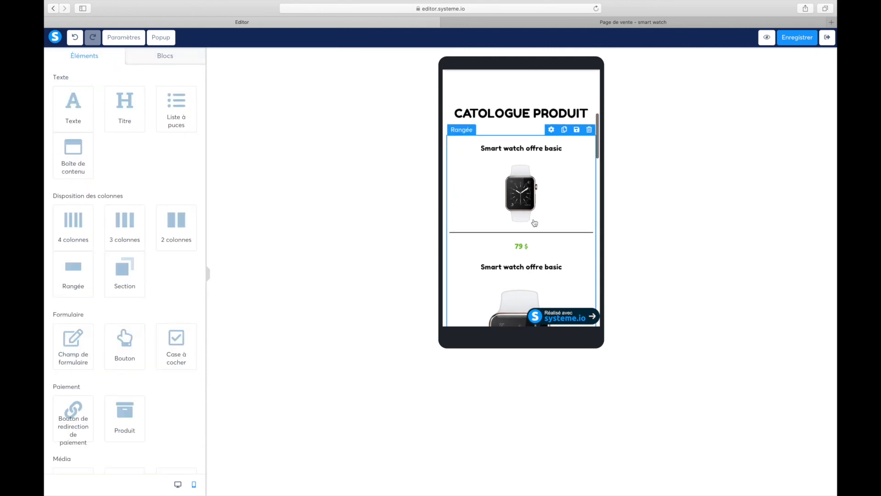
- Reduce the second catalogue watch's image size to roughly match the first one in the mobile layout
{"action": "scroll", "coordinate": [512, 220], "scroll_direction": "down", "scroll_amount": 5}
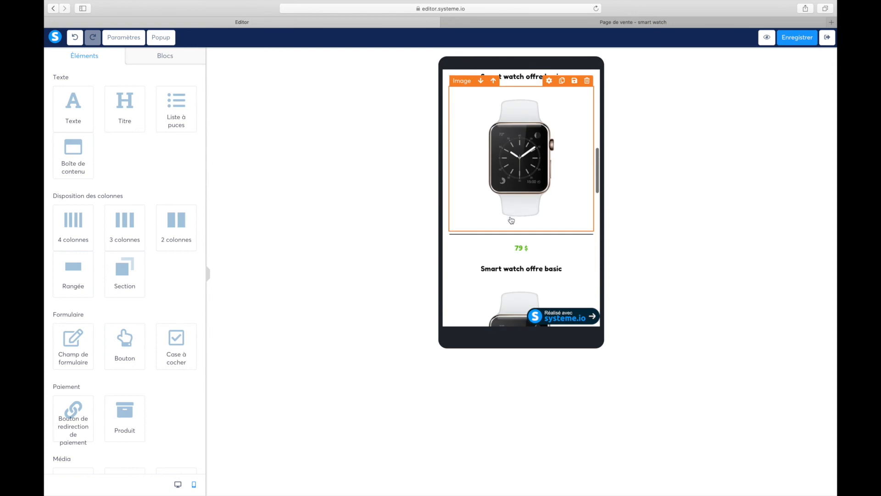
{"action": "left_click", "coordinate": [511, 220]}
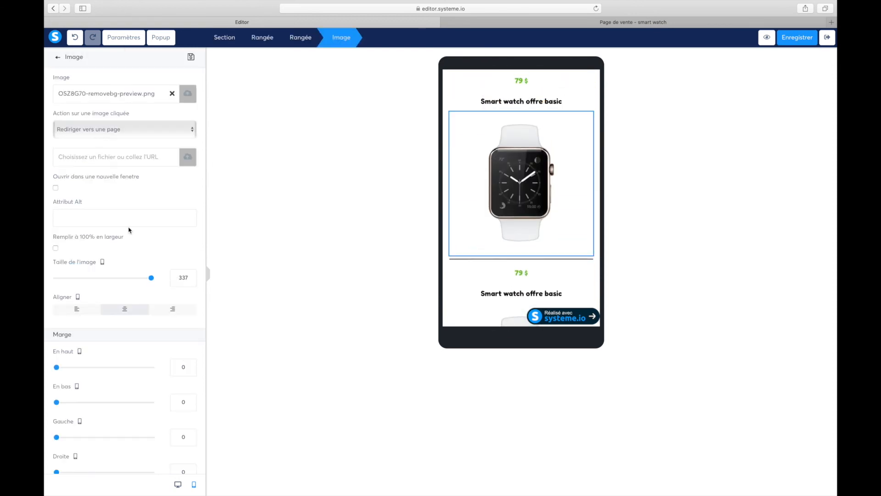
{"action": "left_click", "coordinate": [105, 277]}
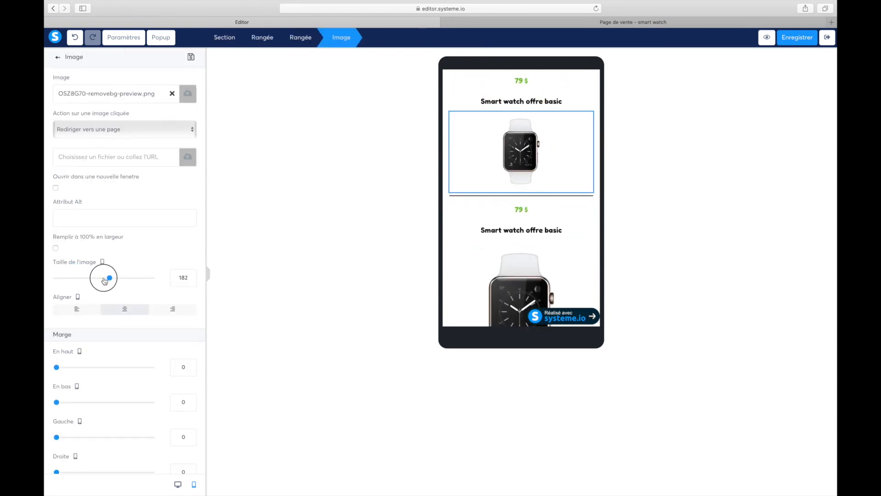
{"action": "left_click", "coordinate": [510, 234]}
{"action": "scroll", "coordinate": [511, 235], "scroll_direction": "up", "scroll_amount": 4}
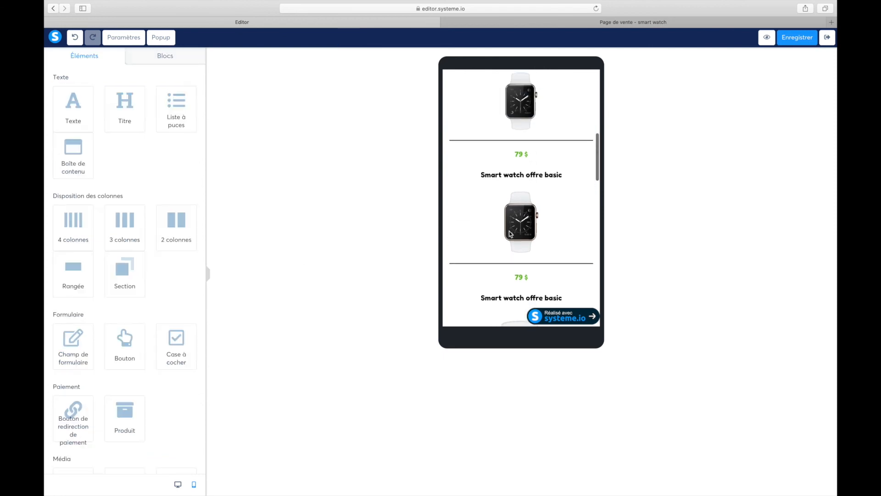
- Reduce the third catalogue watch's image size to match the other catalogue watches in the mobile layout
{"action": "scroll", "coordinate": [511, 234], "scroll_direction": "down", "scroll_amount": 5}
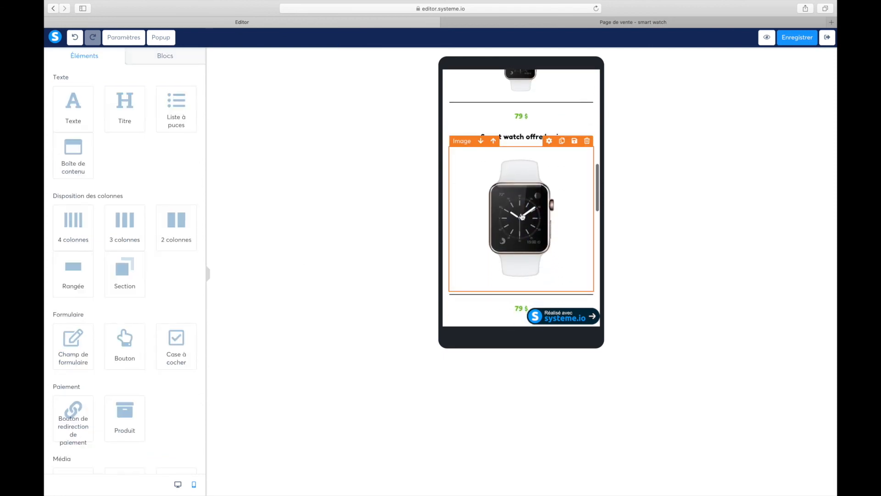
{"action": "left_click", "coordinate": [510, 234]}
{"action": "left_click", "coordinate": [107, 279]}
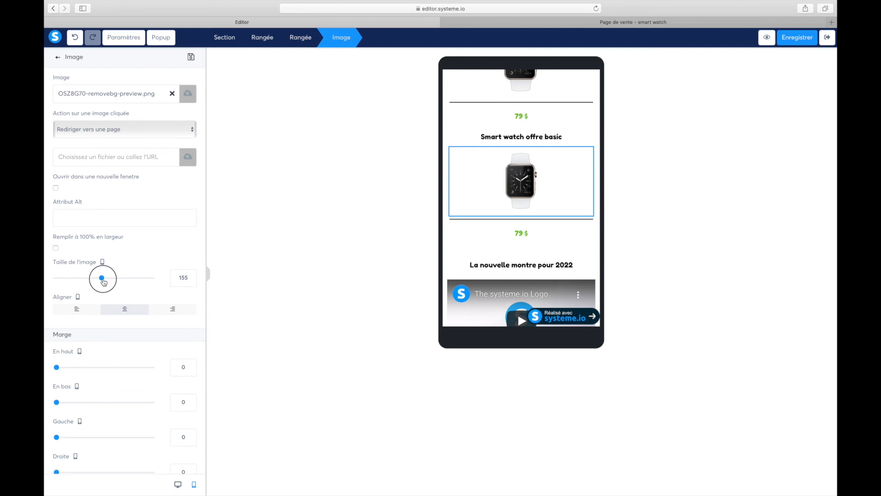
{"action": "left_click", "coordinate": [539, 265]}
{"action": "scroll", "coordinate": [540, 264], "scroll_direction": "up", "scroll_amount": 2}
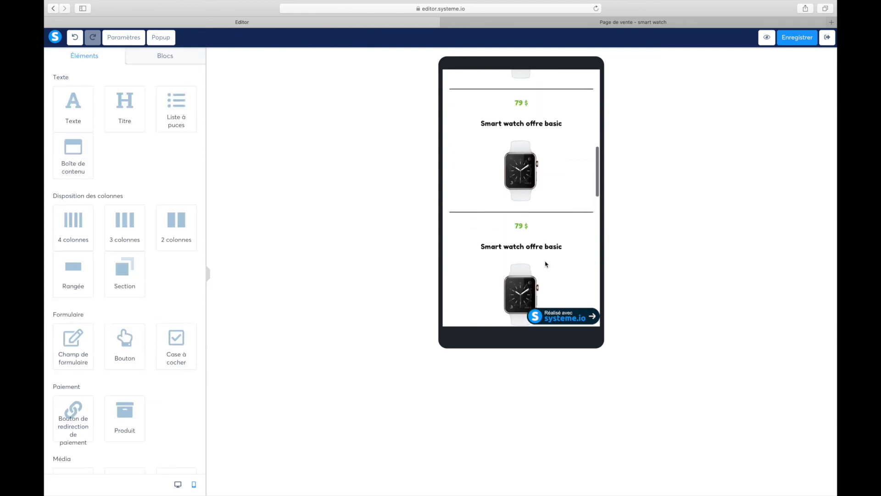
- Set the font size of the "La nouvelle montre pour 2022" heading to 34 in the mobile layout
{"action": "scroll", "coordinate": [546, 264], "scroll_direction": "down", "scroll_amount": 3}
{"action": "scroll", "coordinate": [547, 264], "scroll_direction": "down", "scroll_amount": 2}
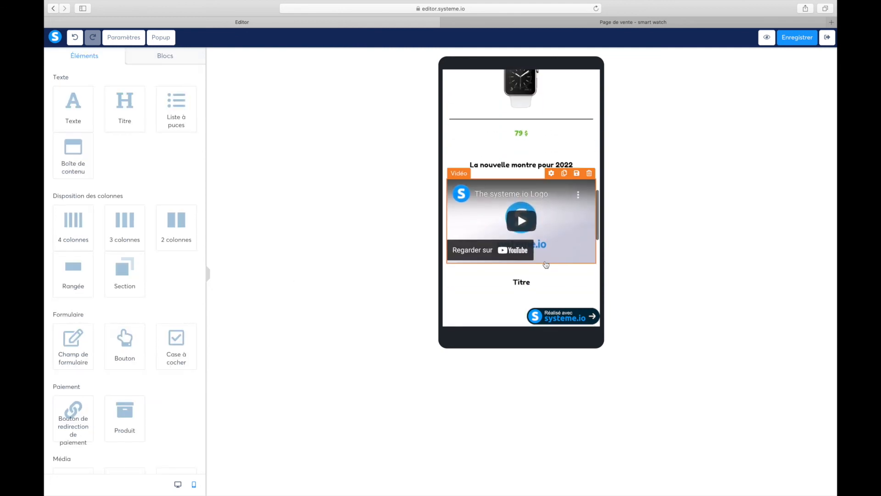
{"action": "triple_click", "coordinate": [524, 167]}
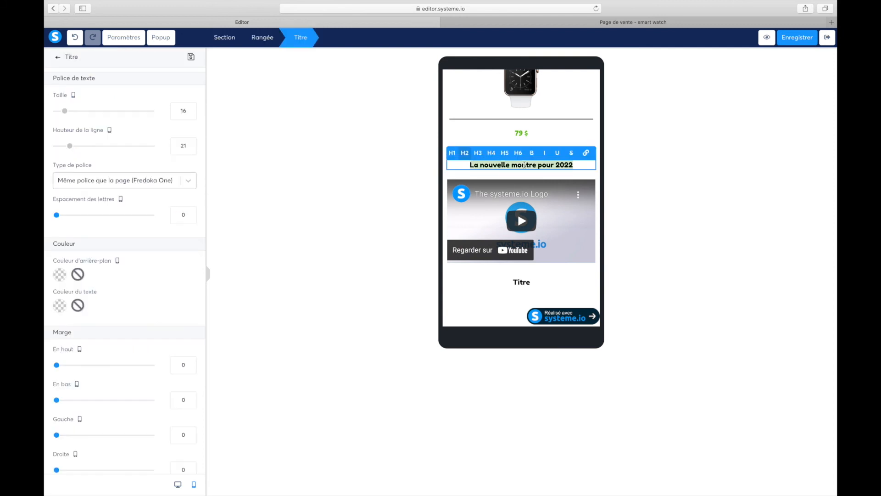
{"action": "left_click_drag", "start_coordinate": [65, 112], "coordinate": [84, 114]}
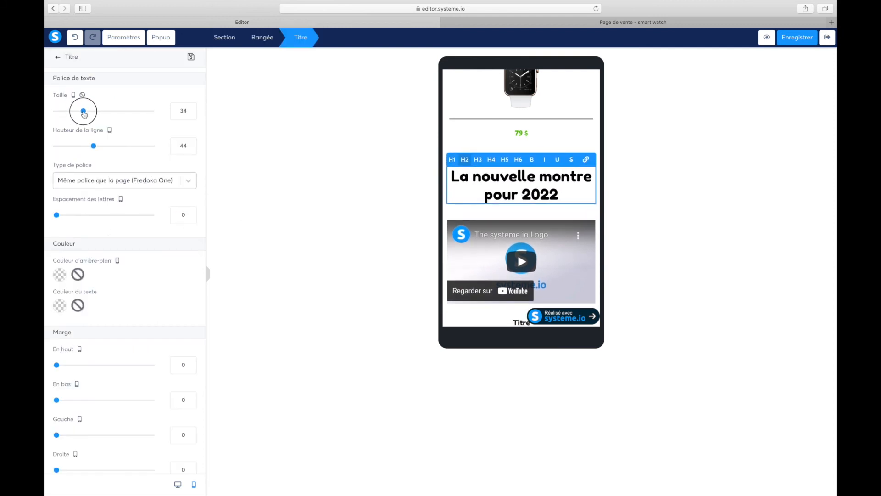
{"action": "left_click", "coordinate": [570, 224]}
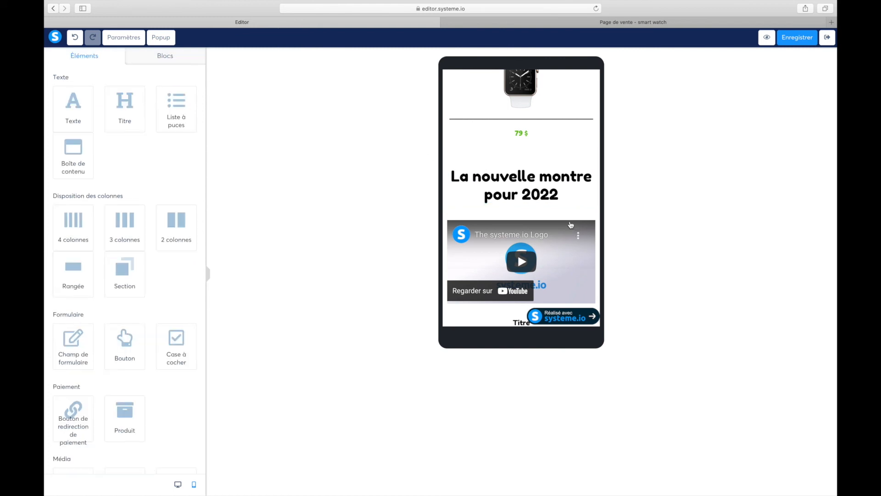
- Check the remaining sections of the mobile layout and save the sales page
{"action": "scroll", "coordinate": [570, 224], "scroll_direction": "down", "scroll_amount": 5}
{"action": "scroll", "coordinate": [571, 225], "scroll_direction": "down", "scroll_amount": 1}
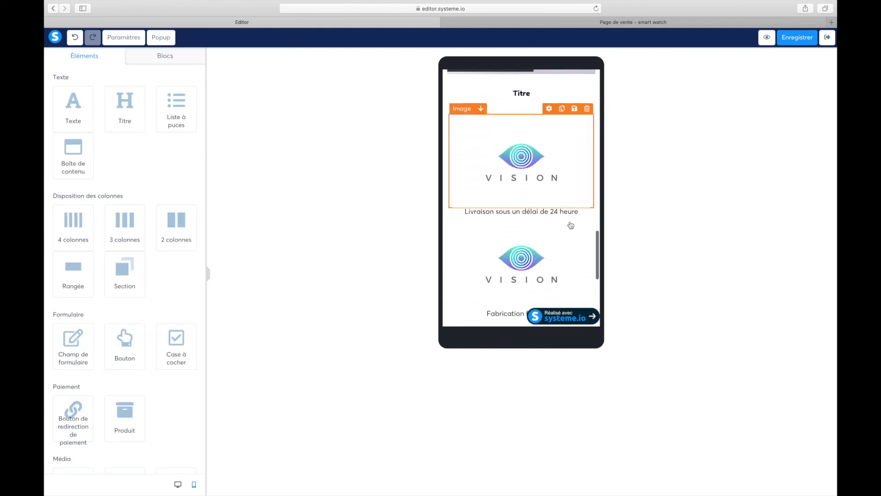
{"action": "scroll", "coordinate": [571, 225], "scroll_direction": "down", "scroll_amount": 10}
{"action": "scroll", "coordinate": [571, 225], "scroll_direction": "up", "scroll_amount": 10}
{"action": "scroll", "coordinate": [570, 225], "scroll_direction": "up", "scroll_amount": 15}
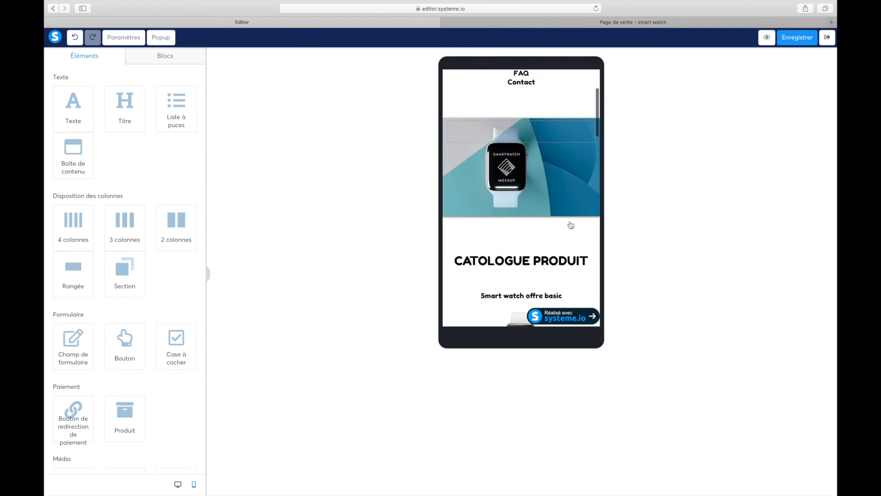
{"action": "scroll", "coordinate": [571, 225], "scroll_direction": "down", "scroll_amount": 8}
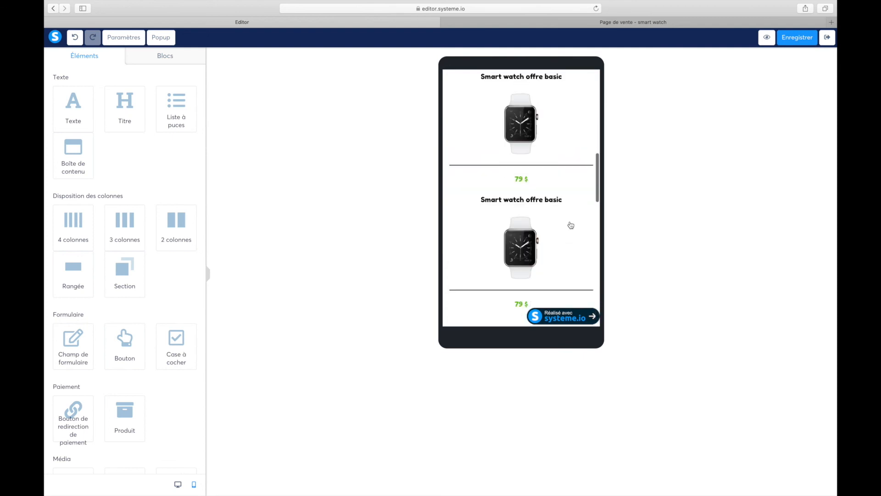
{"action": "left_click", "coordinate": [804, 35]}
{"action": "scroll", "coordinate": [528, 227], "scroll_direction": "up", "scroll_amount": 10}
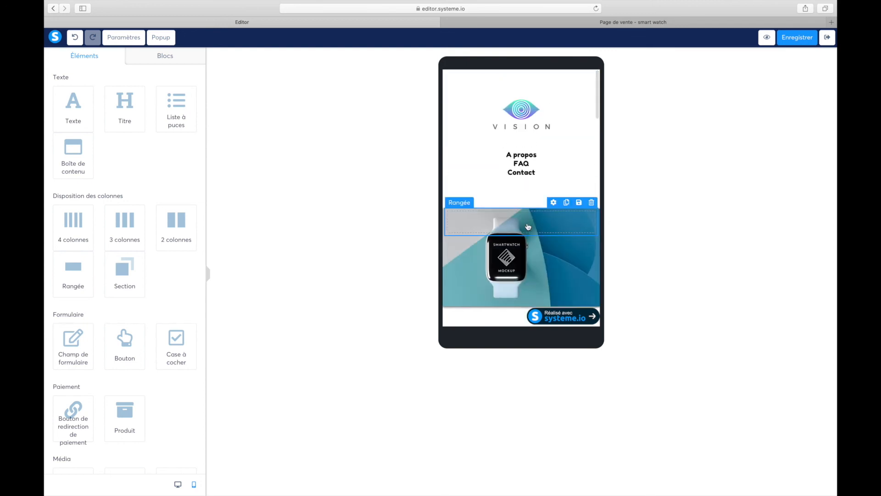
{"action": "scroll", "coordinate": [527, 227], "scroll_direction": "down", "scroll_amount": 12}
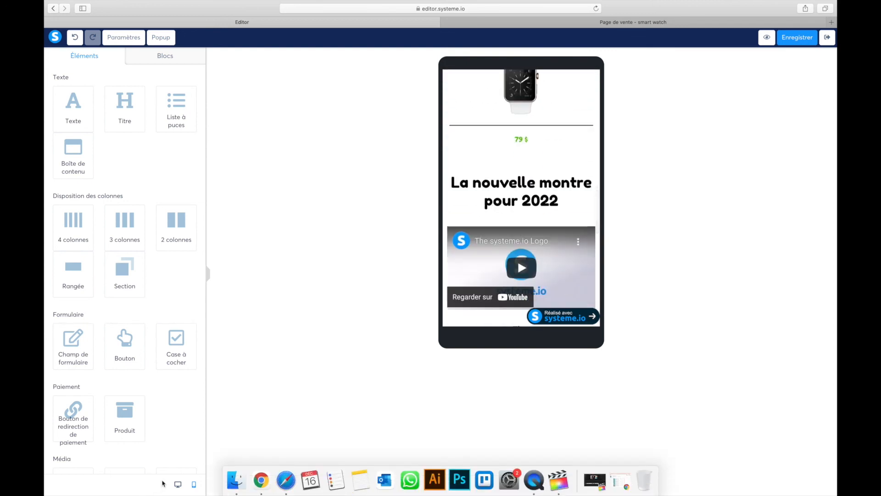
- Switch the editor back to the desktop layout and review the whole sales page
{"action": "left_click", "coordinate": [179, 484]}
{"action": "scroll", "coordinate": [396, 267], "scroll_direction": "up", "scroll_amount": 15}
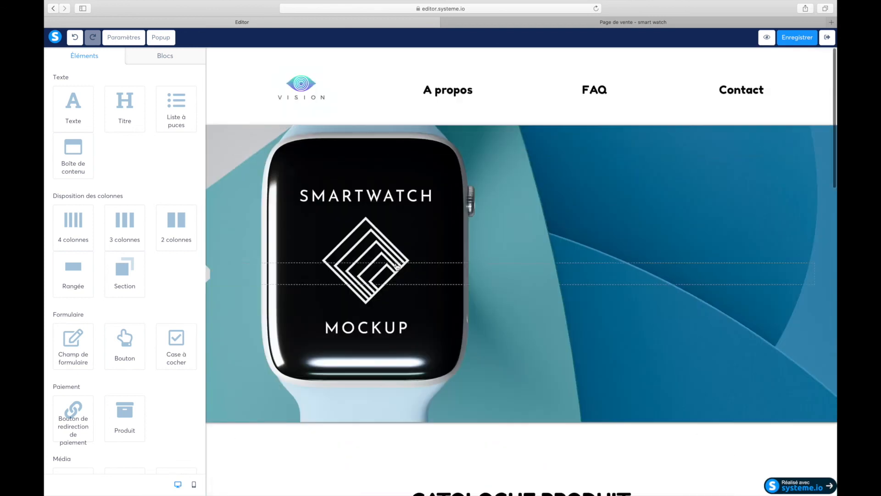
{"action": "scroll", "coordinate": [397, 268], "scroll_direction": "down", "scroll_amount": 15}
{"action": "scroll", "coordinate": [397, 267], "scroll_direction": "up", "scroll_amount": 8}
{"action": "scroll", "coordinate": [397, 268], "scroll_direction": "up", "scroll_amount": 10}
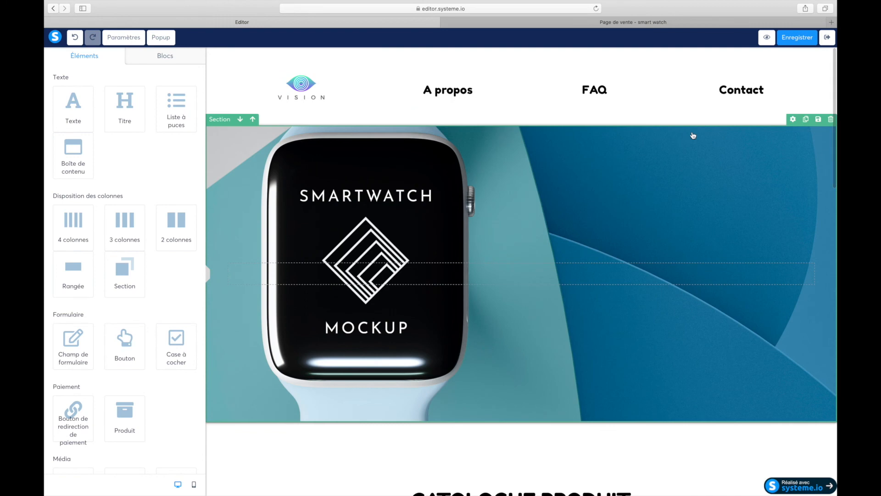